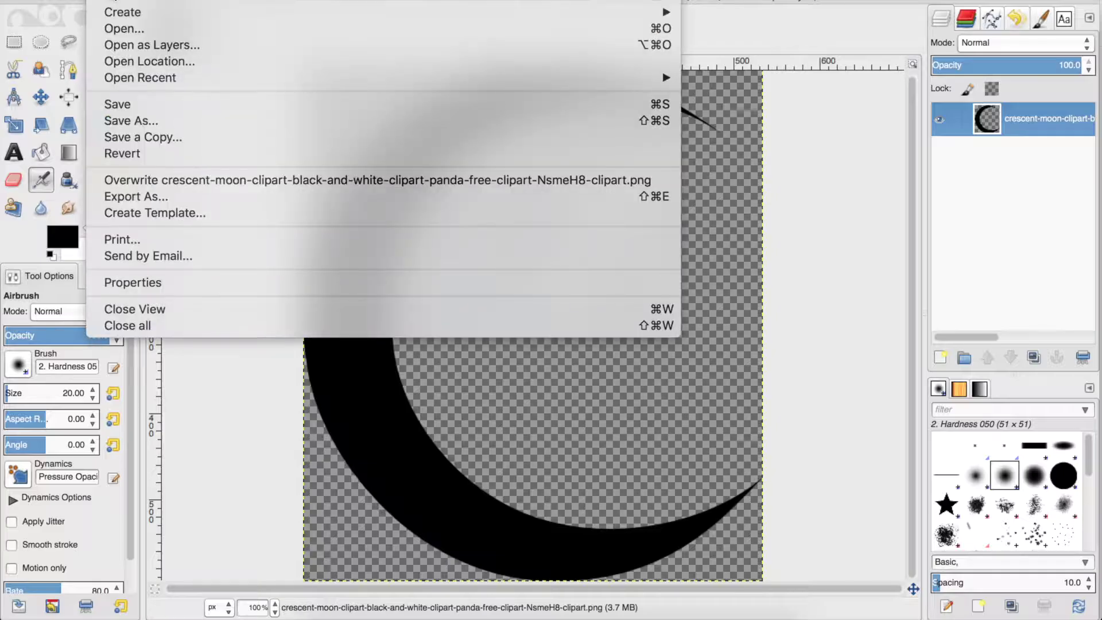
Step: Create a new image 400 px wide and 600 px high
click(158, 1)
key(BackSpace)
text(600)
key(BackSpace)
key(BackSpace)
key(BackSpace)
text(400)
key(Tab)
text(600)
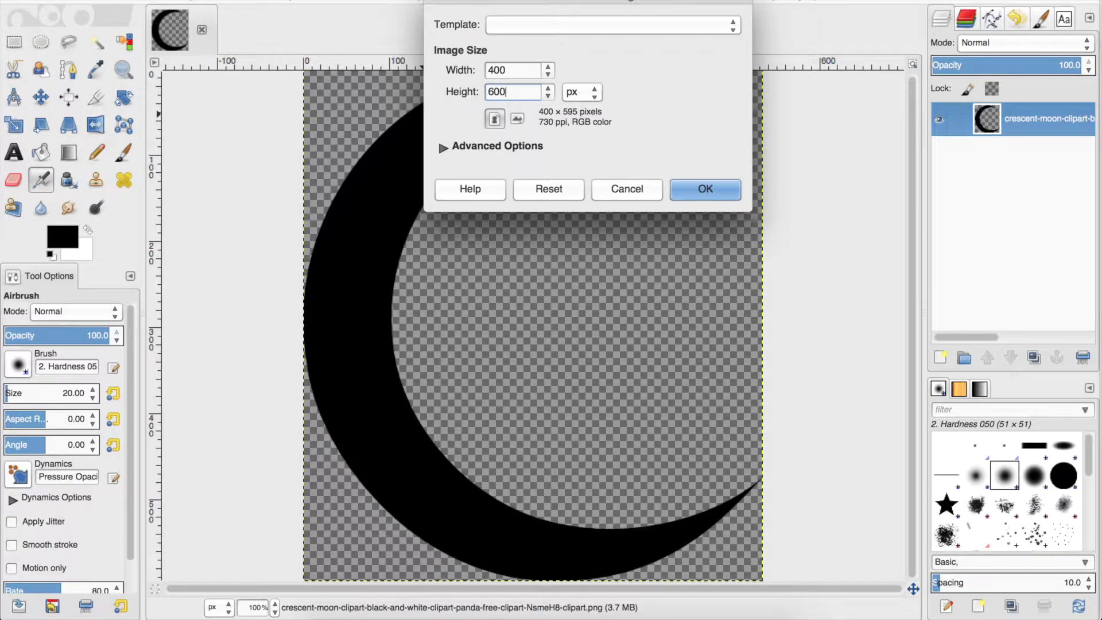
click(706, 189)
Step: Paste the crescent moon into the 400 × 600 px image and scale it down to about 332 × 409 px
scroll(599, 374, down, 1)
click(169, 30)
click(244, 31)
key(super+v)
click(14, 125)
click(436, 309)
drag(408, 494, 497, 391)
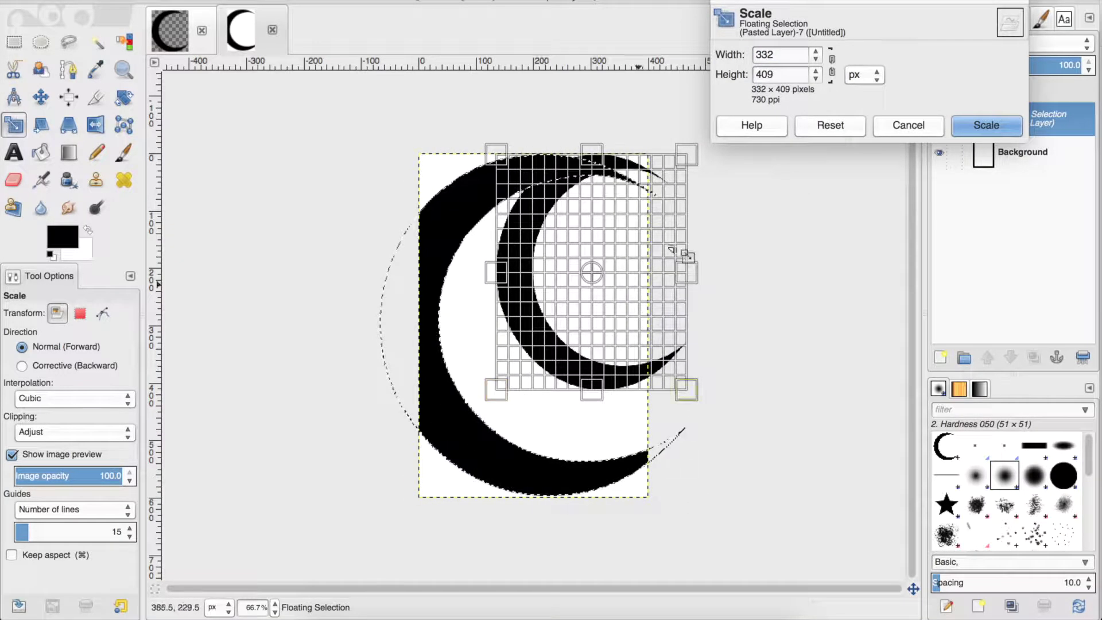
key(Return)
Step: Convert the pasted crescent into its own layer and move it to the middle of the canvas
key(m)
drag(530, 334, 520, 350)
key(ctrl+z)
key(ctrl+z)
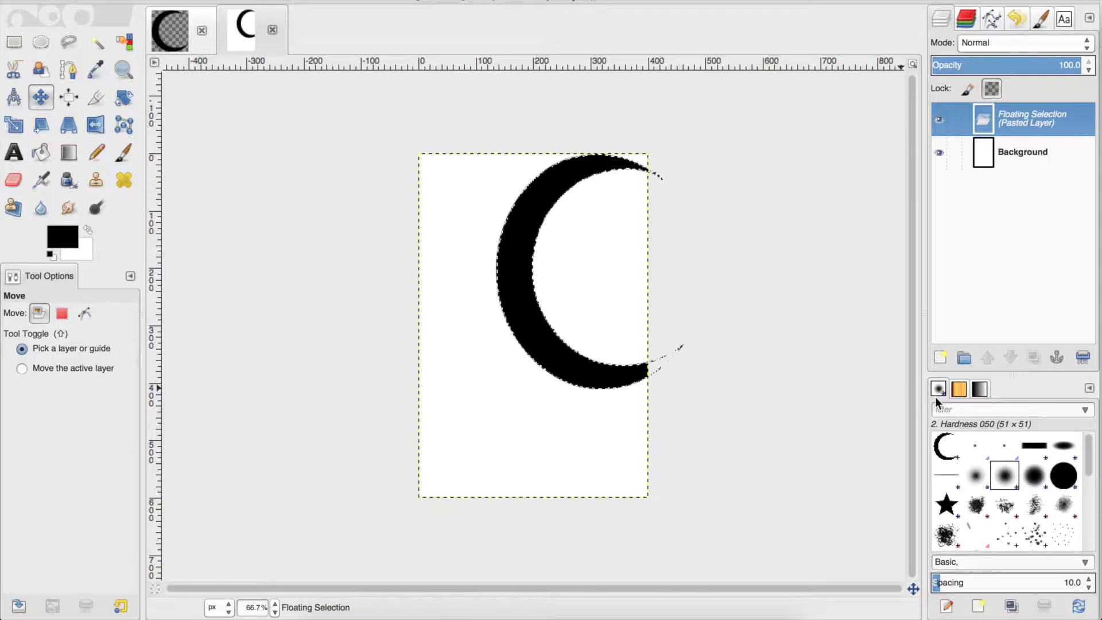
click(941, 358)
drag(522, 311, 470, 381)
drag(476, 375, 474, 369)
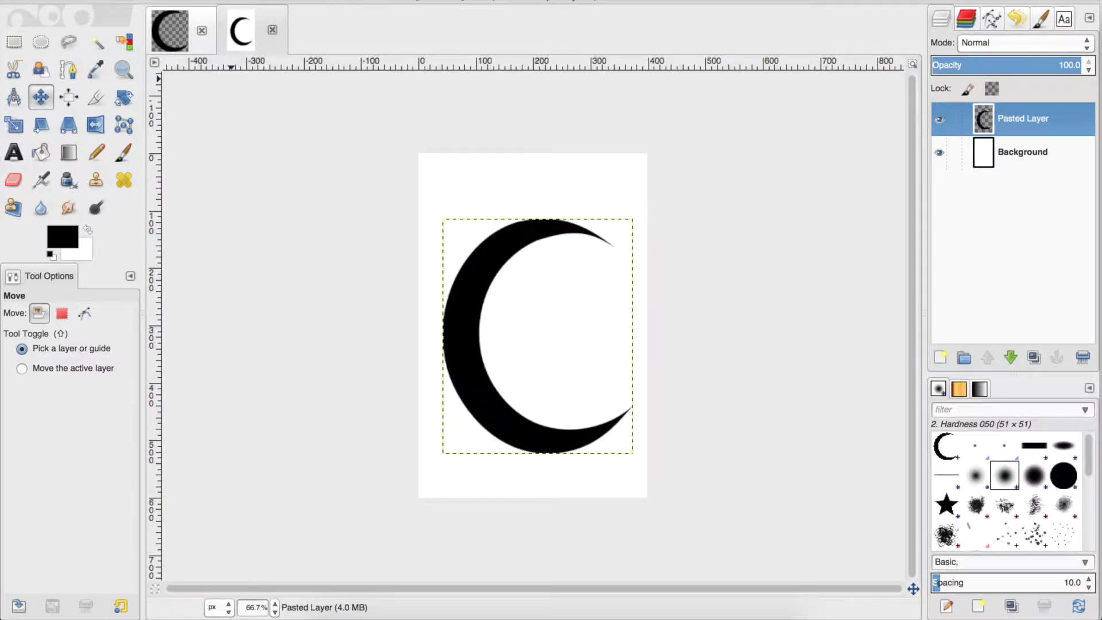
Step: Flip the crescent layer horizontally and shift it slightly down and to the right on the canvas
click(460, 1)
mouse_move(320, 1)
click(554, 172)
mouse_move(610, 342)
mouse_down()
mouse_move(622, 368)
mouse_move(621, 357)
mouse_up()
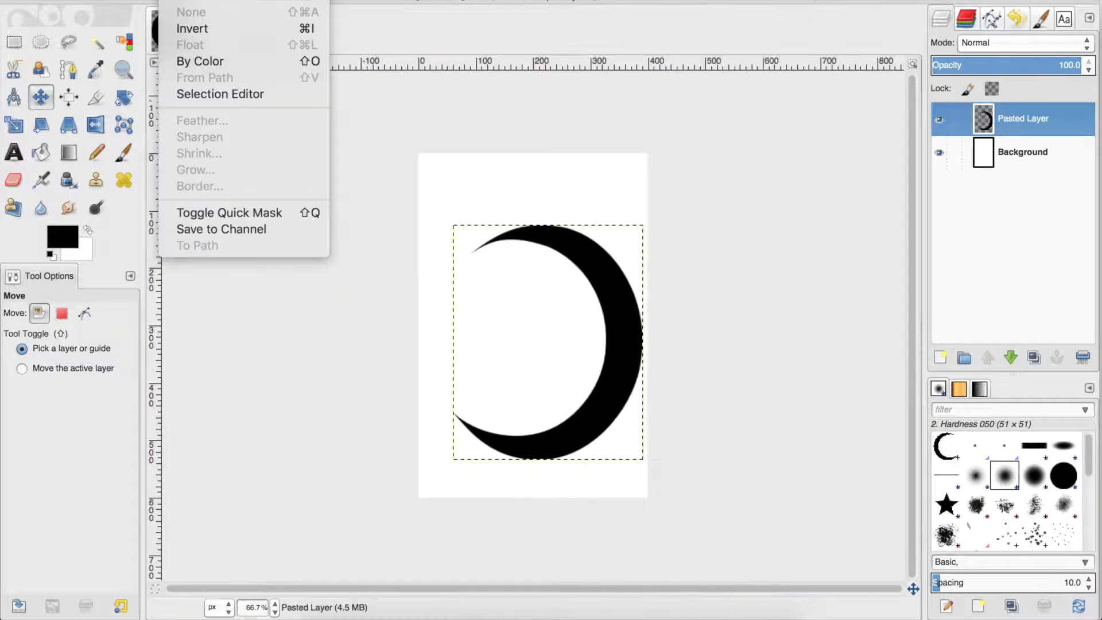
Step: Create a new image 800 px wide and 800 px high
click(270, 0)
click(115, 1)
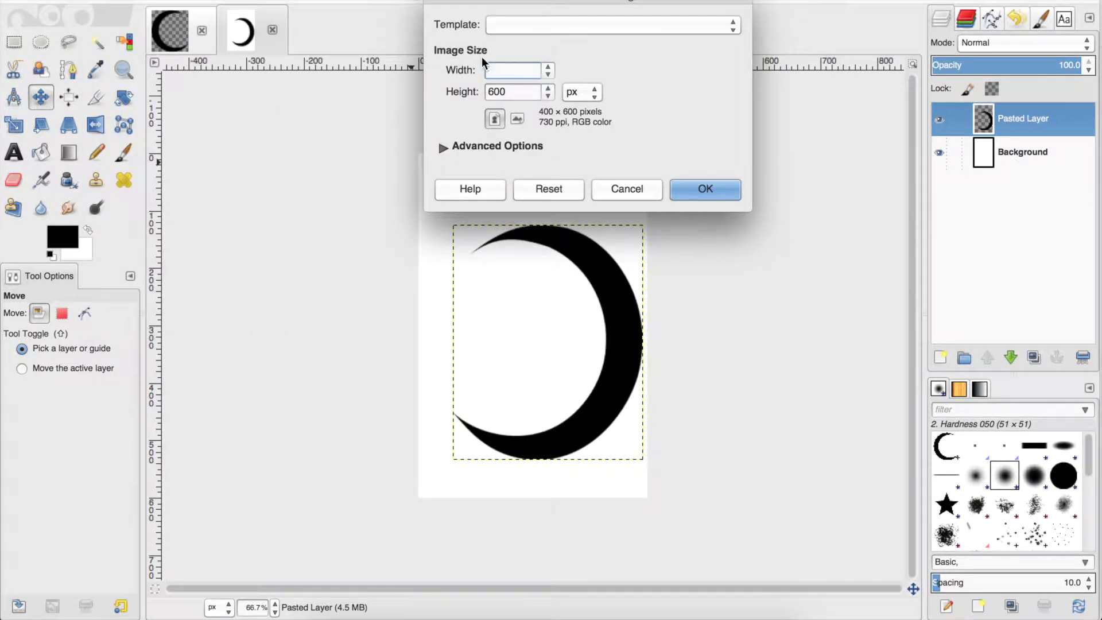
text(800)
key(Tab)
text(800)
key(Return)
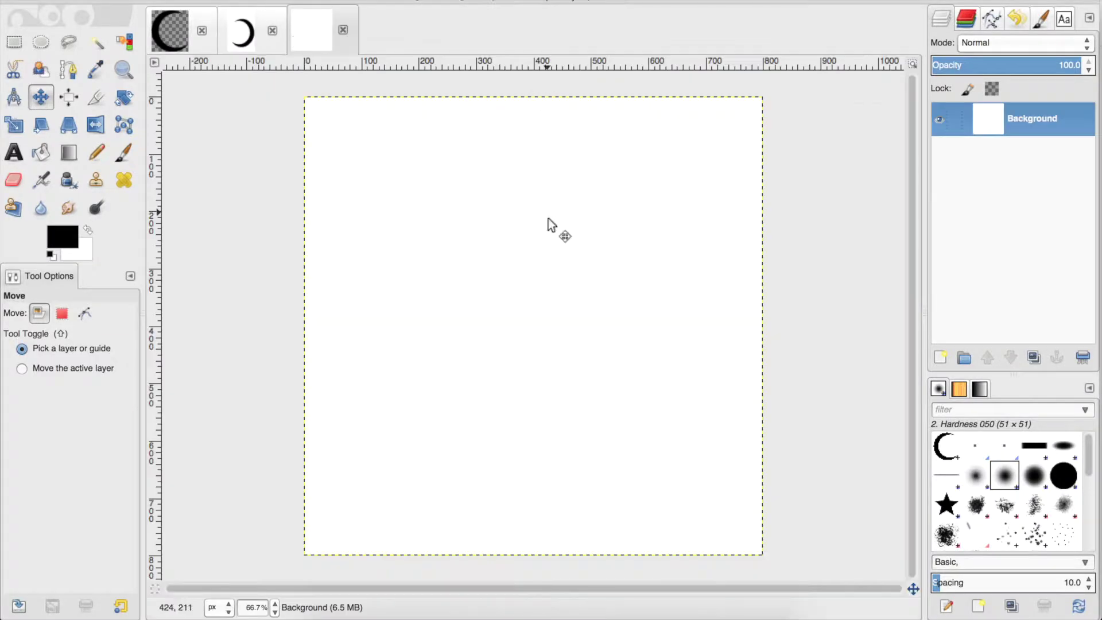
Step: Paste the original full-size crescent moon into the 800 × 800 px image and flip it horizontally
click(170, 32)
click(297, 32)
key(super+v)
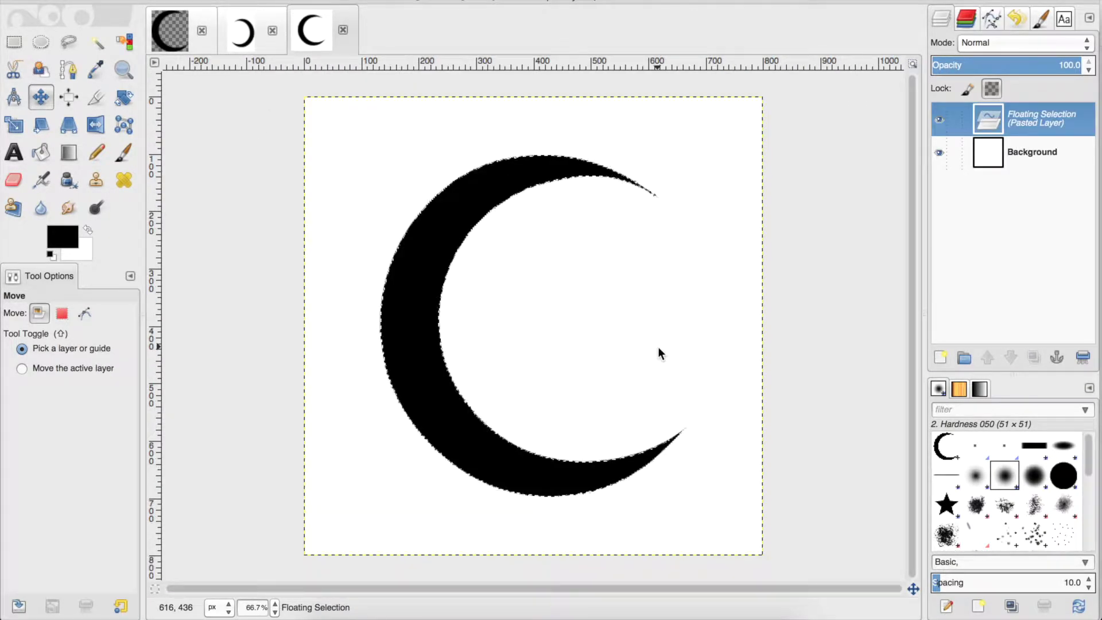
click(376, 1)
mouse_move(319, 0)
mouse_move(344, 170)
click(505, 170)
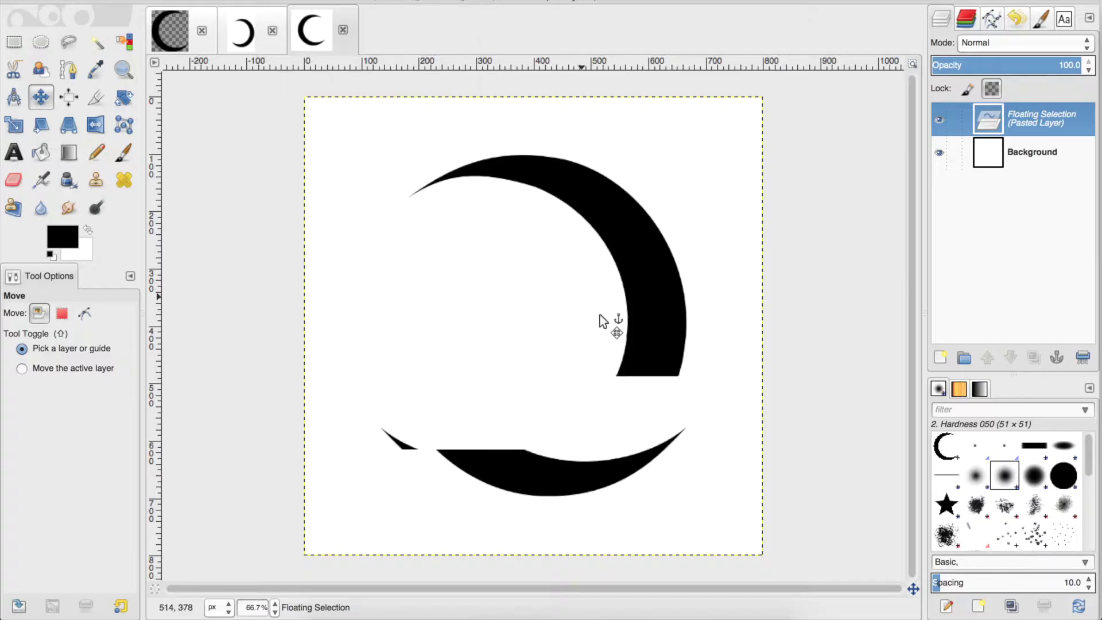
Step: Turn the floating crescent into its own layer and move it toward the canvas's upper right
click(941, 359)
drag(601, 347, 642, 354)
key(super+z)
key(super+x)
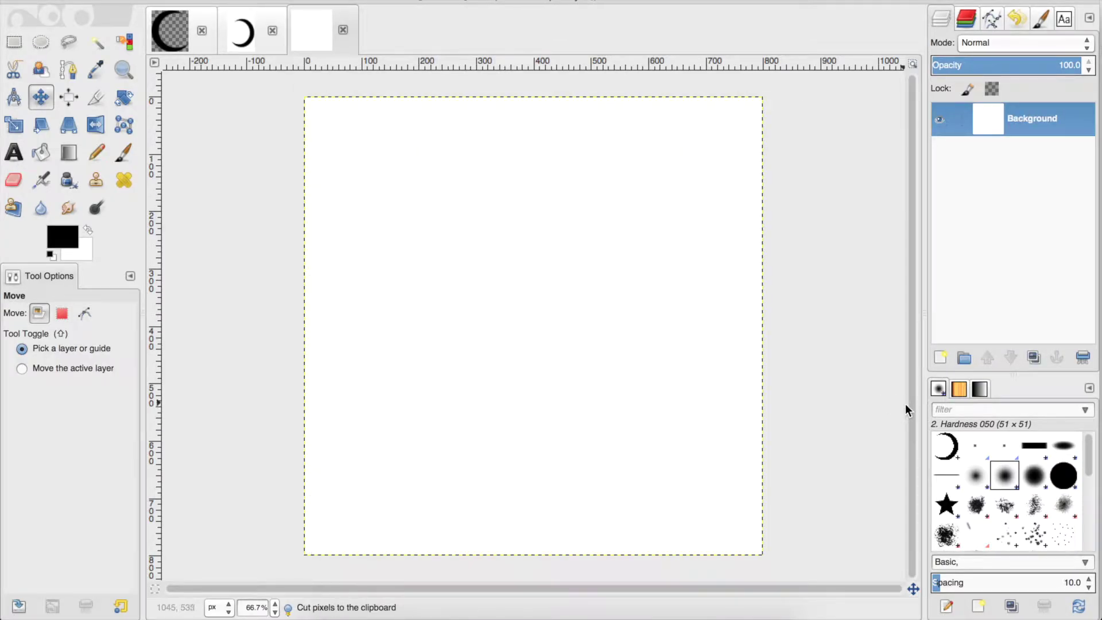
key(super+z)
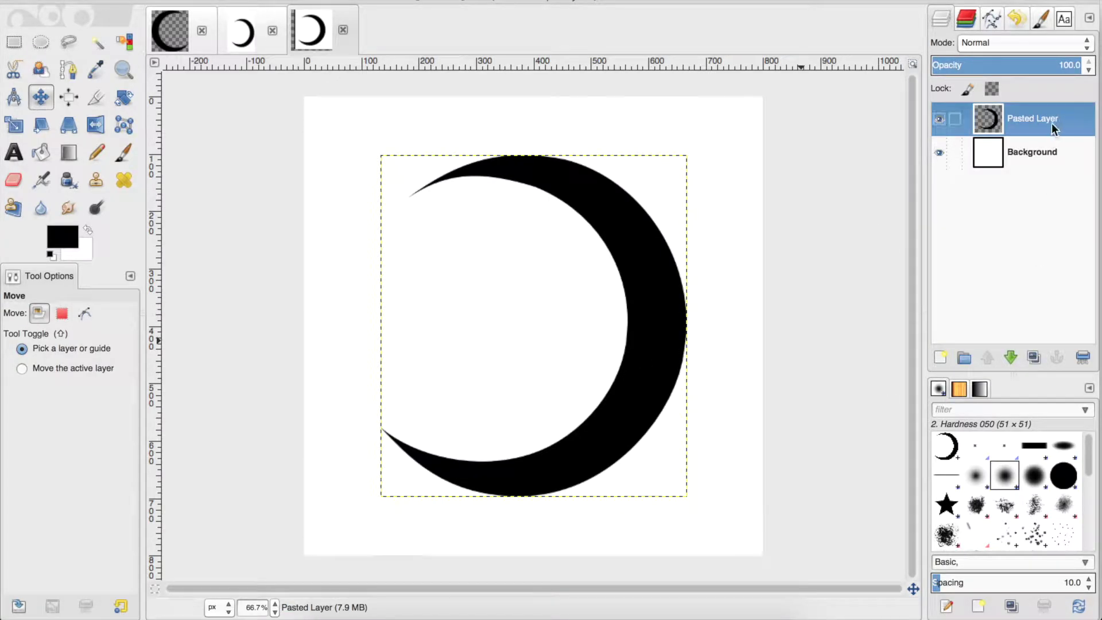
drag(659, 256, 724, 247)
Step: Close the 400 × 600 px image without saving and open peterpan.png from the Documents folder
click(272, 30)
click(452, 363)
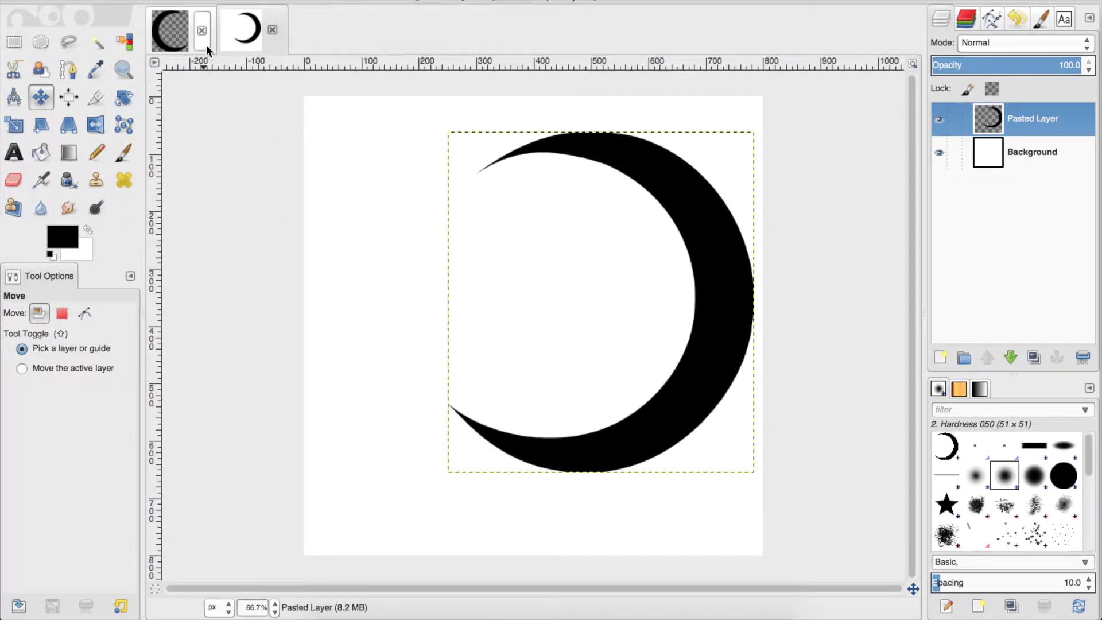
click(103, 1)
click(141, 29)
click(255, 256)
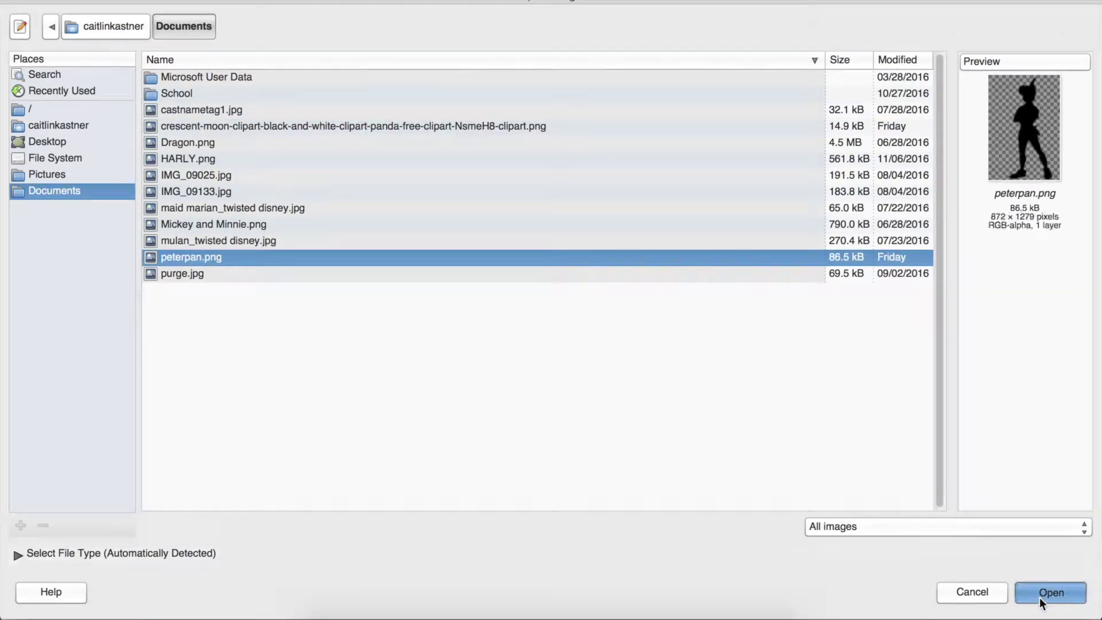
click(1042, 594)
Step: Set the Eraser size to 47 for cleaning up the white remnants along the right edge of the Peter Pan image
key(shift+e)
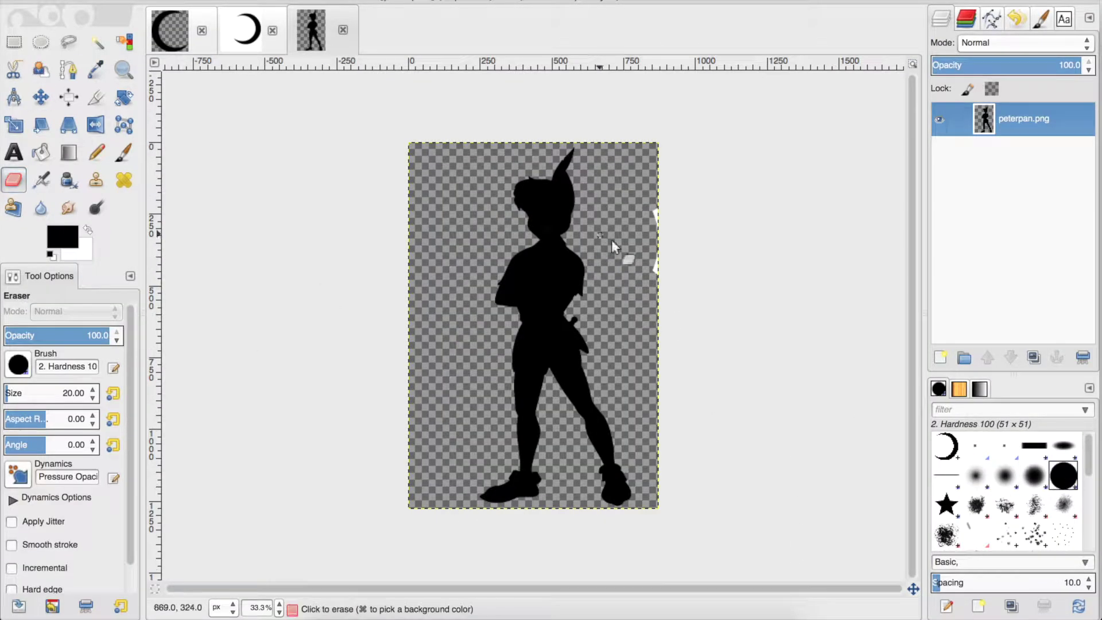
key(bracketright)
key(bracketright)
key(bracketright)
key(bracketright)
key(bracketright)
key(bracketright)
key(bracketright)
key(bracketright)
key(bracketright)
key(bracketright)
key(bracketright)
key(bracketright)
key(bracketright)
key(bracketright)
key(bracketright)
key(bracketright)
key(bracketright)
key(bracketright)
key(bracketright)
key(bracketright)
key(1)
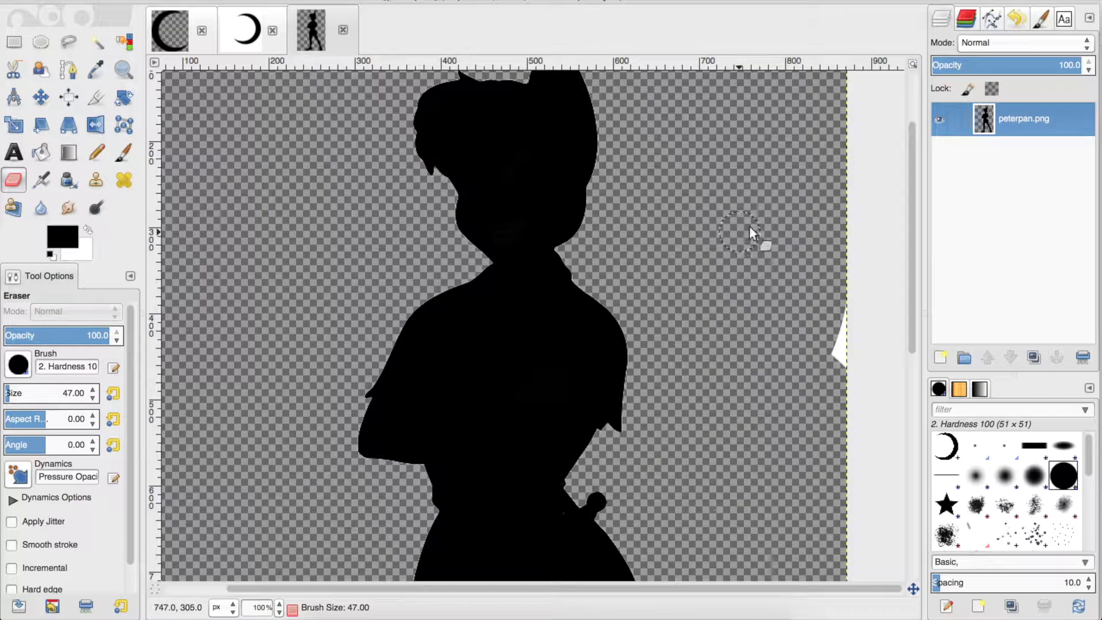
Step: Copy the Peter Pan silhouette and paste it into the 800 × 800 px crescent moon image
key(ctrl+shift+j)
key(ctrl+c)
key(alt+2)
key(ctrl+v)
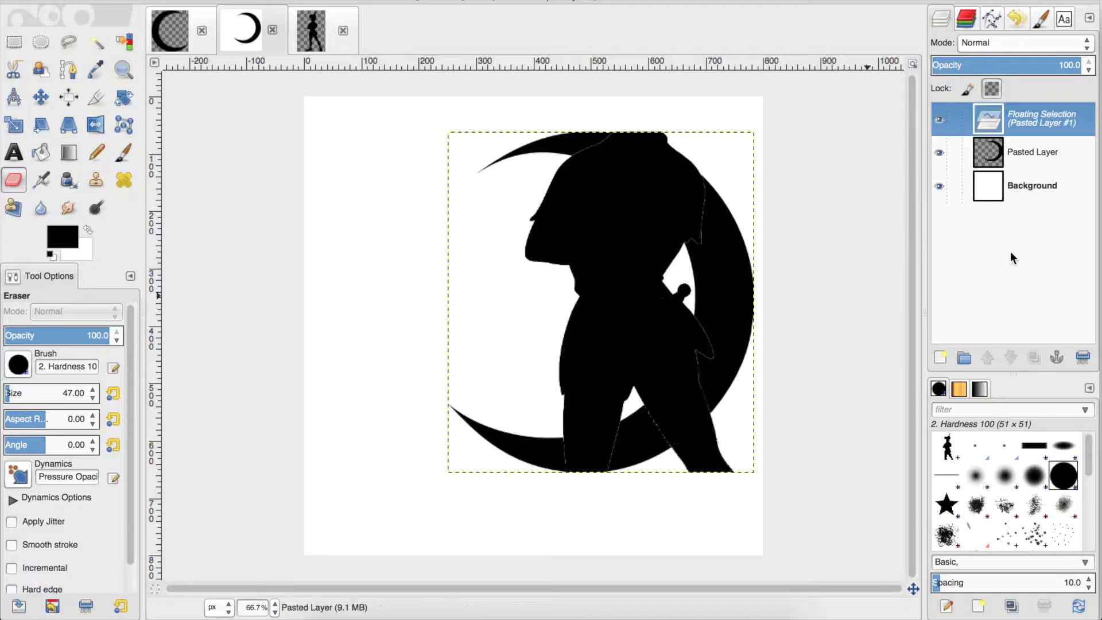
key(minus)
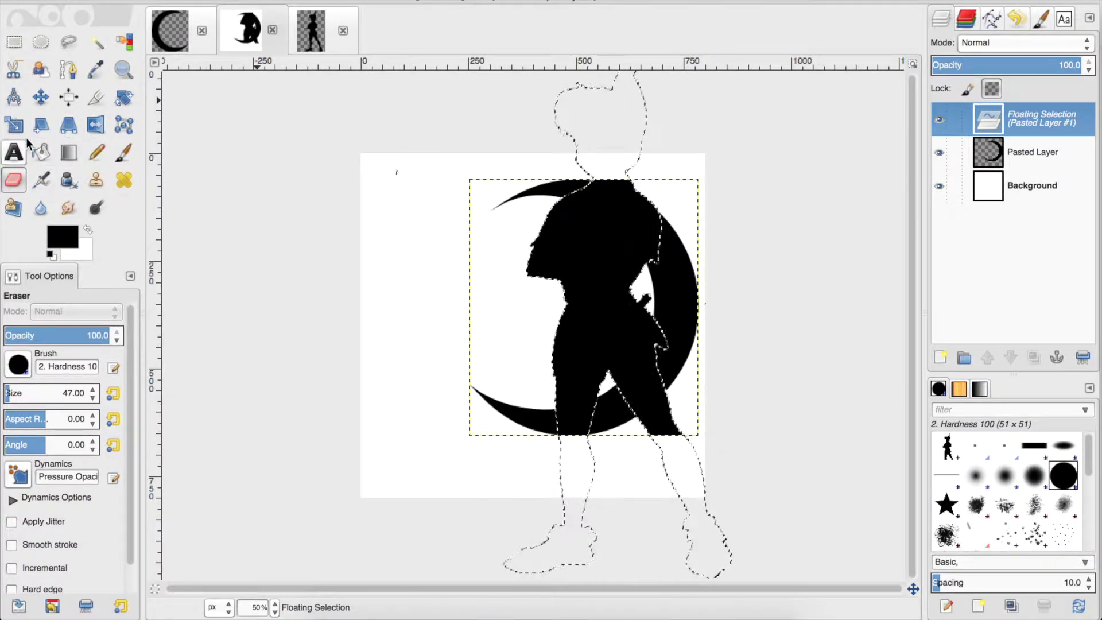
Step: Scale the pasted silhouette down to fit inside the crescent's curve and convert it into a new layer
key(shift+s)
click(651, 427)
key(plus)
key(minus)
key(minus)
drag(447, 496, 616, 253)
drag(657, 197, 532, 320)
click(983, 125)
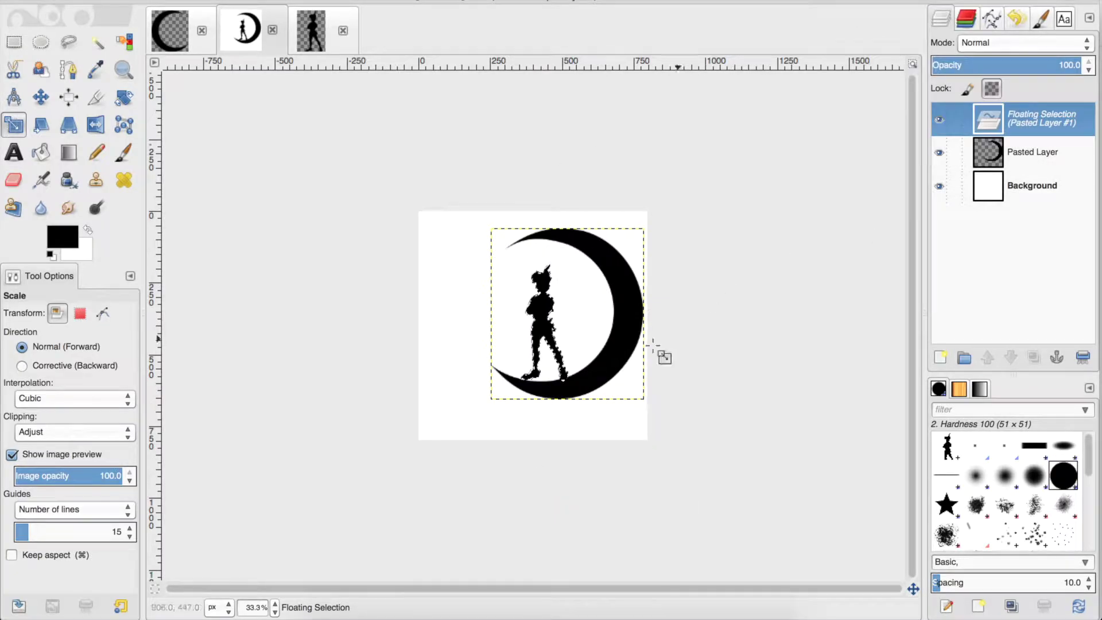
key(ctrl+shift+n)
Step: Move the Peter Pan silhouette so its feet stand on the crescent's lower curve
key(1)
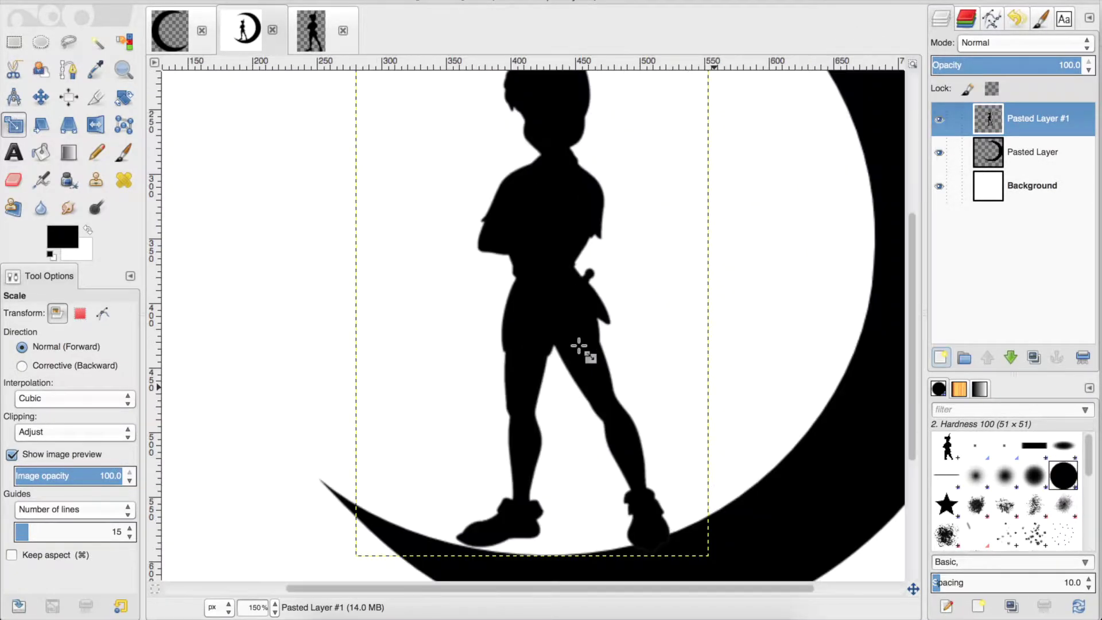
click(40, 104)
drag(604, 277, 607, 290)
key(super+z)
drag(614, 342, 619, 356)
key(super+z)
click(596, 348)
drag(551, 276, 572, 294)
scroll(637, 326, down, 1)
key(minus)
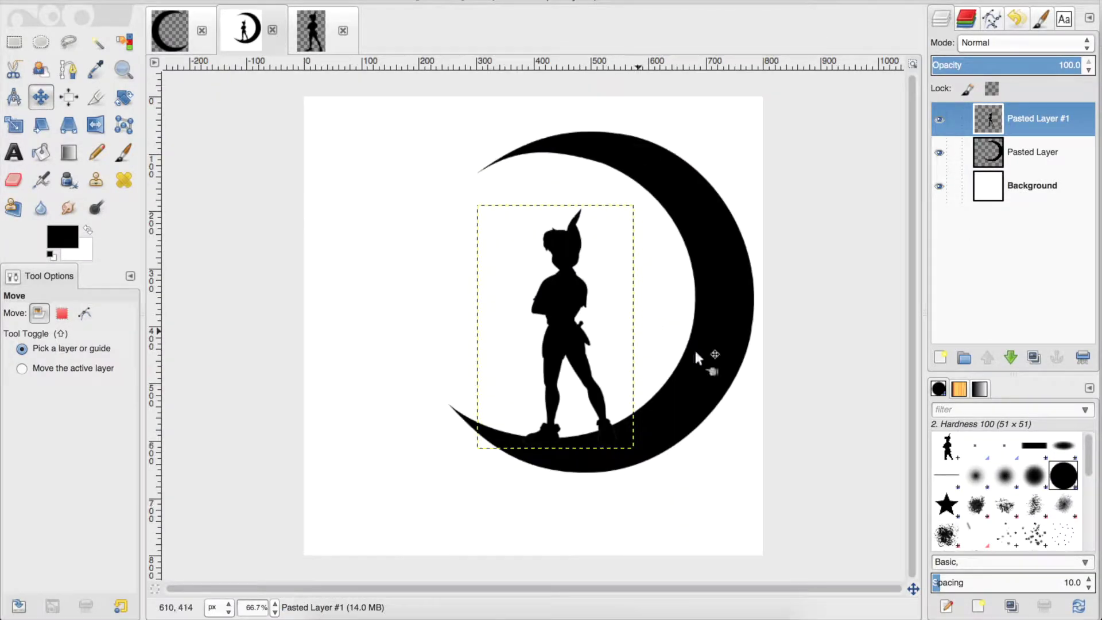
Step: Fill the Background layer with a linear Deep Sea gradient running from the top edge to the bottom edge
click(1016, 179)
click(979, 389)
scroll(977, 515, down, 6)
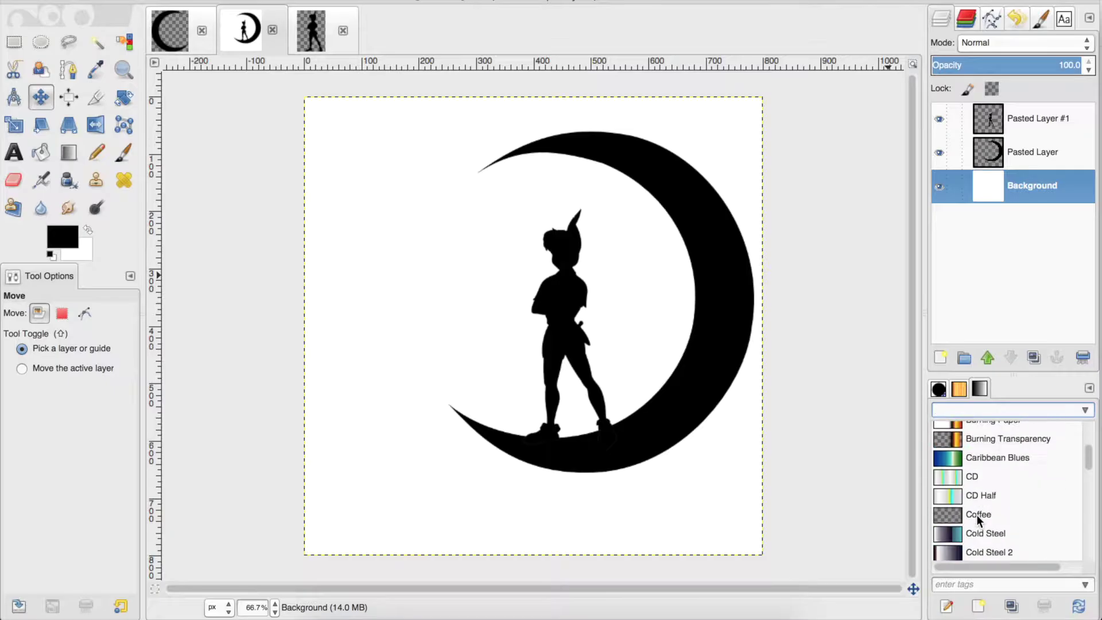
click(985, 456)
key(l)
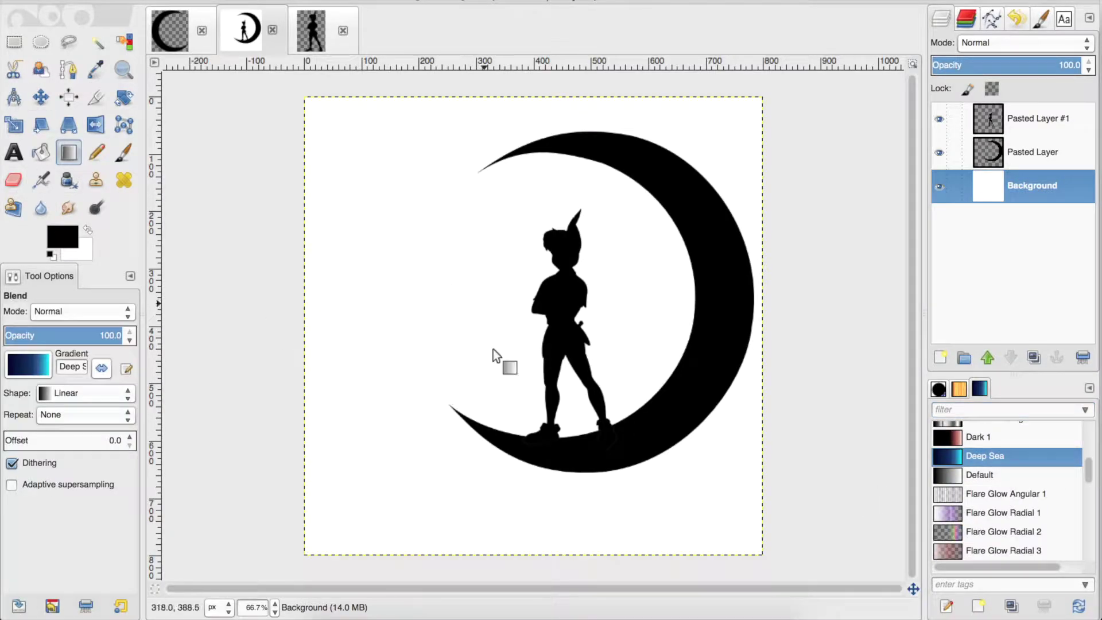
drag(525, 95, 519, 553)
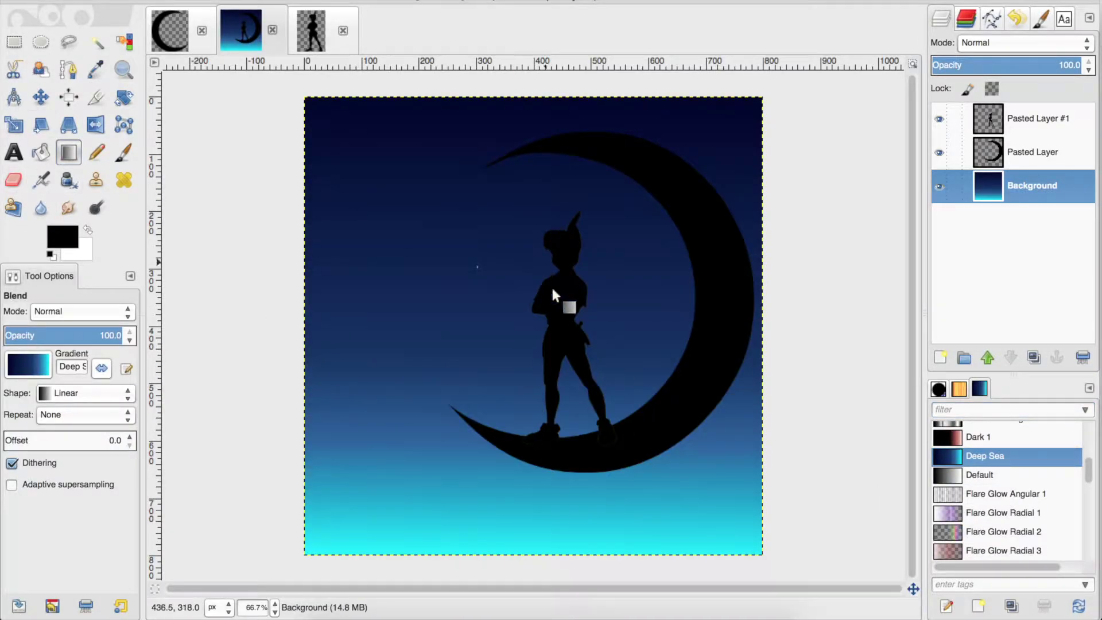
Step: Reapply the Deep Sea gradient over the Background layer, running it vertically to slightly below the canvas
key(2)
key(Home)
key(shift+e)
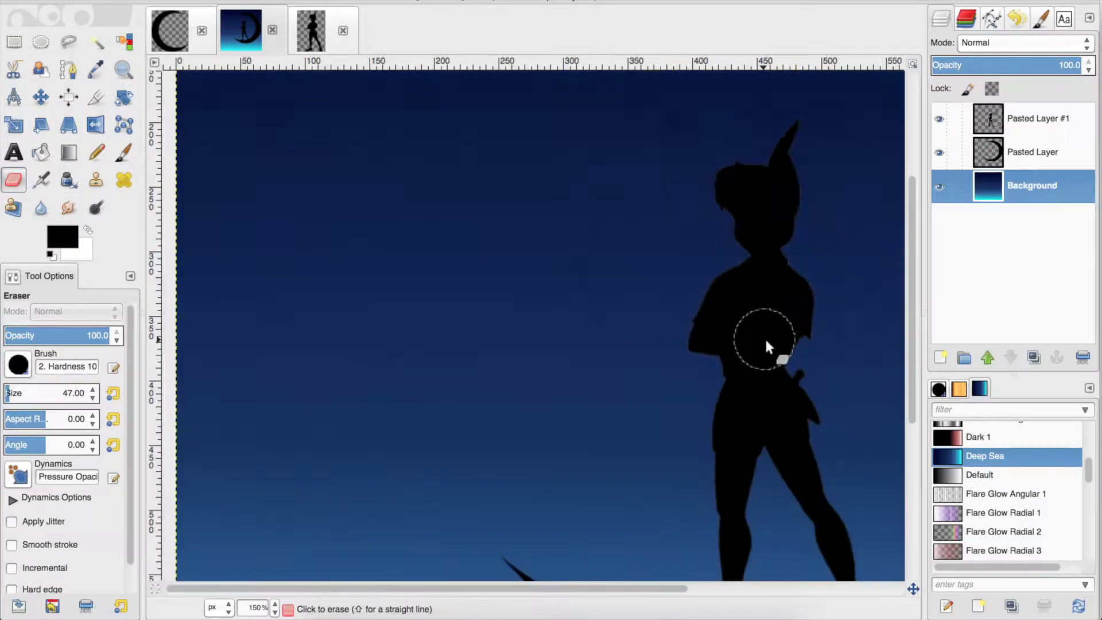
key(shift+ctrl+j)
key(l)
drag(551, 118, 559, 581)
click(943, 362)
key(Escape)
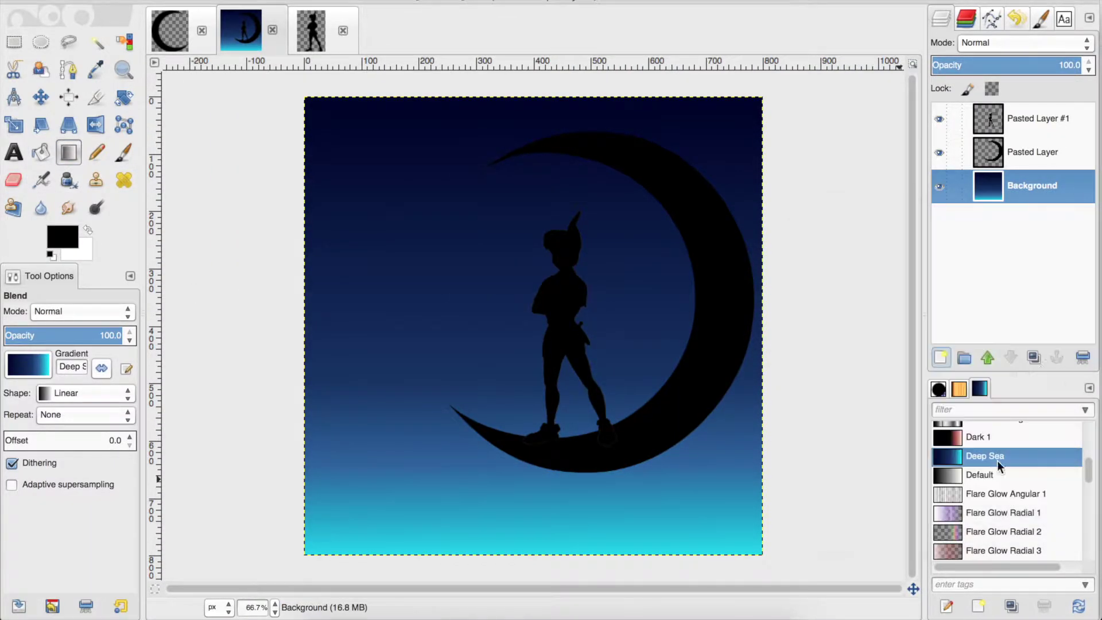
Step: Activate the Paintbrush with the 2. Star brush
click(938, 390)
click(946, 504)
click(96, 152)
click(124, 152)
Step: Create a blank 800 × 800 px image and set the foreground color to pale yellow
right_click(397, 253)
mouse_move(436, 271)
click(540, 276)
click(686, 186)
click(72, 244)
click(256, 177)
click(293, 239)
Step: Scatter small pale yellow stars of brush size 47 across the upper part of the blank image
click(352, 187)
click(498, 216)
click(509, 165)
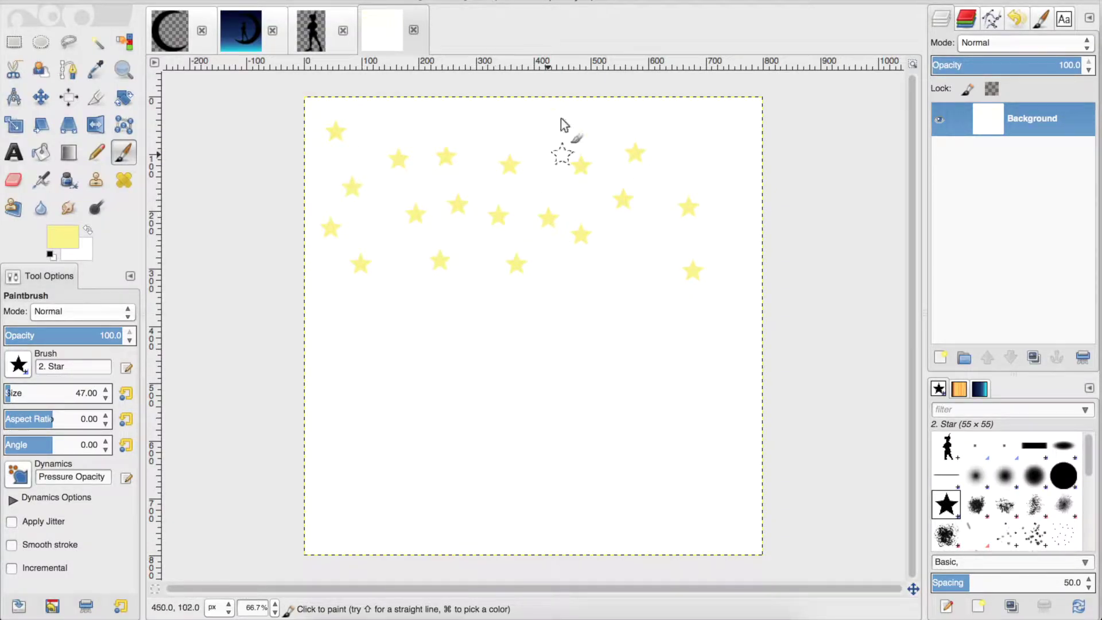
Step: Increase the star brush size to 104 and scatter medium stars over the upper and middle canvas
scroll(106, 385, up, 6)
click(442, 315)
click(383, 225)
click(738, 234)
click(591, 175)
click(511, 173)
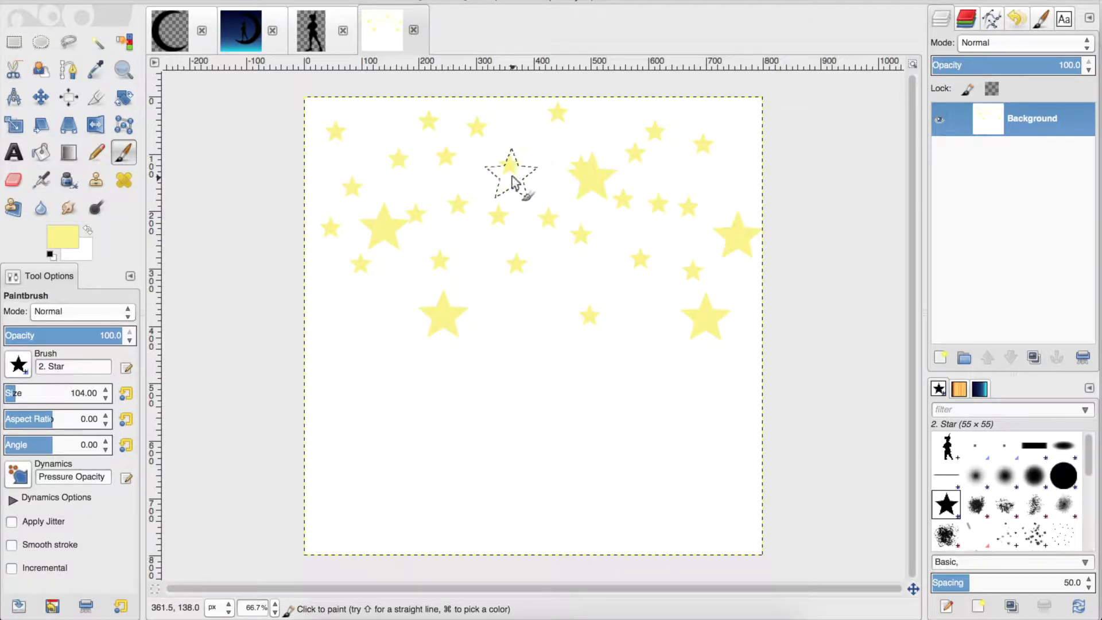
click(535, 337)
click(580, 285)
click(618, 393)
click(478, 416)
click(378, 367)
Step: Increase the star brush size to 137 and add larger stars around the middle and lower canvas
scroll(110, 393, up, 3)
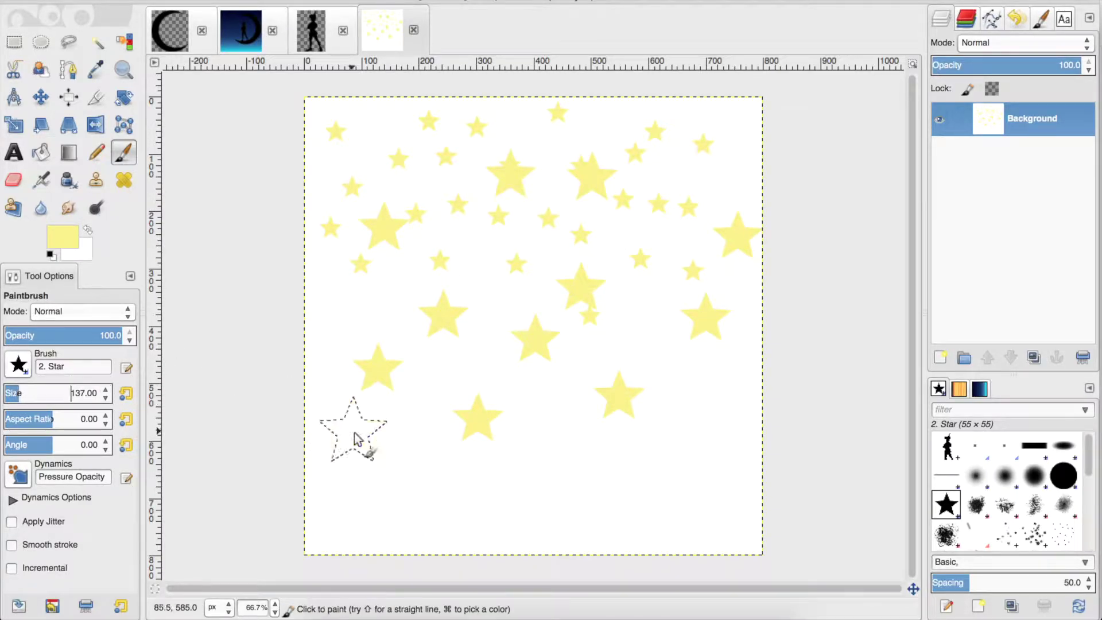
click(354, 429)
click(576, 446)
click(692, 456)
click(720, 381)
click(642, 296)
click(360, 290)
click(414, 460)
click(499, 533)
Step: Increase the star brush size to 188 and place the largest stars across the lower part of the canvas
scroll(107, 393, up, 5)
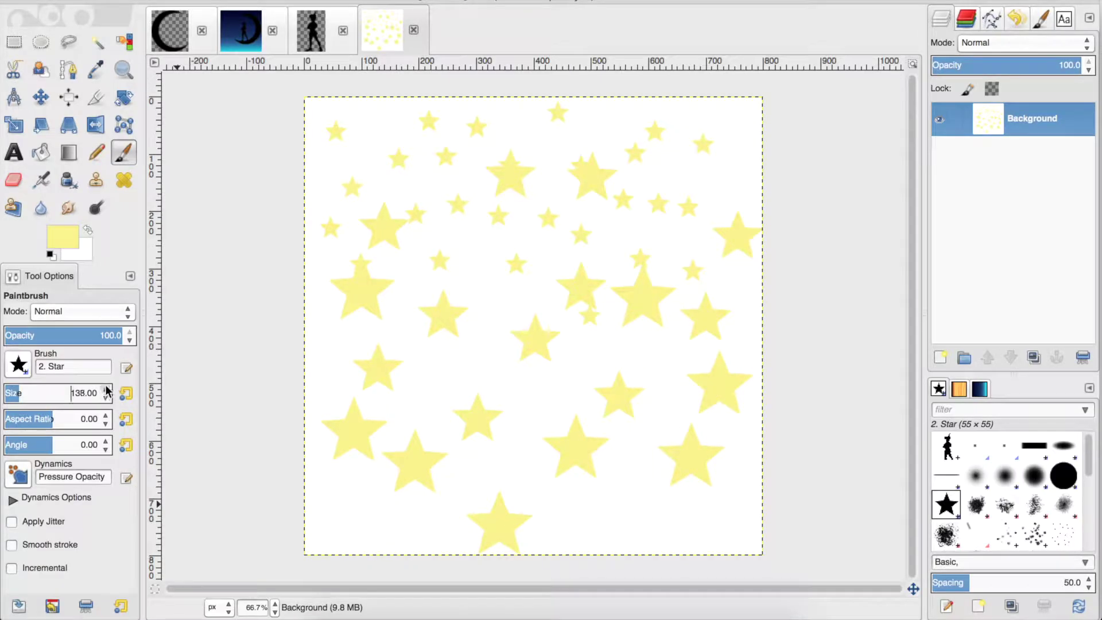
click(499, 478)
click(591, 527)
click(696, 533)
click(359, 529)
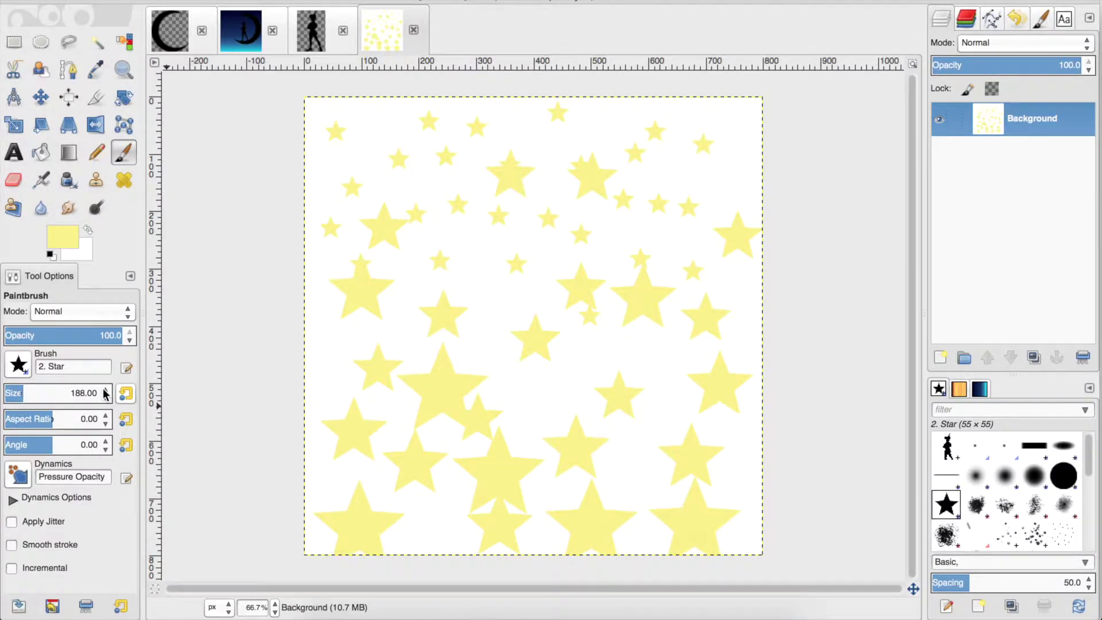
Step: Reduce the star brush size to 49 and fill gaps among the stars with small ones, undoing misplaced stamps
scroll(105, 396, down, 8)
scroll(104, 396, down, 1)
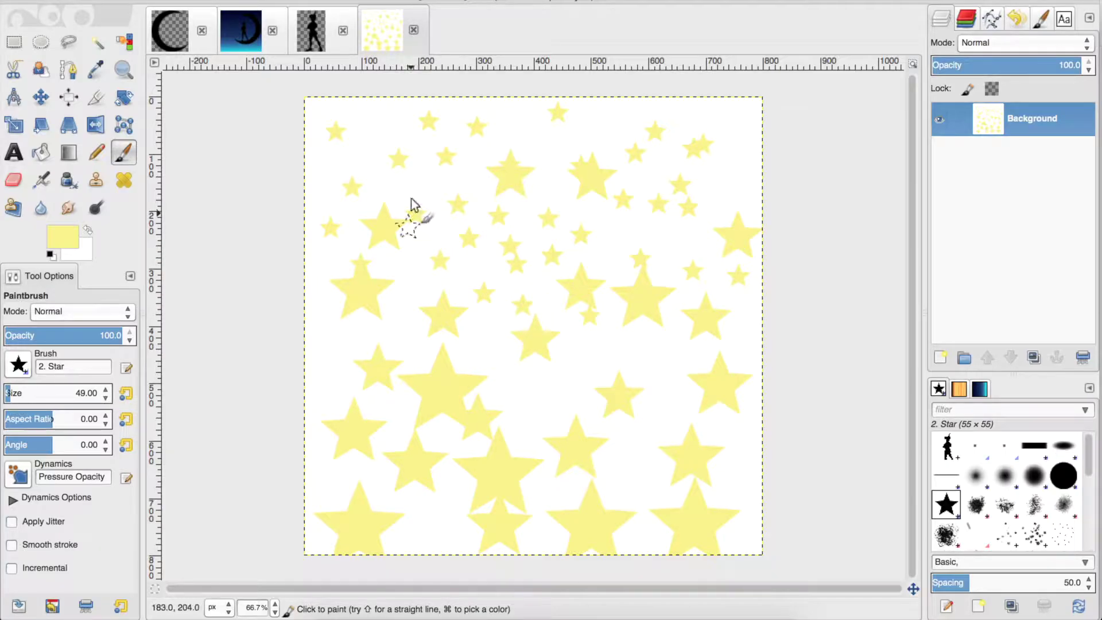
key(super+z)
click(401, 127)
key(super+z)
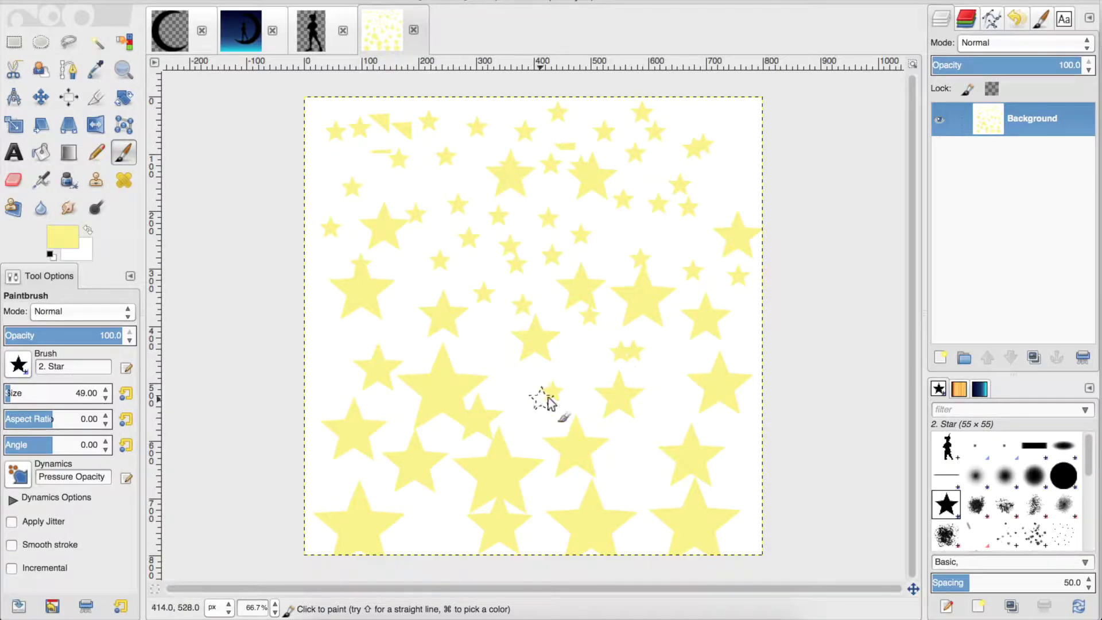
Step: Clear all the yellow stars from the star pattern image so the canvas is plain white
key(shift+e)
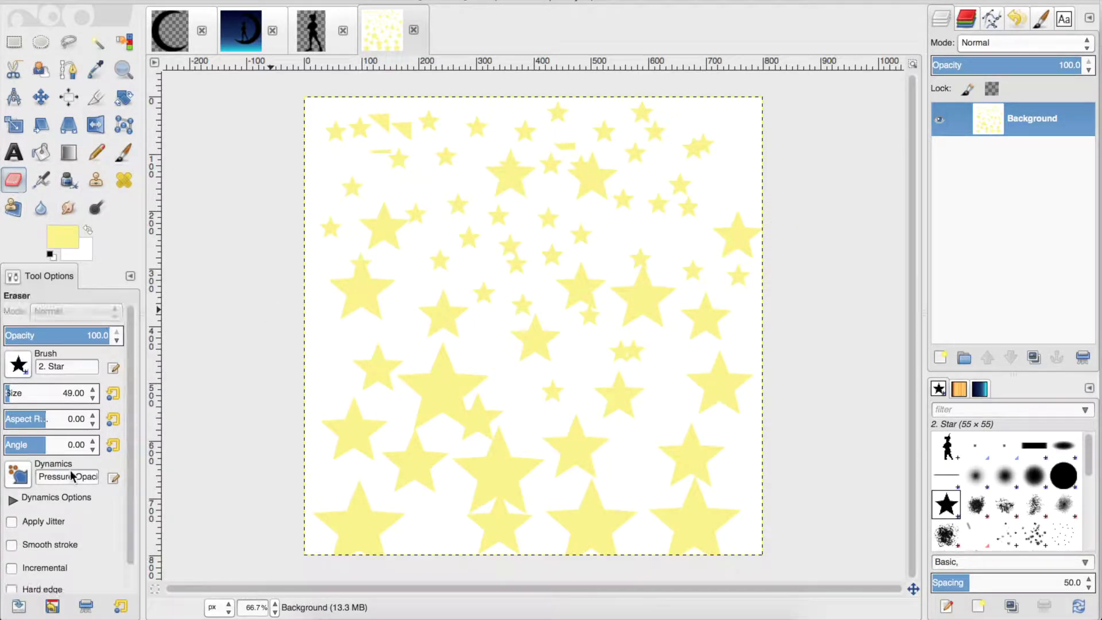
mouse_move(492, 287)
mouse_down()
mouse_move(443, 158)
mouse_move(740, 262)
mouse_move(655, 175)
mouse_move(648, 372)
mouse_move(599, 530)
mouse_move(697, 518)
mouse_move(505, 256)
mouse_up()
key(a)
drag(70, 383, 14, 393)
click(340, 141)
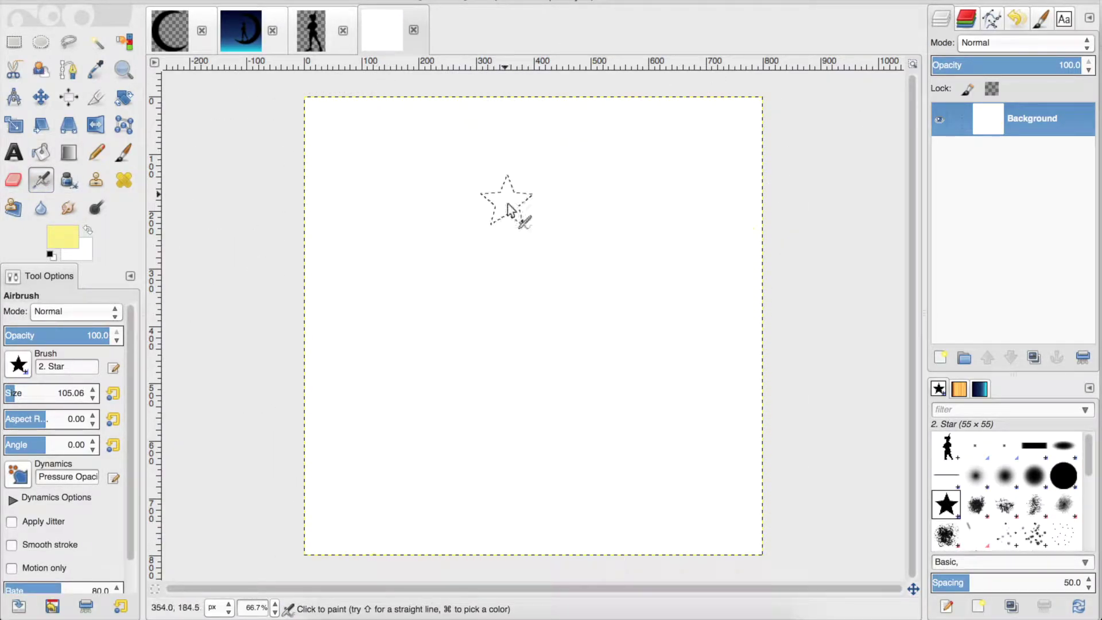
Step: Switch to the Peter Pan image and prepare the Paintbrush with white foreground and the star brush at size 11.41
click(249, 36)
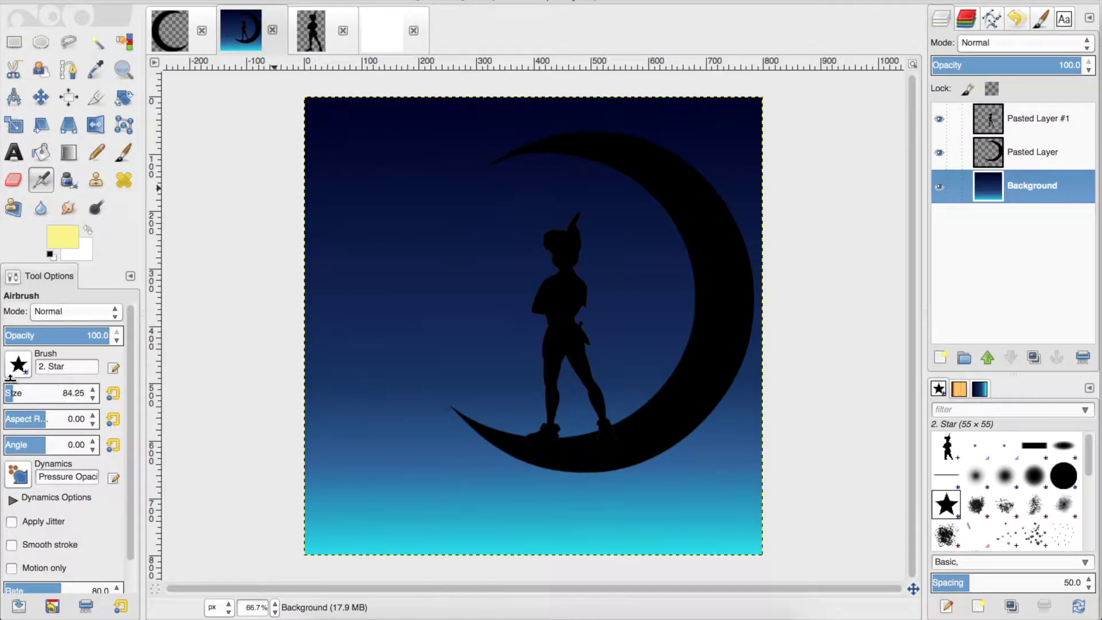
click(82, 252)
click(222, 240)
click(88, 230)
key(n)
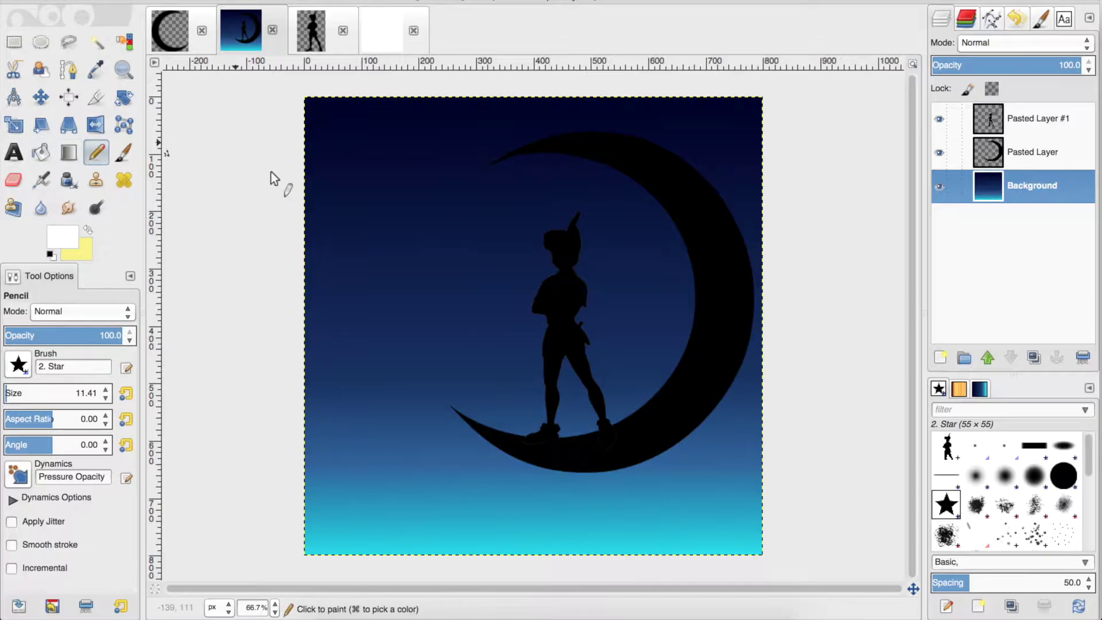
click(124, 152)
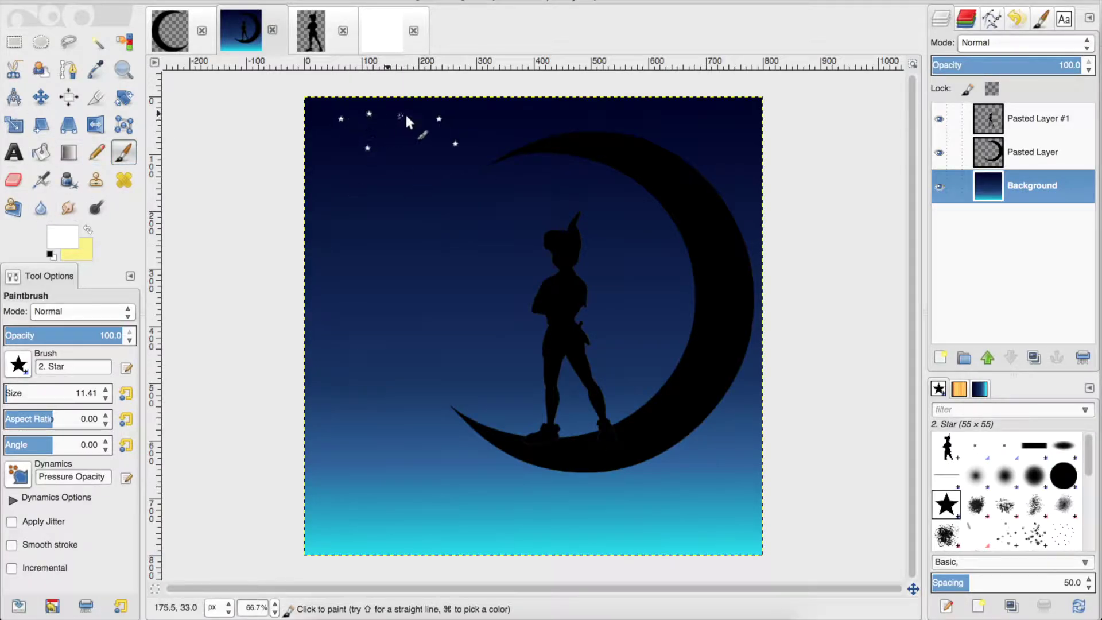
Step: Stamp small white stars on the sky's upper-left area, then outline them with Free Select and copy them
click(334, 149)
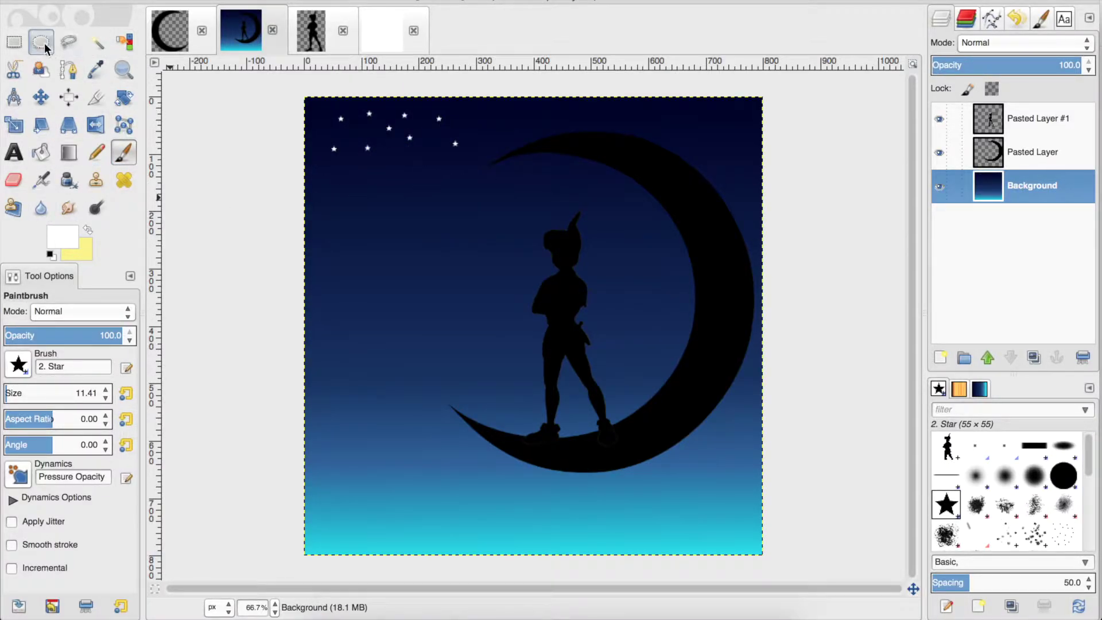
click(68, 42)
click(325, 112)
key(ctrl+c)
key(ctrl+shift+a)
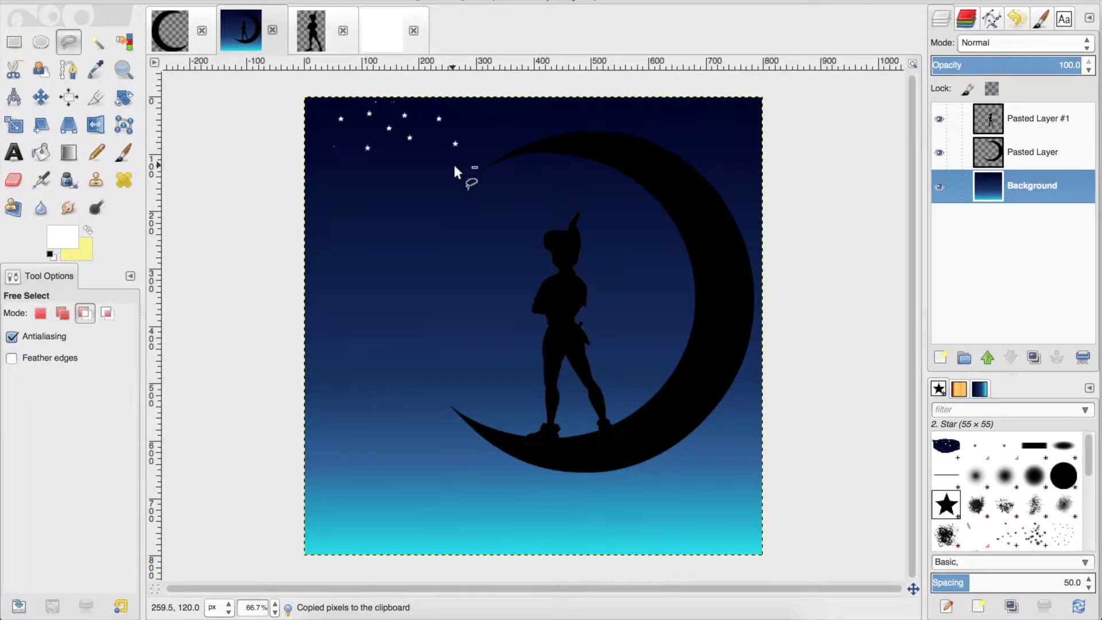
Step: Undo the white stars painted directly on the sky background
scroll(378, 113, down, 1)
scroll(399, 130, up, 1)
scroll(412, 160, up, 1)
scroll(412, 160, up, 1)
scroll(412, 160, down, 2)
key(ctrl+z)
key(ctrl+z)
key(ctrl+z)
key(ctrl+z)
key(ctrl+z)
key(ctrl+z)
Step: Fill the blank star image's background with black using default colors and add a new transparent layer above it
click(381, 29)
click(51, 254)
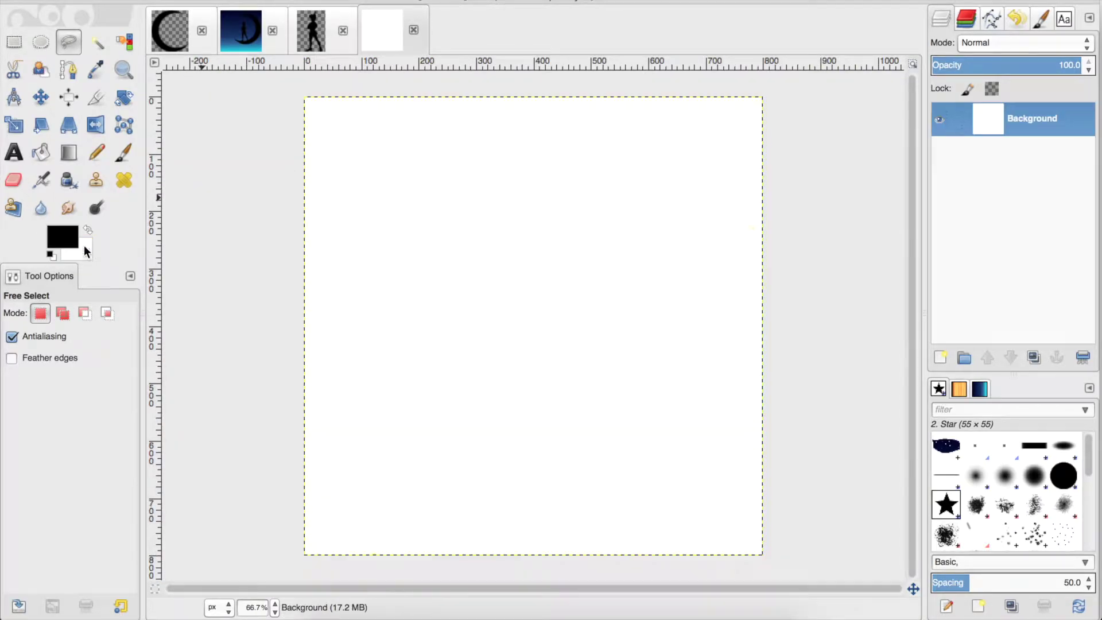
key(shift+b)
click(503, 382)
click(940, 357)
key(Return)
Step: Paint a cluster of small white stars near the new layer's upper-left corner with the 11.41 star brush
click(123, 152)
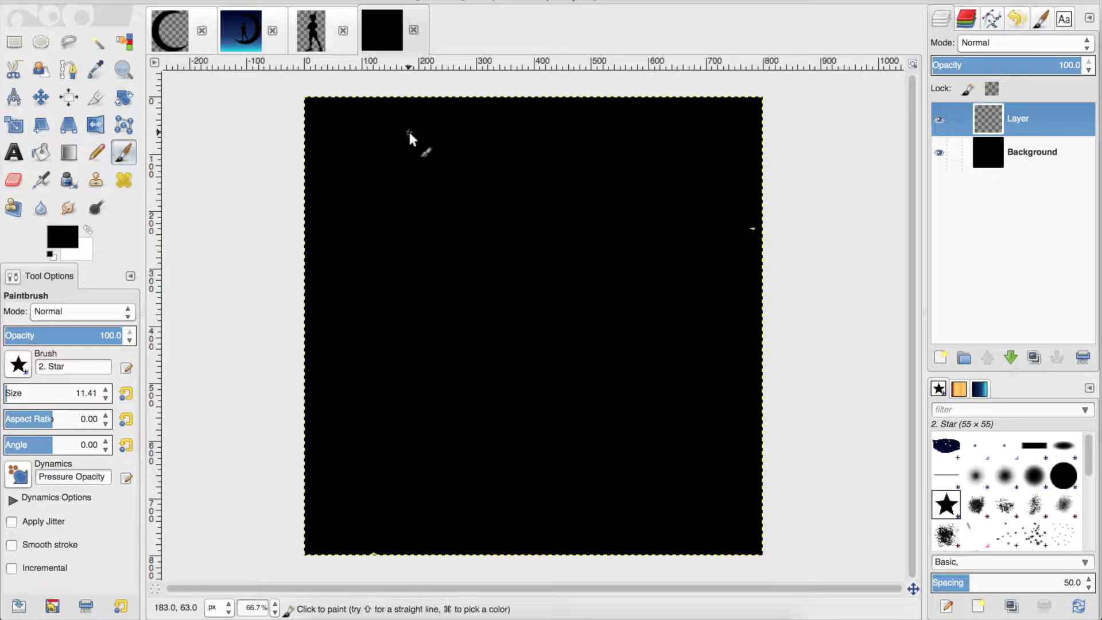
click(88, 229)
click(366, 147)
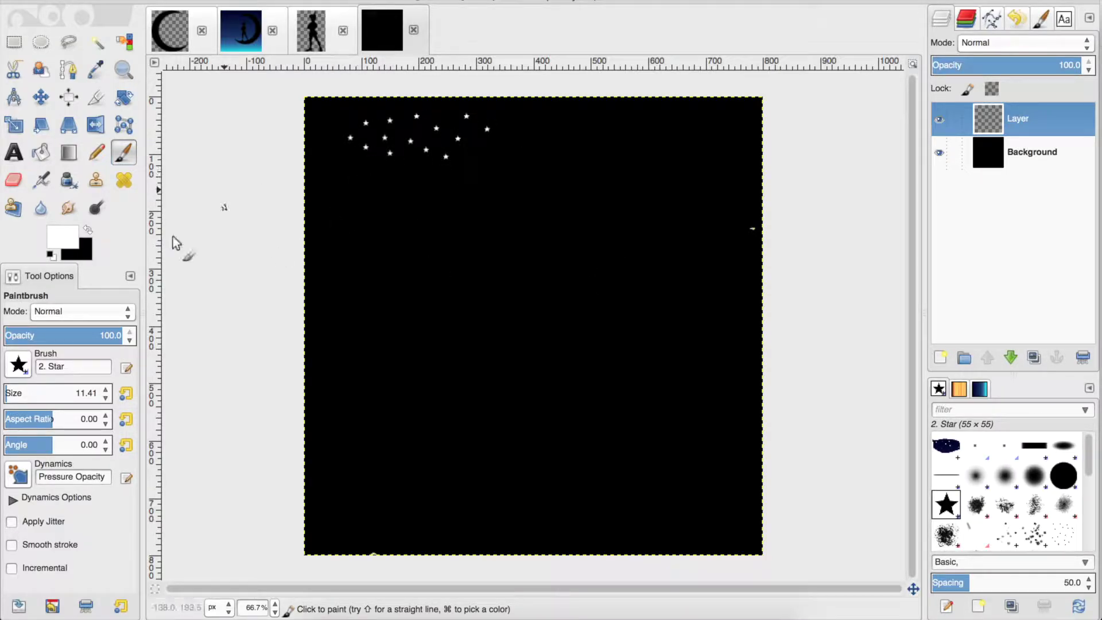
Step: Select the star cluster with an ellipse about 336 × 107 px, copy it and paste it into the Peter Pan image
key(e)
drag(346, 106, 526, 167)
drag(376, 139, 363, 138)
key(super+c)
click(246, 32)
key(super+v)
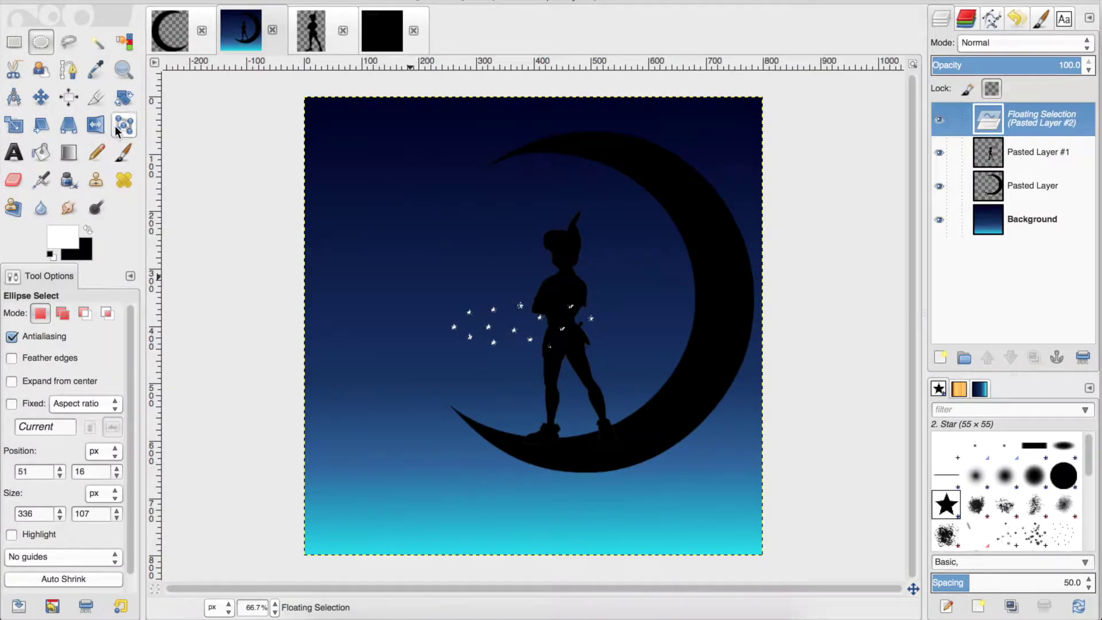
Step: Try to move the pasted stars away from the silhouette
key(m)
click(500, 291)
ctrl+scroll(537, 323, up, 2)
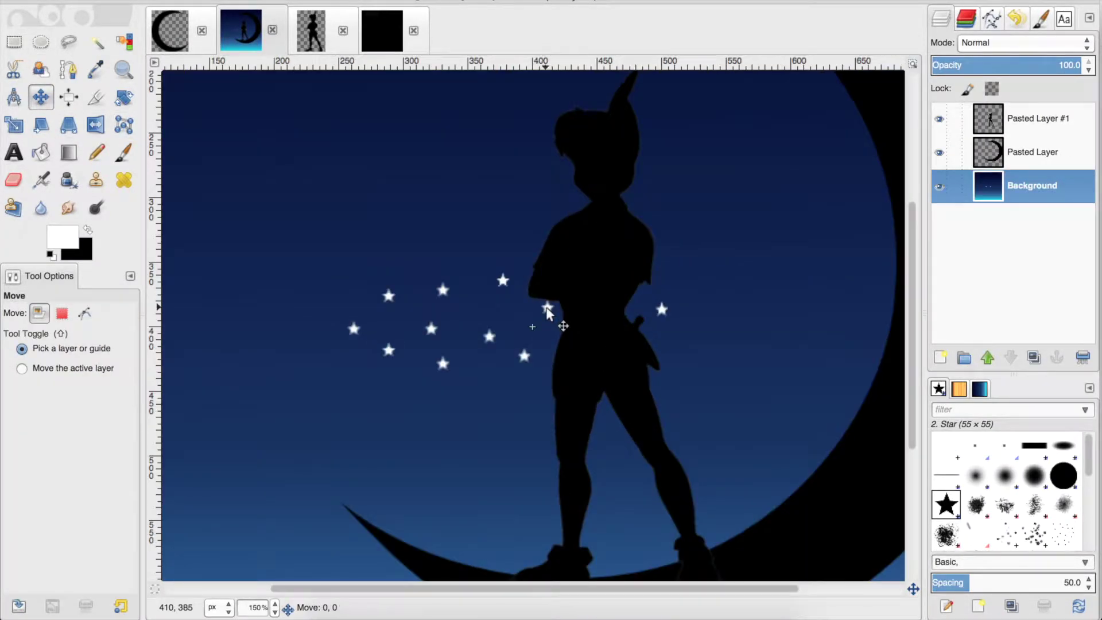
drag(543, 287, 546, 315)
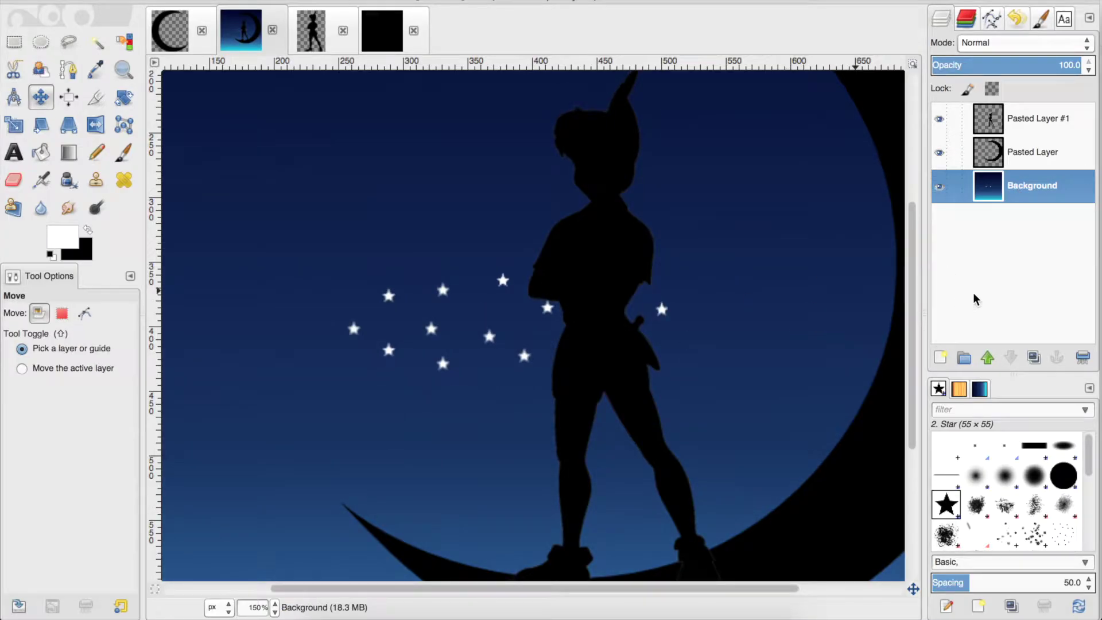
Step: Paste the star cluster again as its own layer and move it to the sky's upper-left area
key(ctrl+v)
click(940, 357)
drag(574, 298, 459, 192)
ctrl+scroll(526, 224, down, 3)
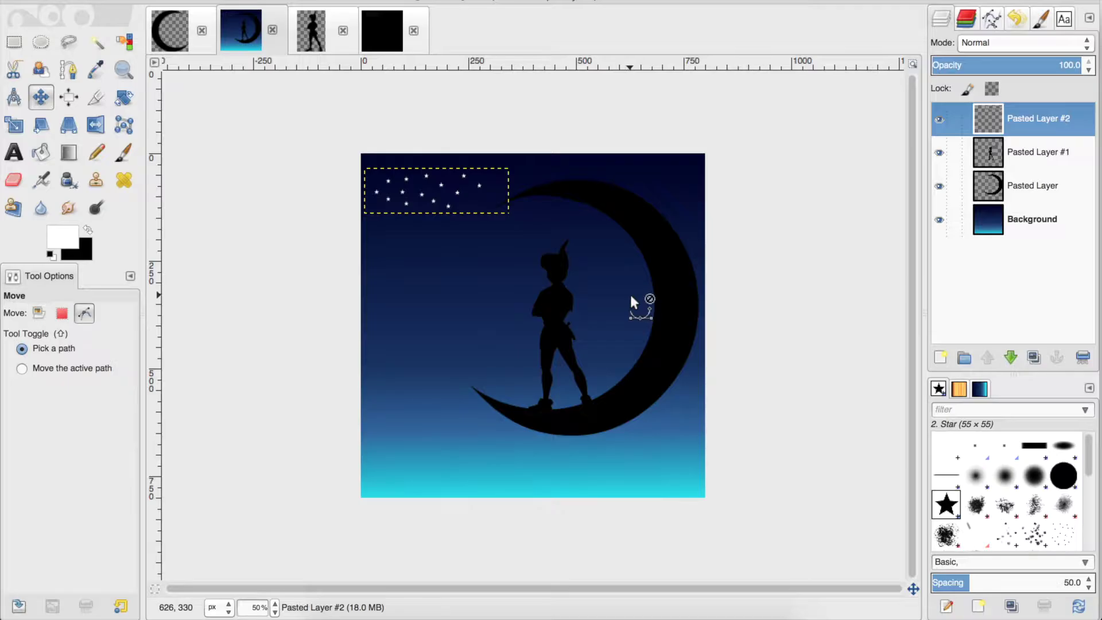
Step: Paste a second copy of the star cluster as a new layer and place it along the top of the sky
key(ctrl+v)
key(shift+ctrl+n)
key(plus)
drag(430, 175, 570, 115)
Step: Paste two more small-star copies as new layers, extending the stars across the top to the upper-right corner
key(ctrl+v)
key(ctrl+shift+n)
key(ctrl+z)
ctrl+scroll(554, 182, up, 3)
ctrl+scroll(541, 191, down, 3)
key(ctrl+v)
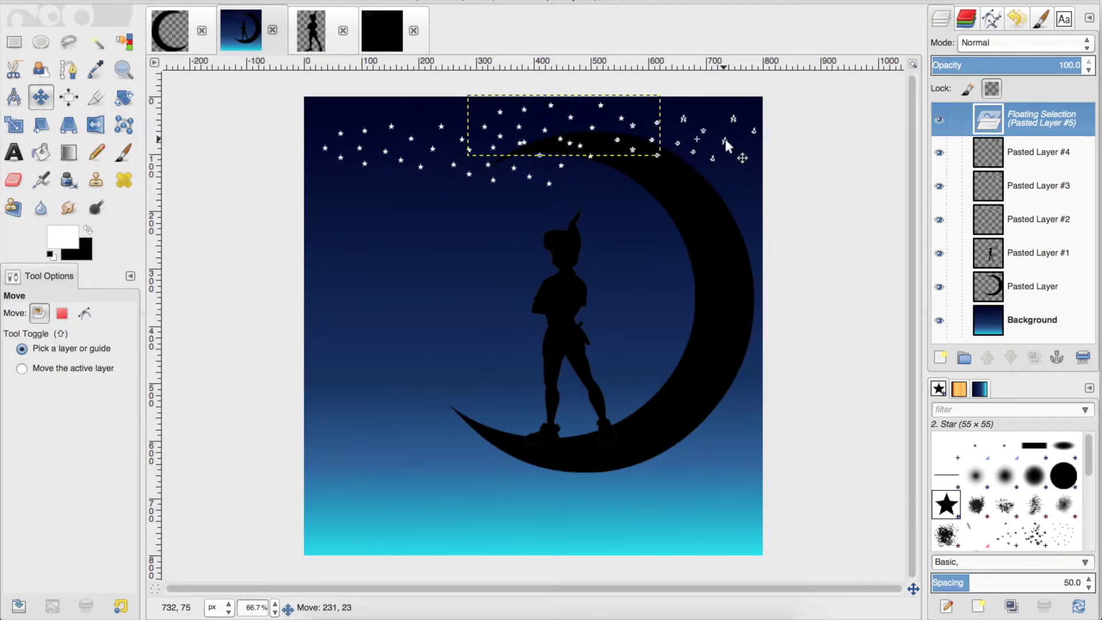
click(941, 359)
Step: Paste another small-star copy as a new layer and place it over the sky's upper-left corner
key(ctrl+v)
click(618, 144)
key(ctrl+z)
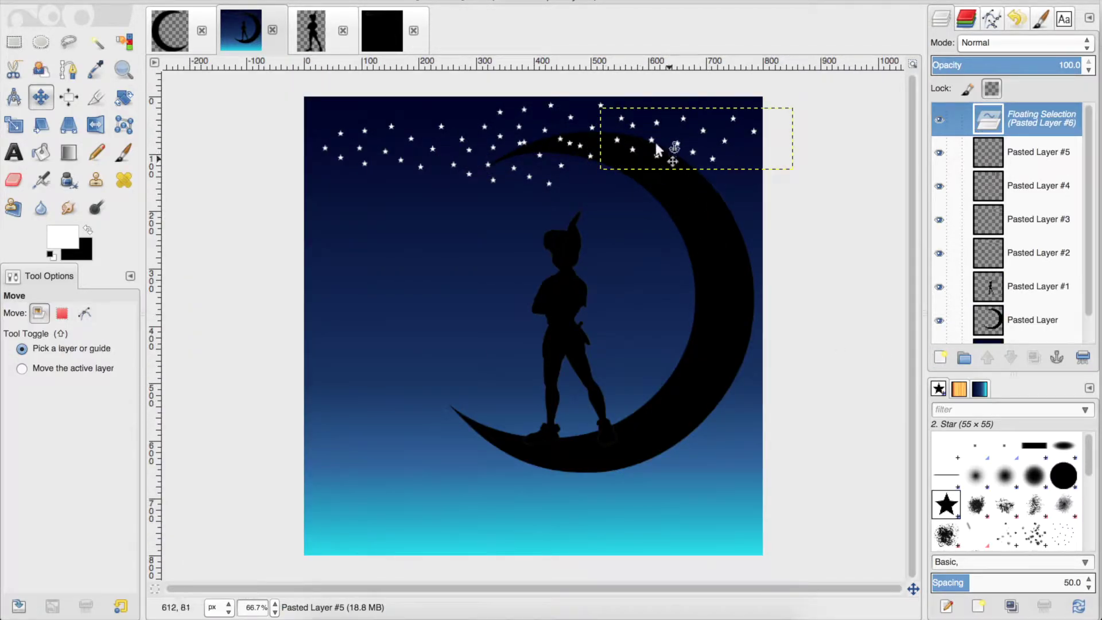
key(shift+ctrl+n)
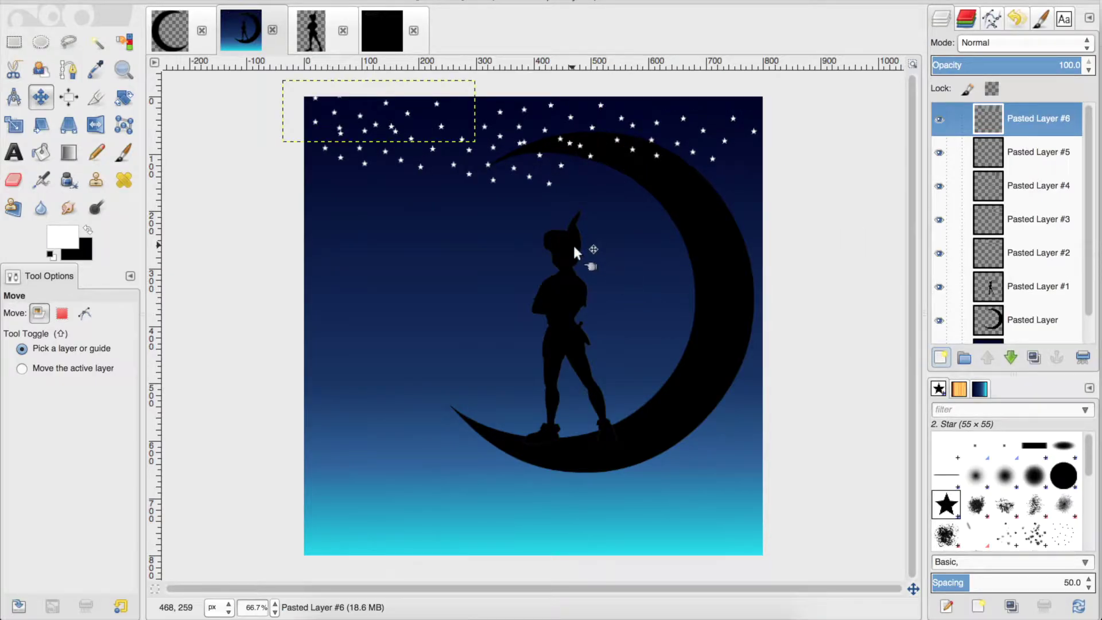
Step: Drop the selection in the black star image and erase the small stars on the cluster's right side
click(381, 17)
ctrl+scroll(427, 248, down, 2)
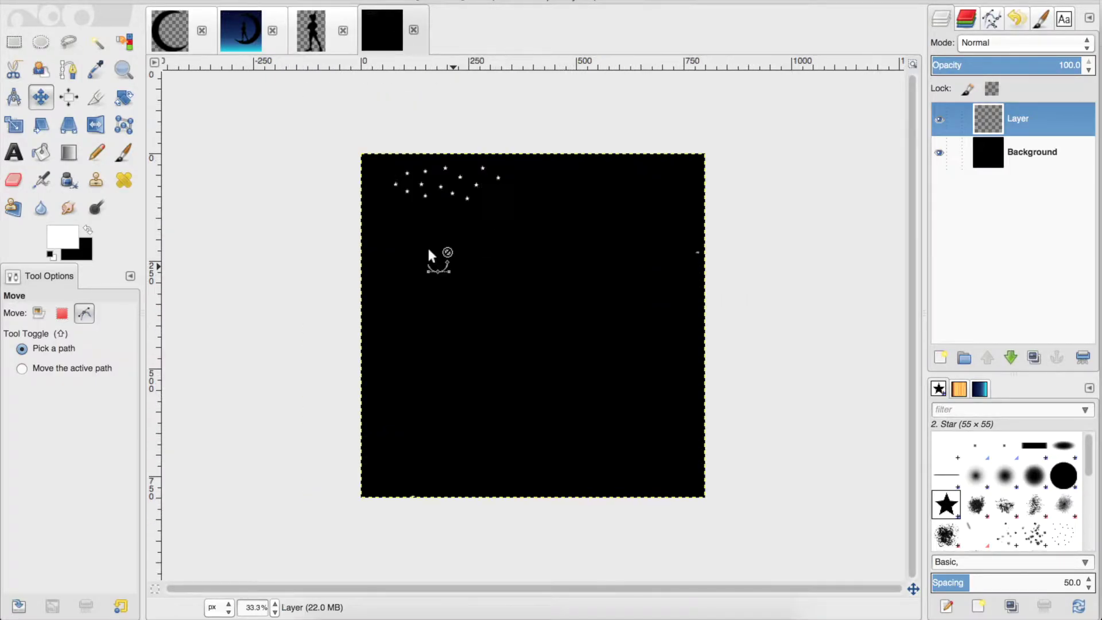
ctrl+scroll(427, 248, up, 4)
scroll(415, 206, down, 4)
scroll(414, 205, left, 2)
scroll(467, 359, up, 7)
key(ctrl+shift+a)
click(122, 155)
click(16, 183)
click(511, 355)
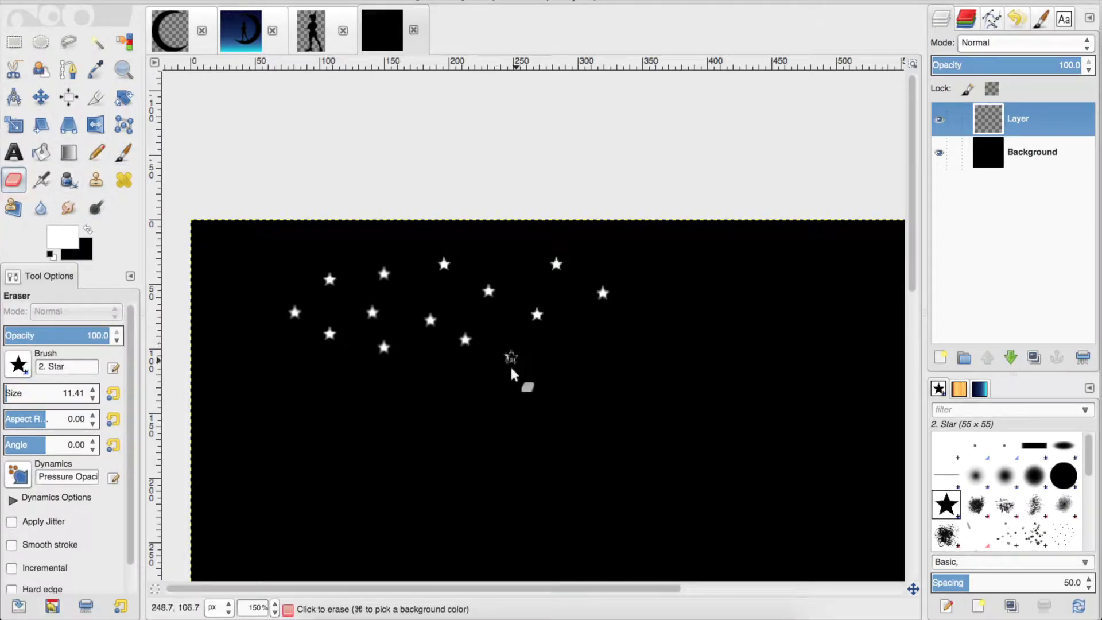
Step: Add larger white stars around the remaining small ones with the Paintbrush at star brush size 32.41
click(121, 153)
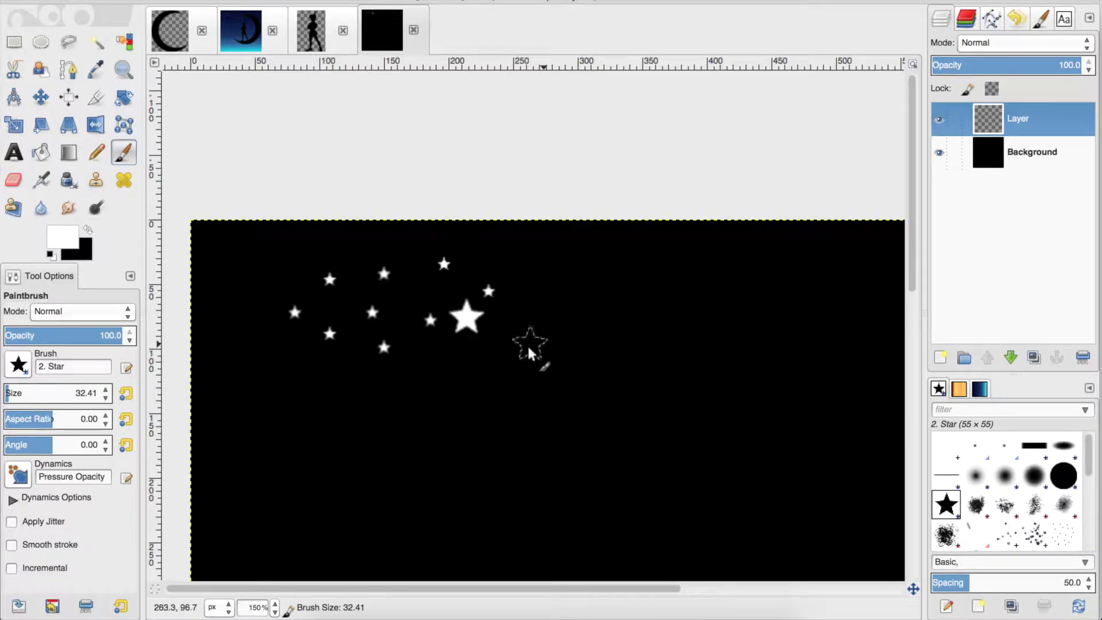
click(511, 380)
click(545, 334)
click(533, 278)
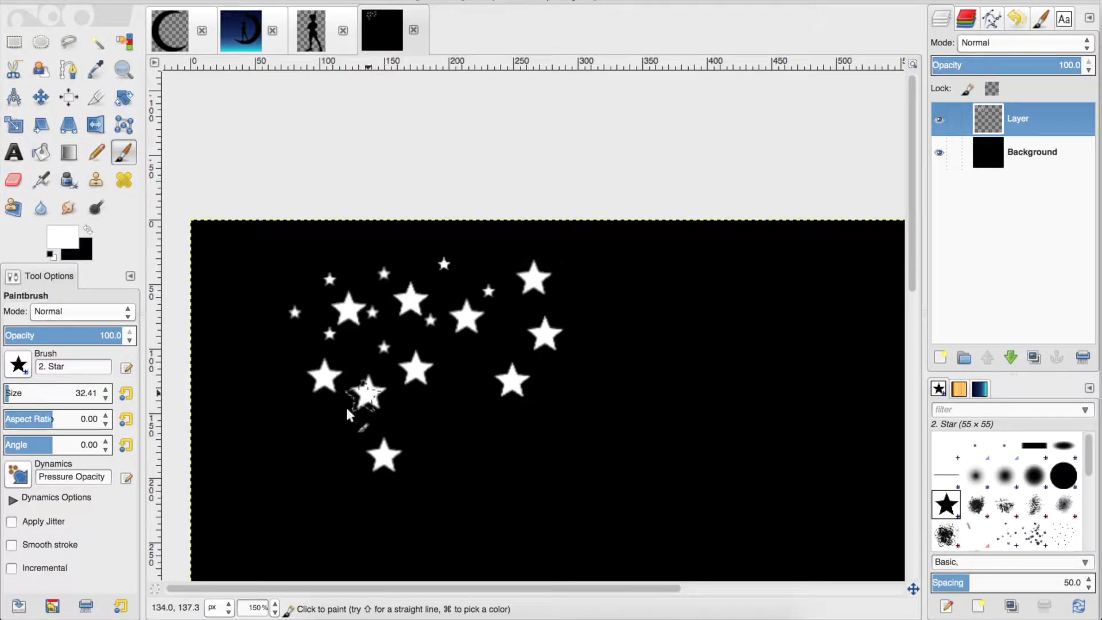
click(465, 381)
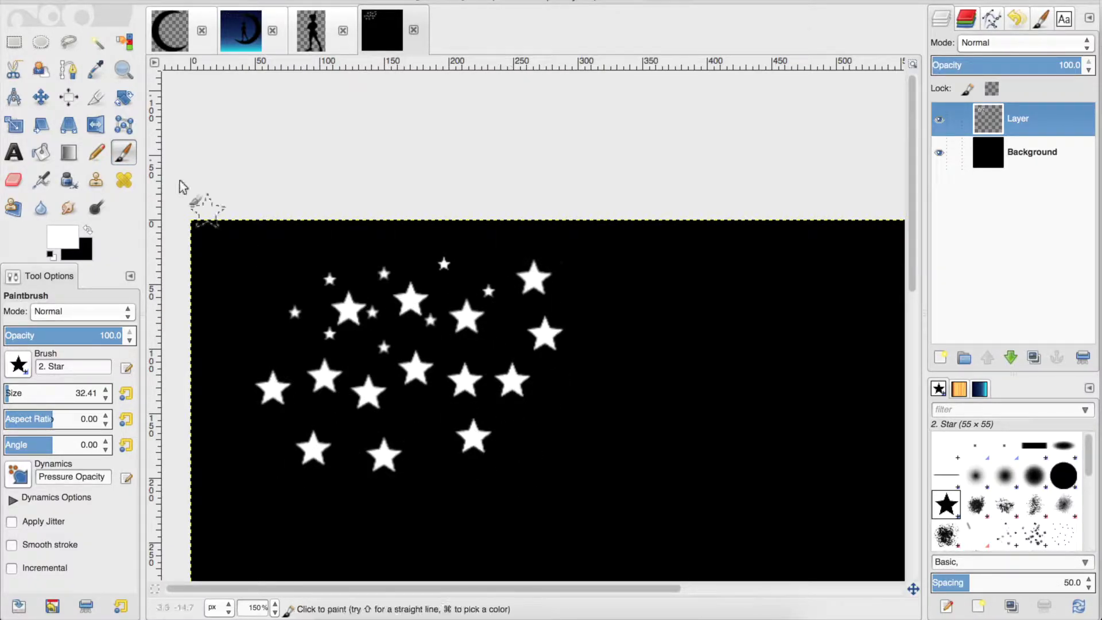
Step: Enclose the mixed-size star cluster in an elliptical selection and copy it
click(41, 42)
drag(220, 253, 635, 487)
drag(482, 276, 492, 245)
key(ctrl+c)
Step: Paste the mixed-size cluster into the Peter Pan image as a new layer and move it toward the right edge
click(243, 33)
key(ctrl+v)
key(m)
drag(393, 135, 797, 212)
click(942, 359)
Step: Paste three more mixed-size copies as new layers to extend the band of larger stars below the small ones
key(ctrl+v)
click(941, 357)
key(ctrl+v)
click(940, 357)
key(ctrl+v)
key(shift+ctrl+n)
Step: Paste three further mixed-size copies as new layers, forming a lower row of stars across the middle of the sky
key(ctrl+v)
drag(426, 265, 389, 302)
click(940, 357)
key(ctrl+v)
drag(416, 298, 651, 353)
click(940, 357)
key(ctrl+v)
key(shift+ctrl+n)
Step: Revert the black star image to its selected cluster of small stars and copy it for the Peter Pan image
click(375, 34)
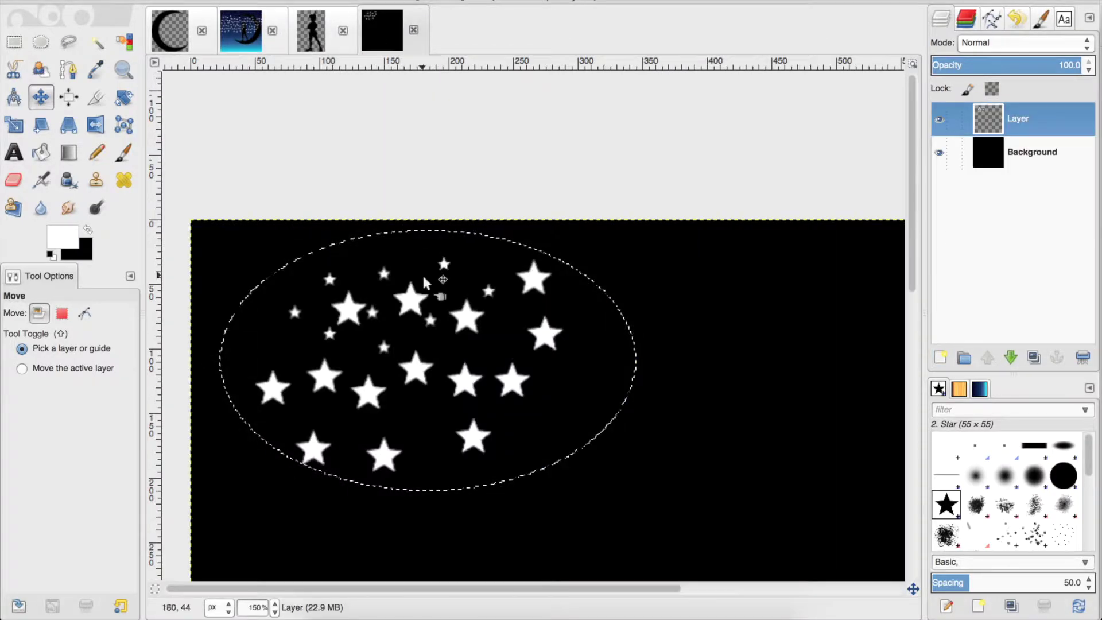
key(ctrl+z)
key(ctrl+z)
key(ctrl+z)
key(ctrl+z)
key(ctrl+z)
key(ctrl+z)
key(ctrl+z)
key(ctrl+z)
key(ctrl+z)
key(ctrl+z)
key(ctrl+z)
key(ctrl+z)
key(ctrl+z)
key(ctrl+y)
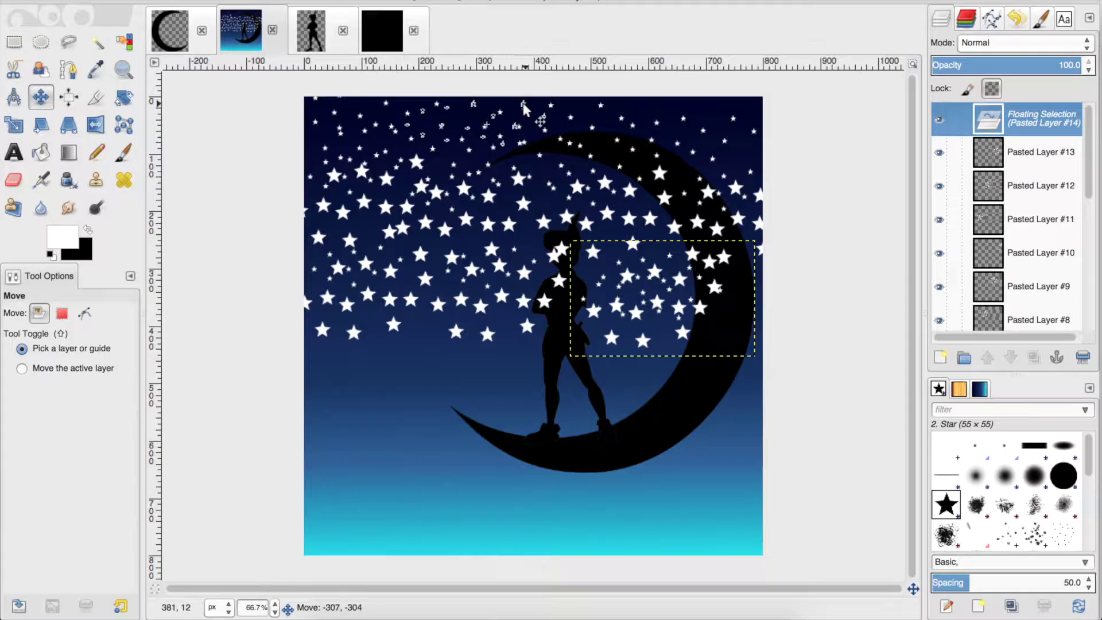
Step: Add three small-star copies as new layers to make the stars across the upper sky denser
key(shift+ctrl+n)
key(ctrl+v)
key(1)
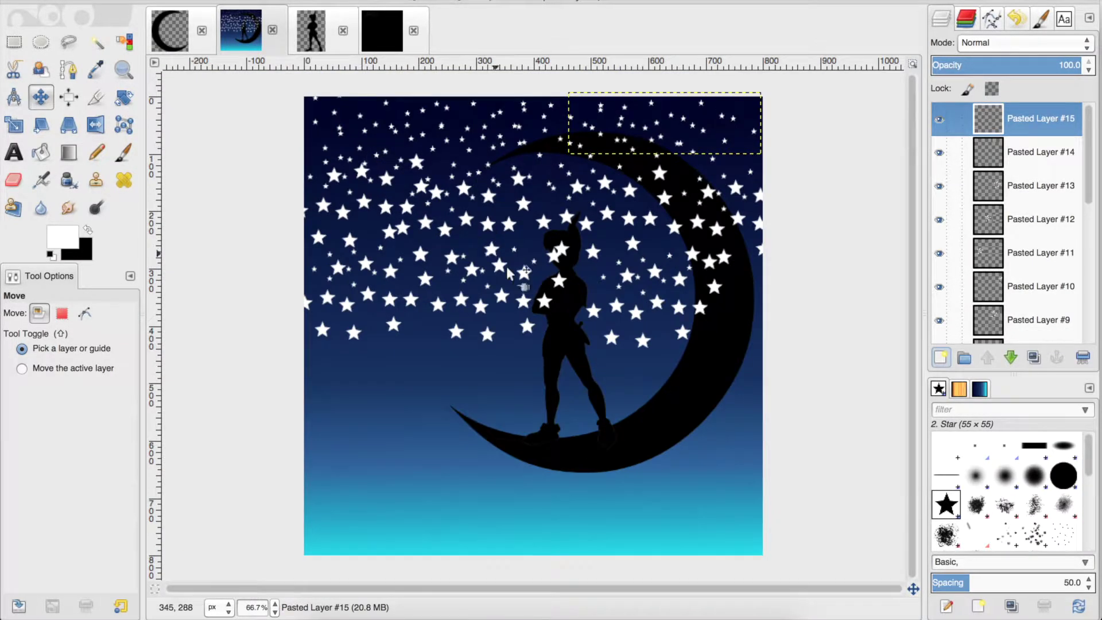
key(ctrl+v)
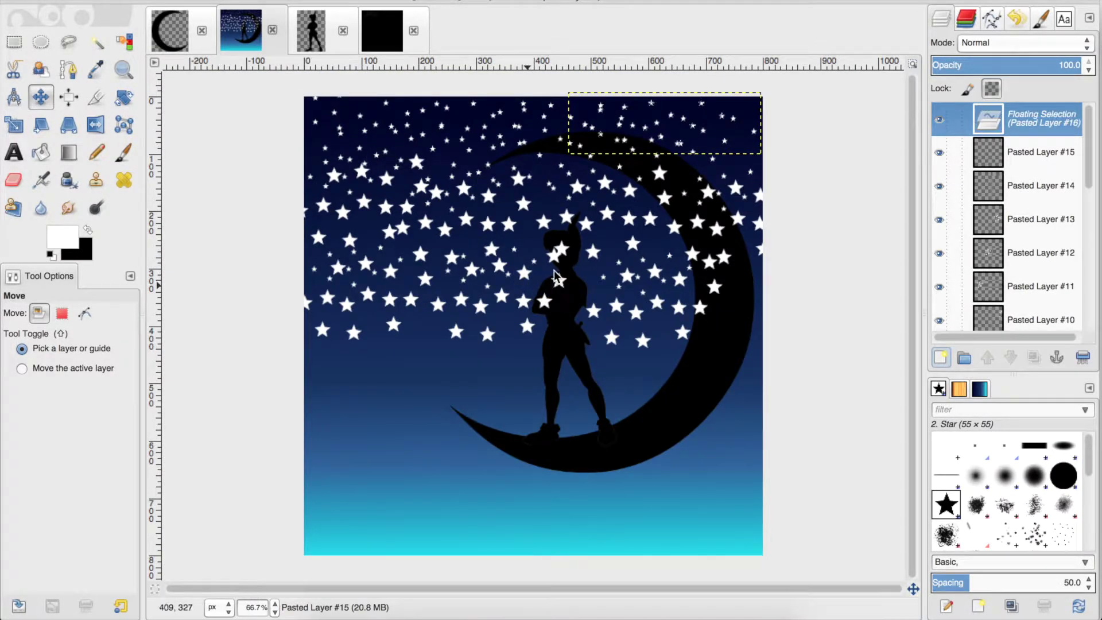
click(627, 109)
key(ctrl+v)
scroll(649, 140, up, 2)
drag(663, 144, 499, 420)
click(941, 357)
key(minus)
key(minus)
Step: Paste three small-star copies as new layers among the larger stars, from the left side down to the figure's legs
key(ctrl+v)
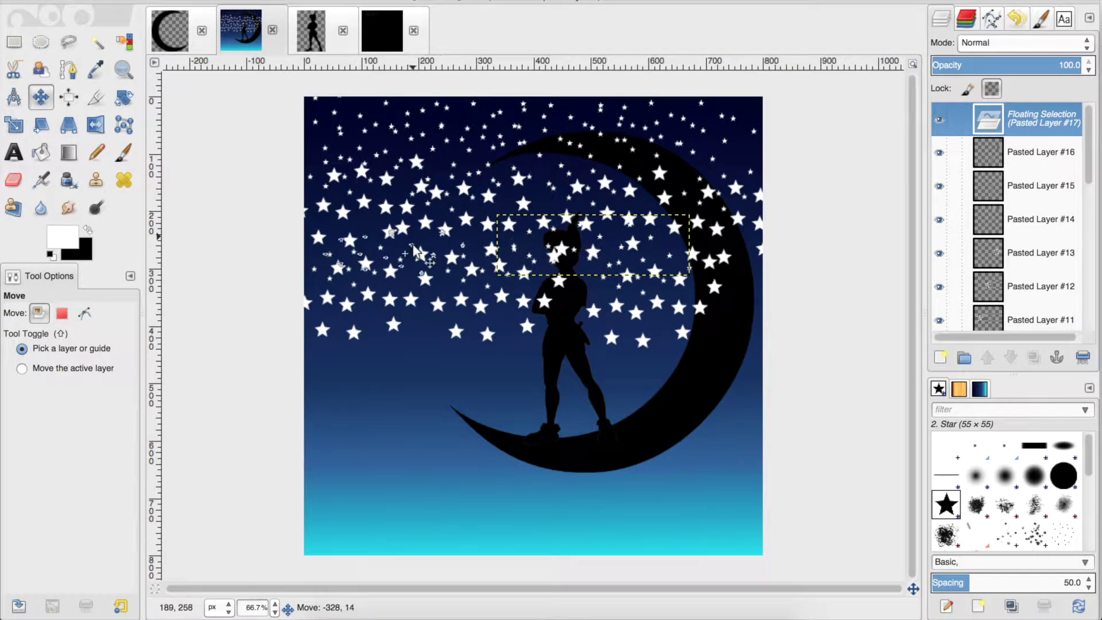
click(941, 357)
key(ctrl+v)
drag(423, 253, 501, 297)
click(940, 357)
key(ctrl+v)
drag(495, 335, 655, 375)
click(940, 357)
key(ctrl+v)
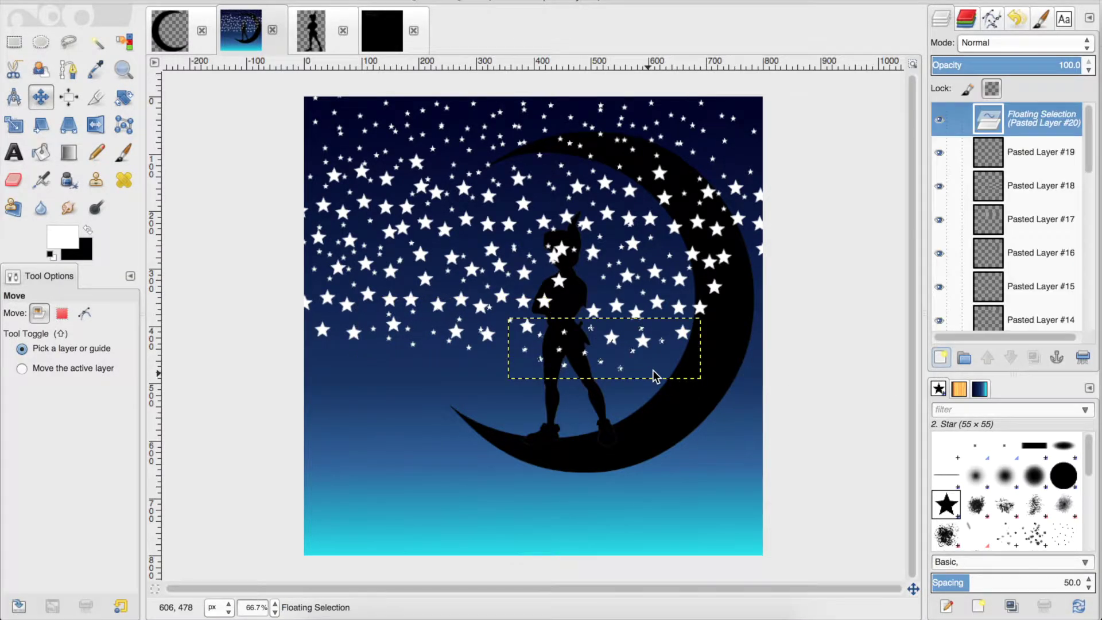
click(652, 318)
key(ctrl+z)
click(710, 354)
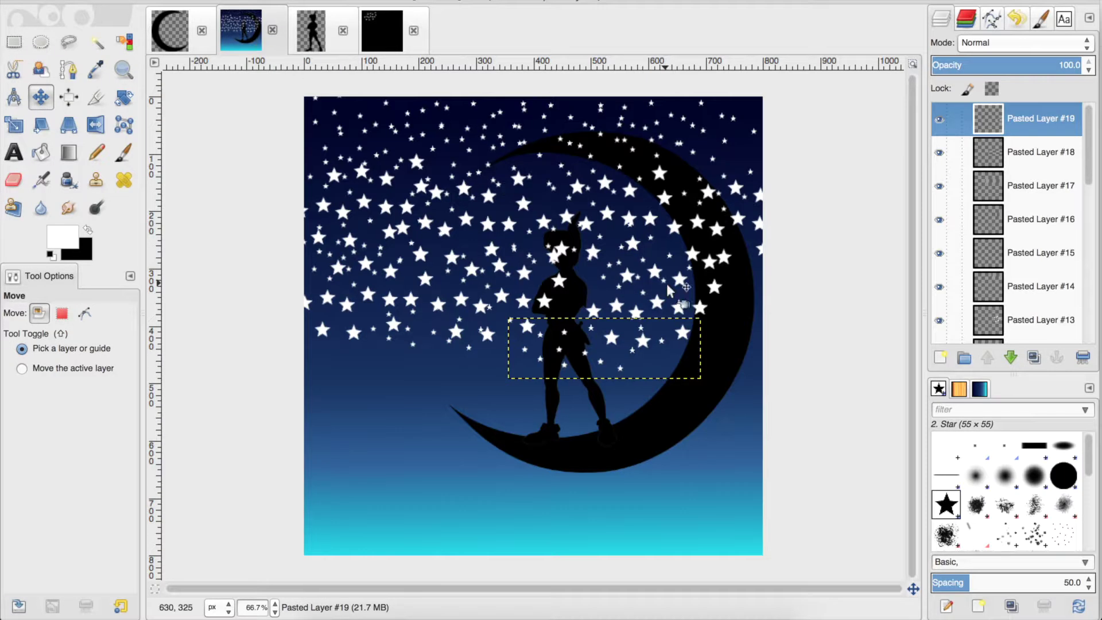
key(ctrl+v)
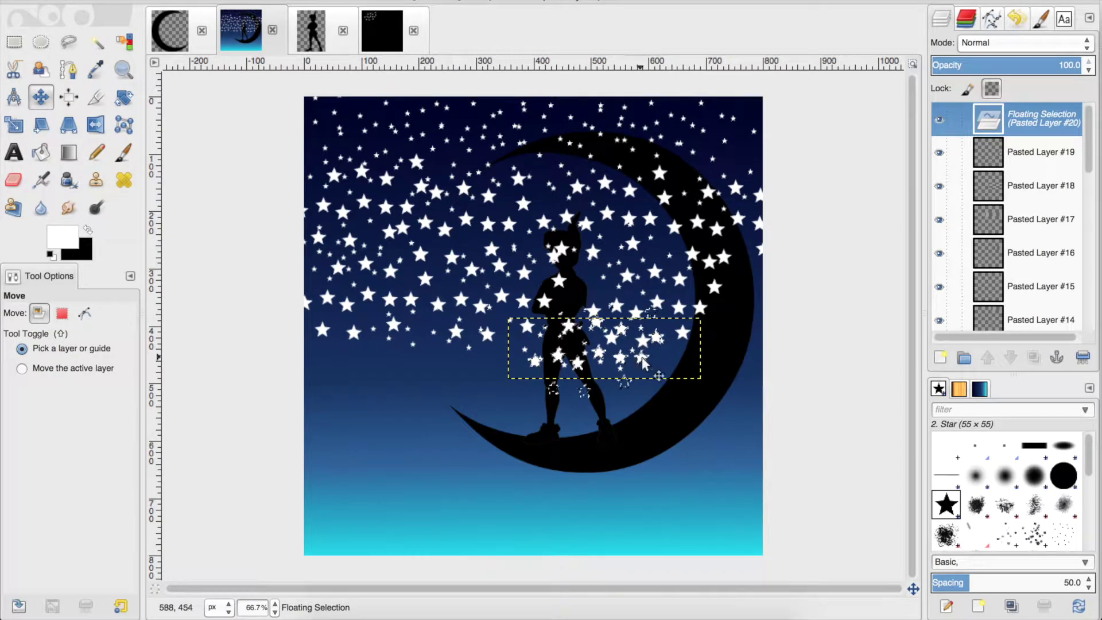
click(933, 359)
key(ctrl+v)
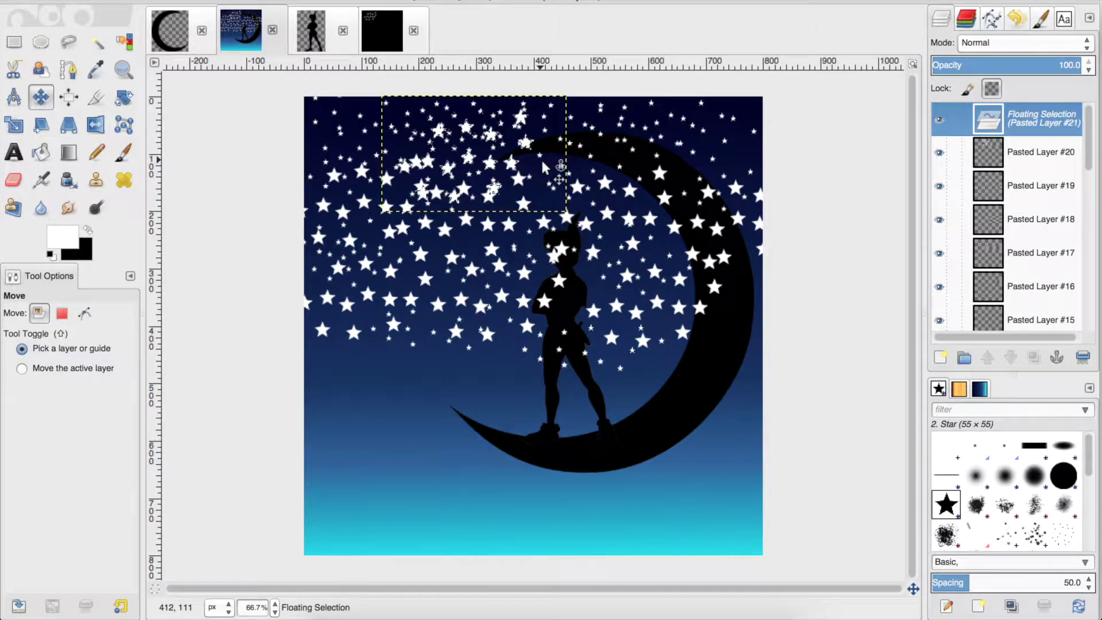
drag(515, 163, 652, 151)
click(939, 358)
key(ctrl+z)
key(ctrl+z)
drag(510, 164, 315, 126)
key(shift+ctrl+n)
key(ctrl+v)
click(450, 143)
key(ctrl+z)
drag(402, 133, 807, 131)
click(940, 358)
key(ctrl+z)
key(ctrl+z)
key(ctrl+z)
key(ctrl+z)
key(ctrl+z)
key(ctrl+z)
key(ctrl+z)
click(940, 357)
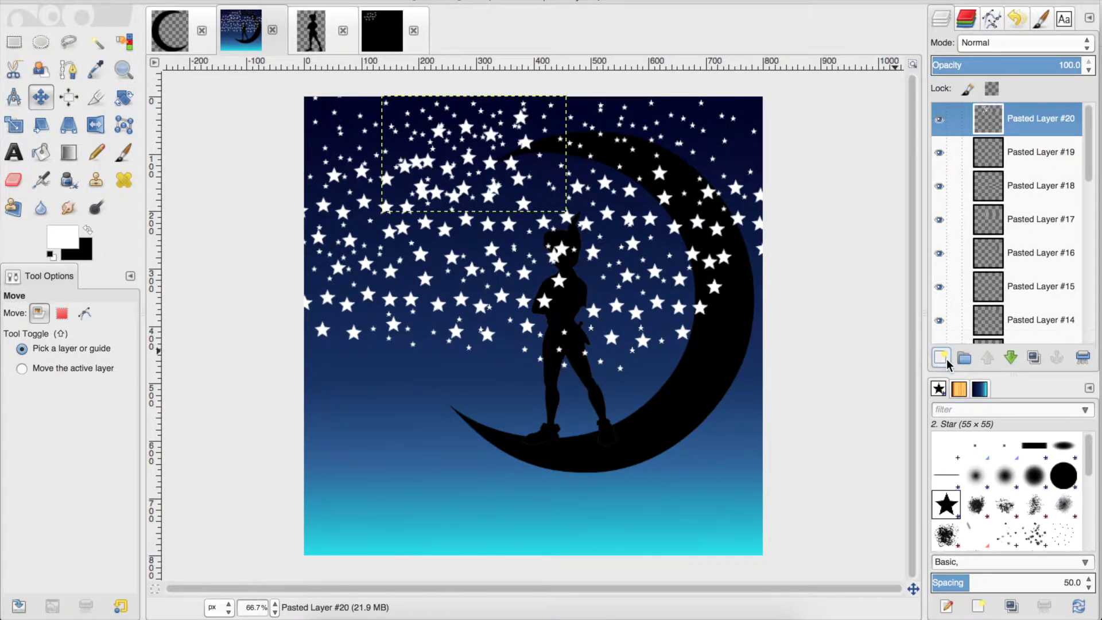
click(1082, 357)
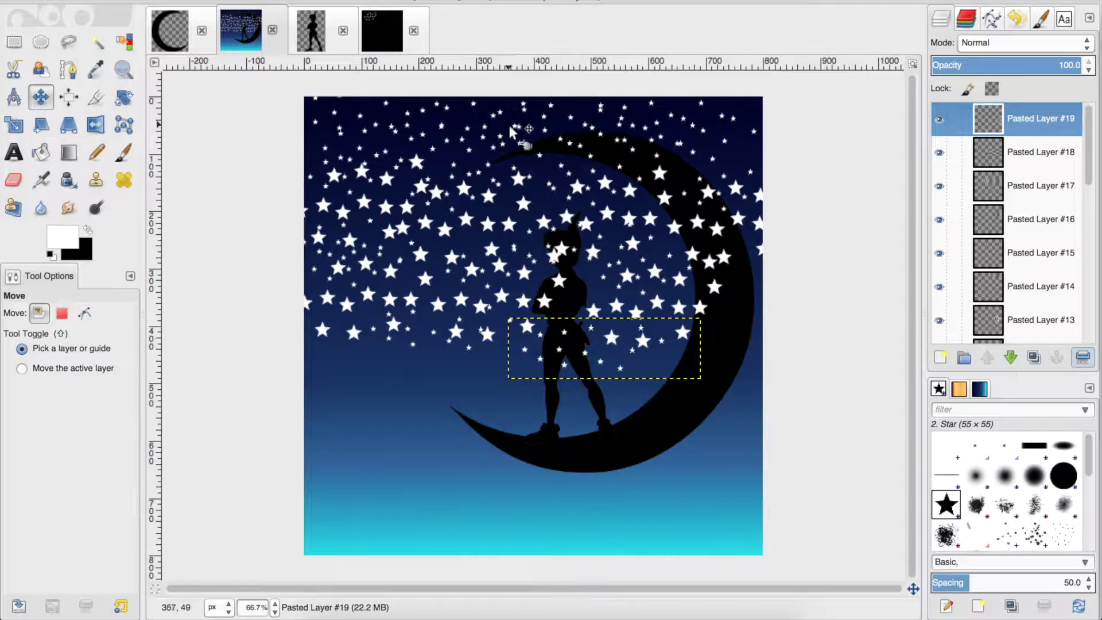
Step: Paste three mixed-size star copies as new layers, spread side by side along the upper edge of the sky
key(ctrl+z)
drag(567, 354, 329, 108)
click(940, 357)
key(ctrl+v)
drag(409, 120, 764, 144)
click(940, 357)
key(ctrl+v)
click(940, 357)
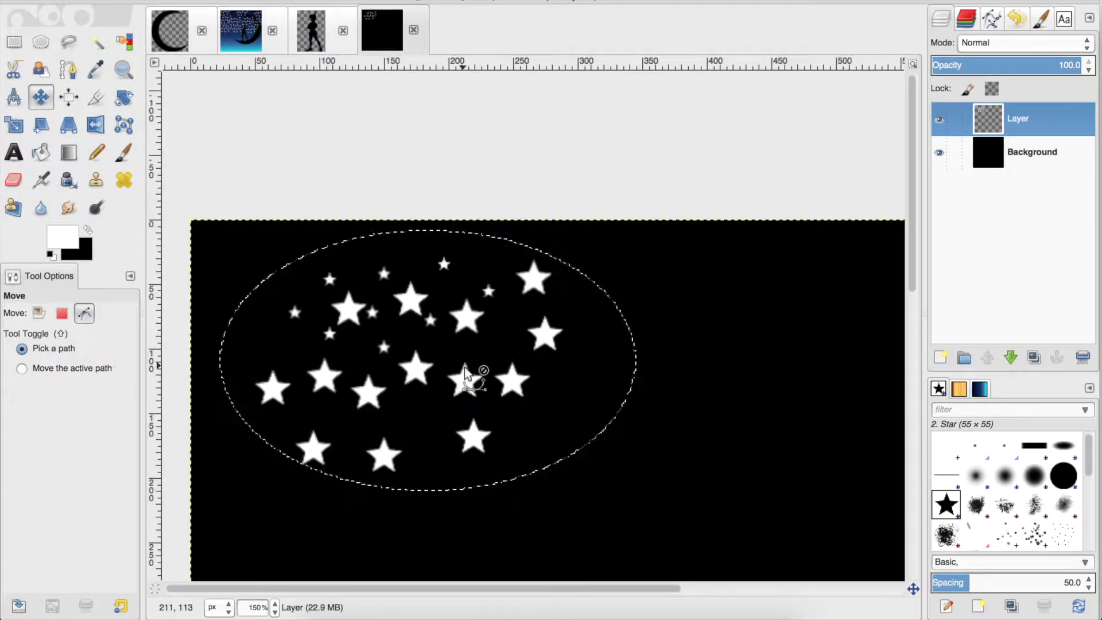
Step: Clear the selection in the black star image and paint larger stars around the cluster with the Paintbrush's star brush at size 52.41
key(ctrl+shift+a)
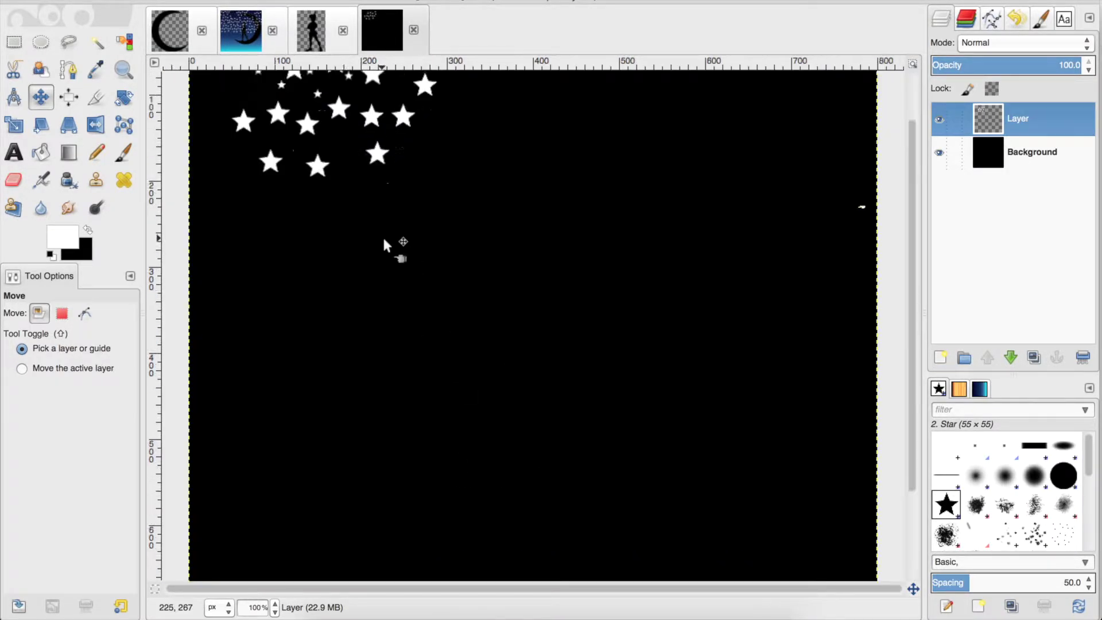
key(p)
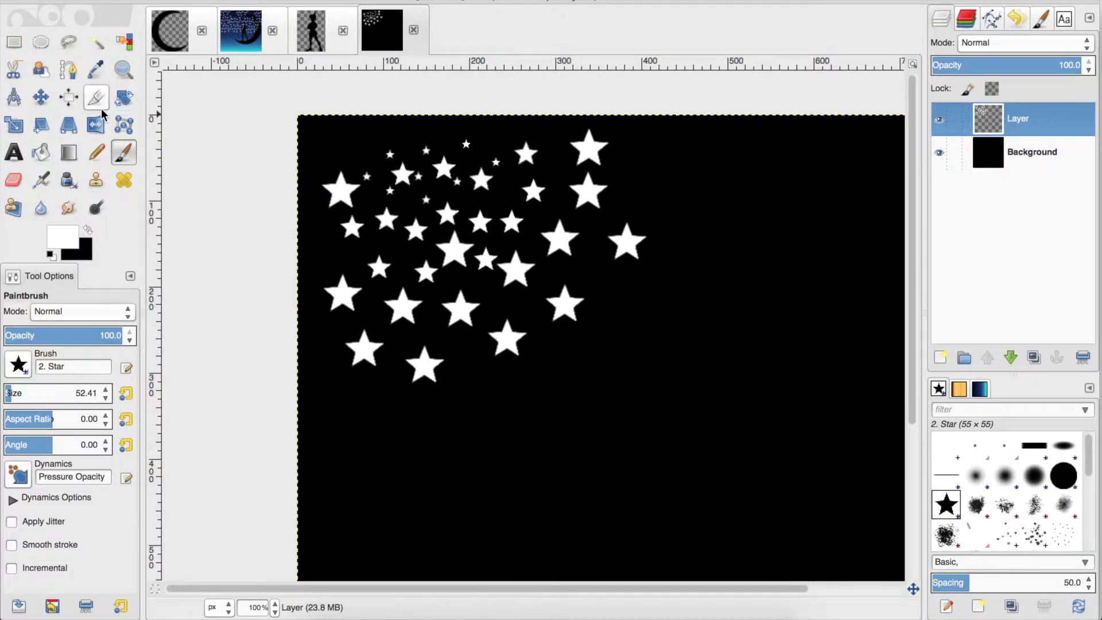
key(e)
drag(305, 135, 636, 413)
key(ctrl+c)
key(alt+2)
key(ctrl+v)
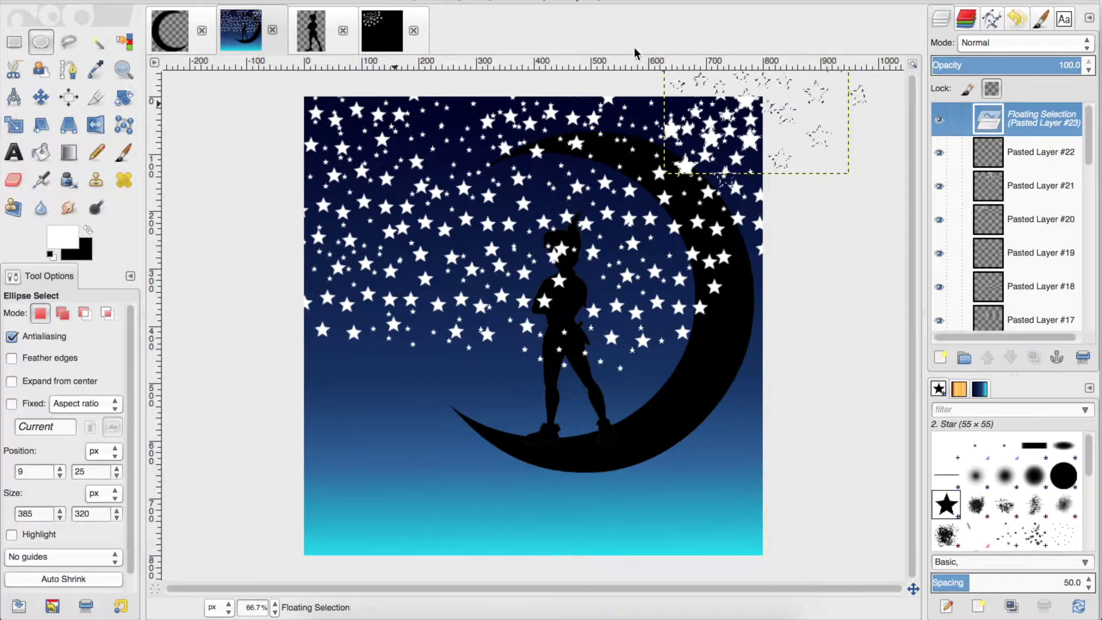
key(m)
drag(712, 144, 334, 432)
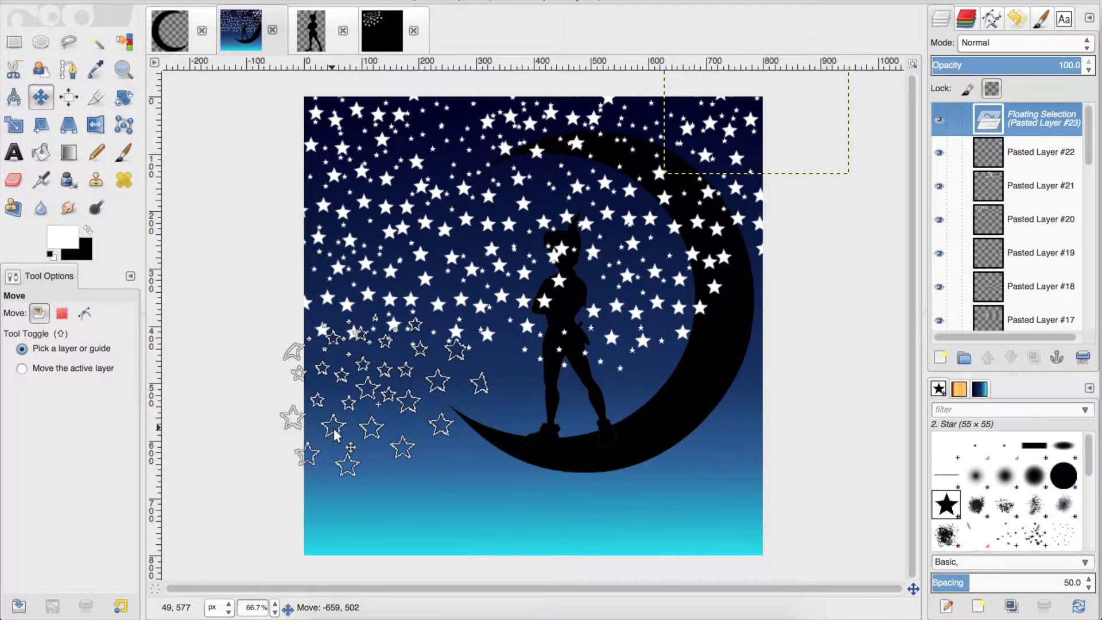
key(ctrl+z)
key(ctrl+z)
Step: Select the whole enlarged star cluster with an ellipse about 452 × 359 px and copy it for the Peter Pan image
click(382, 30)
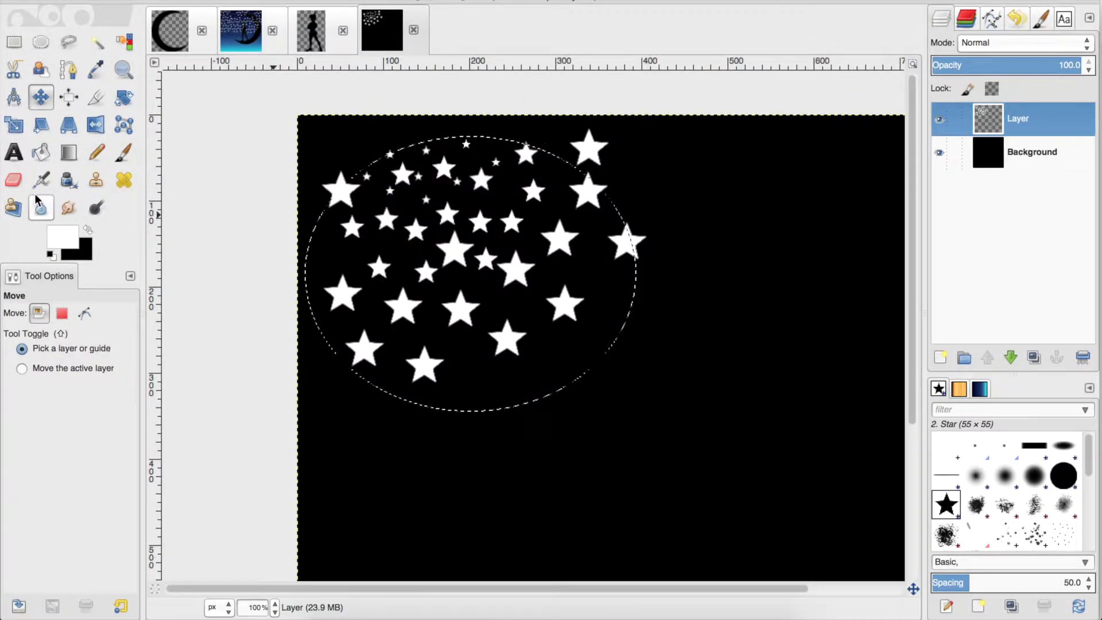
click(40, 42)
drag(305, 136, 678, 411)
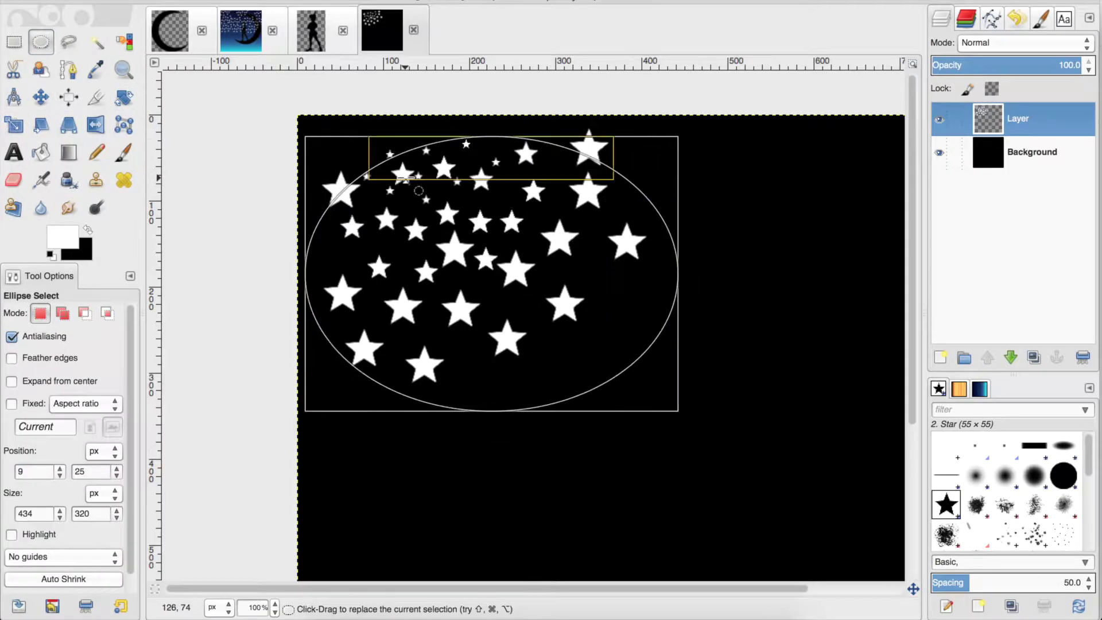
key(ctrl+c)
click(241, 30)
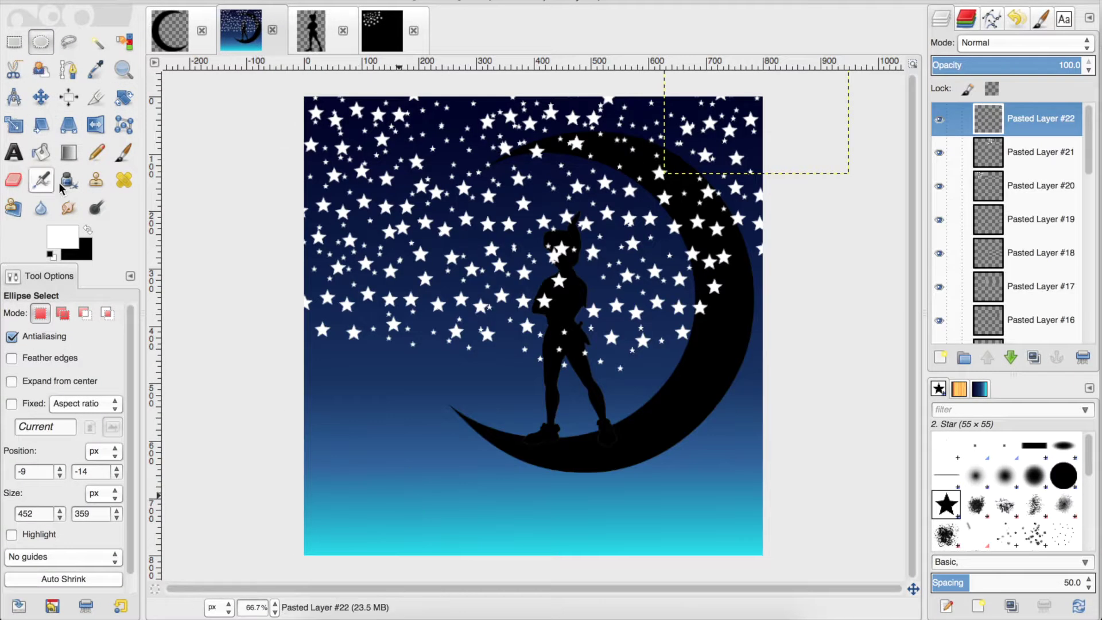
Step: Paste two copies of the enlarged cluster as new layers, one in the lower-left sky and one across the moon's lower curve
key(m)
key(ctrl+v)
drag(703, 149, 402, 422)
click(945, 360)
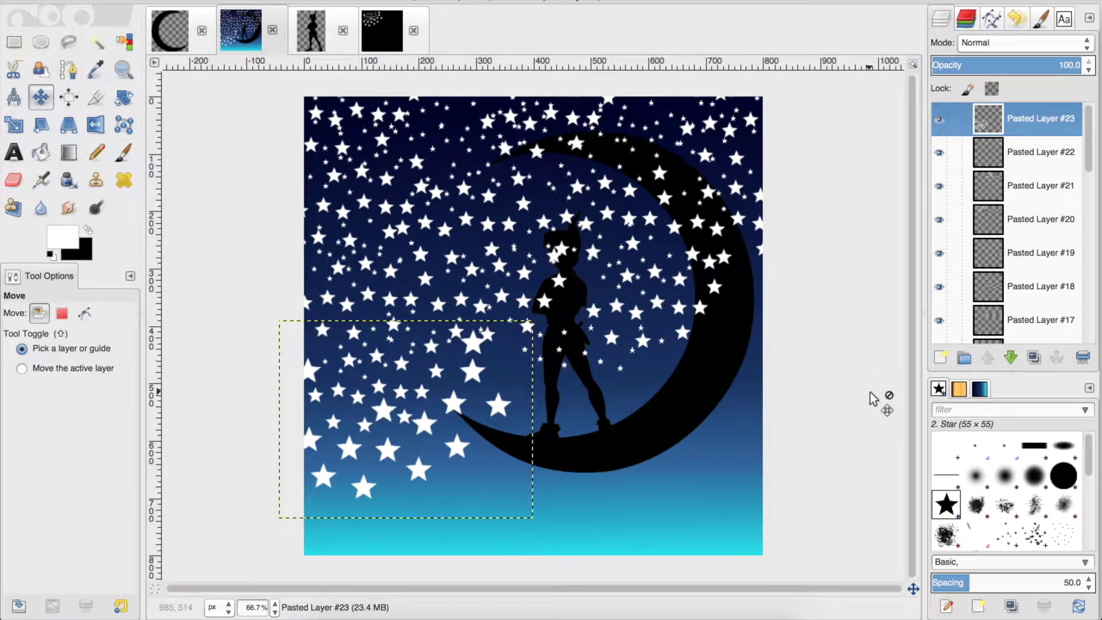
key(ctrl+v)
mouse_move(518, 406)
mouse_down()
mouse_move(715, 405)
mouse_move(697, 387)
mouse_up()
key(shift+ctrl+n)
Step: Erase overlapping stars around the figure's legs and the moon's lower tip using the hard round brush at size 52.41
scroll(586, 437, down, 2)
scroll(585, 437, up, 4)
click(1063, 474)
click(13, 180)
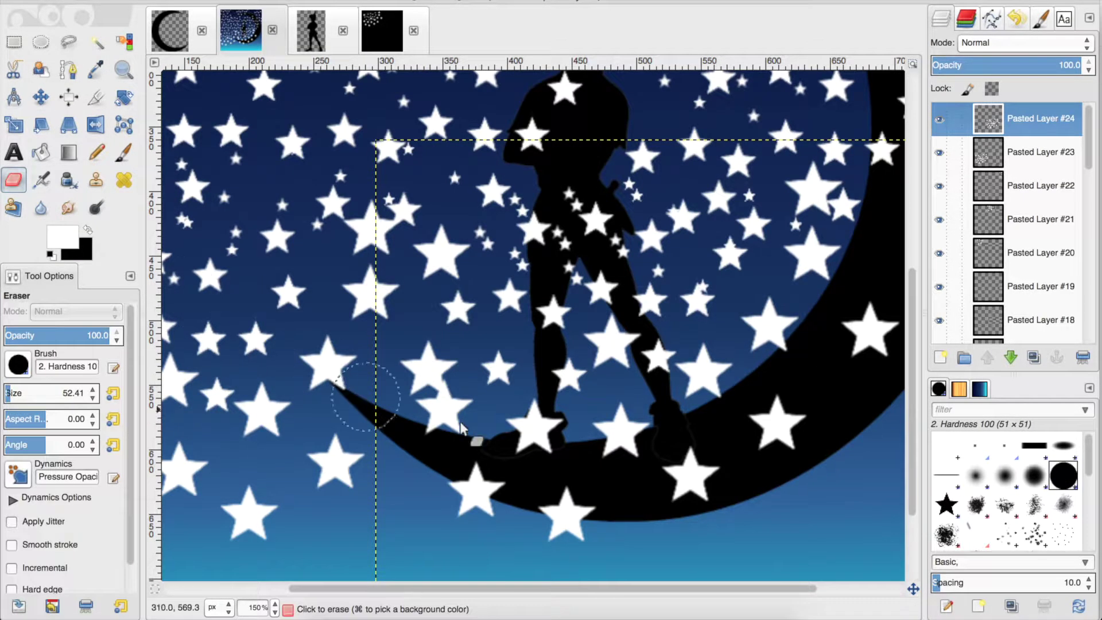
click(444, 410)
drag(720, 200, 600, 225)
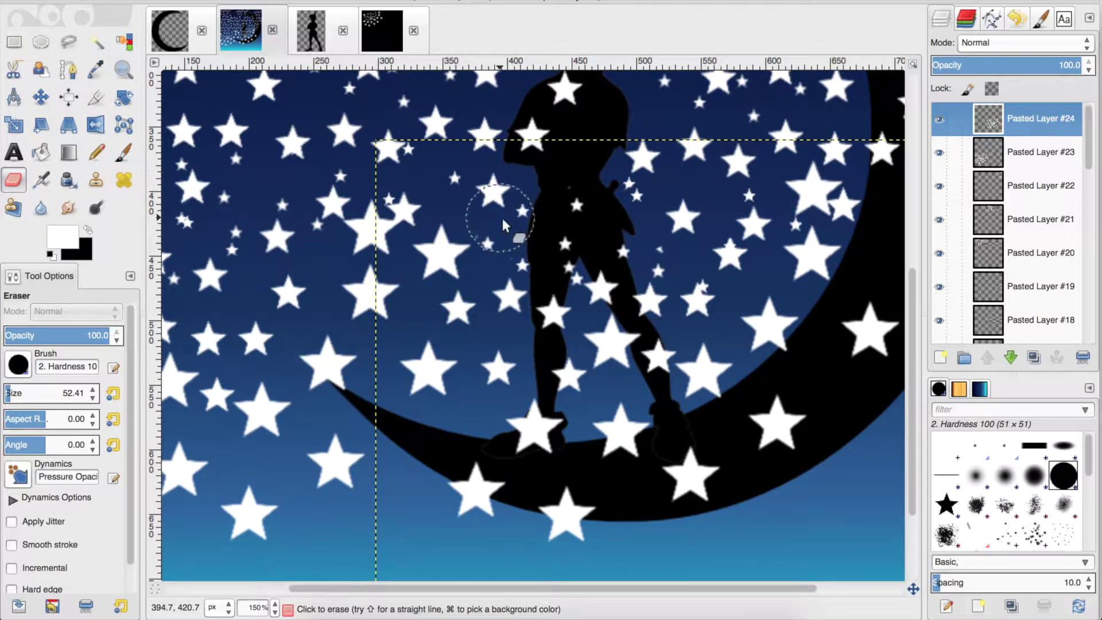
scroll(502, 224, down, 1)
scroll(488, 321, up, 2)
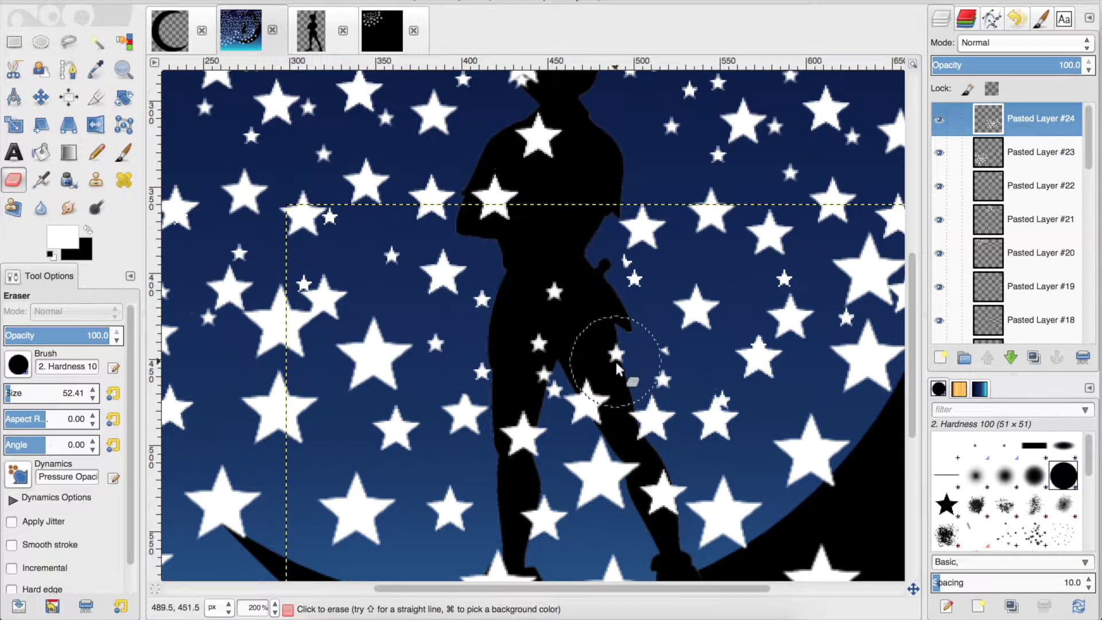
scroll(617, 367, down, 2)
scroll(557, 321, down, 1)
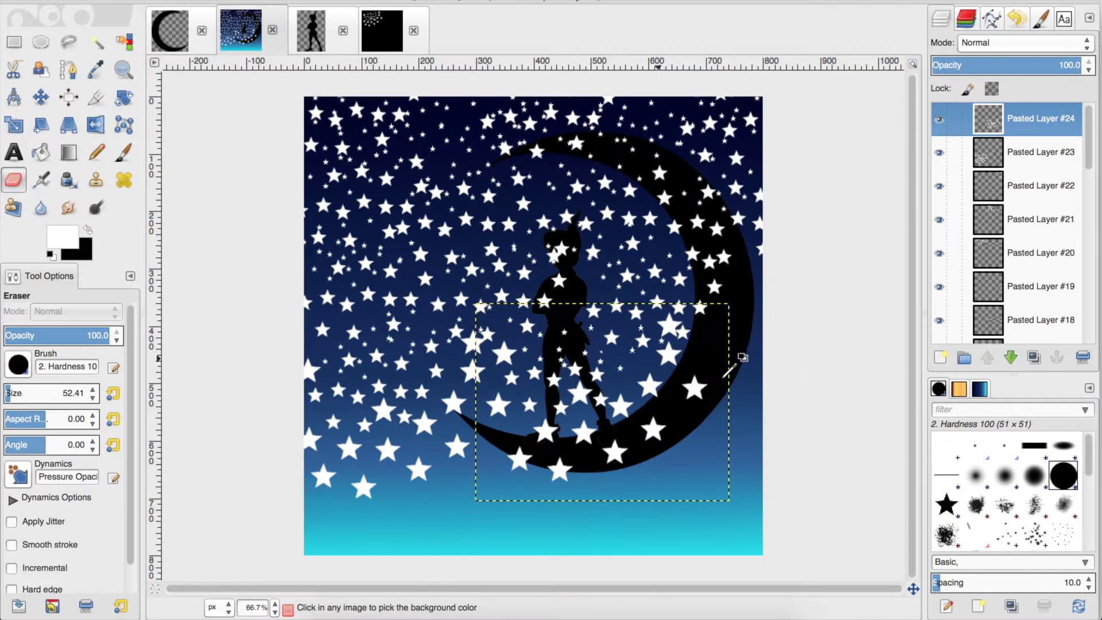
Step: Paste two more enlarged clusters as new layers, one in the sky's lower-right corner and one below the moon's lower tip
key(super+v)
key(m)
drag(658, 395, 547, 491)
click(940, 357)
key(super+v)
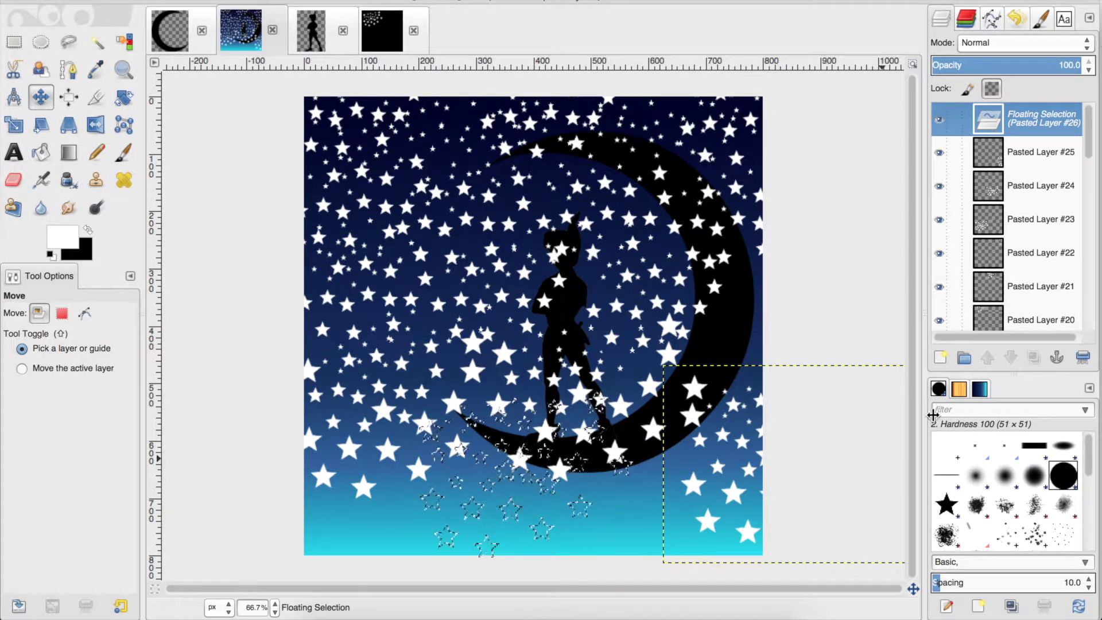
key(shift+super+n)
Step: Erase the overlapping stars of the newest copy around the moon's lower tip
key(shift+e)
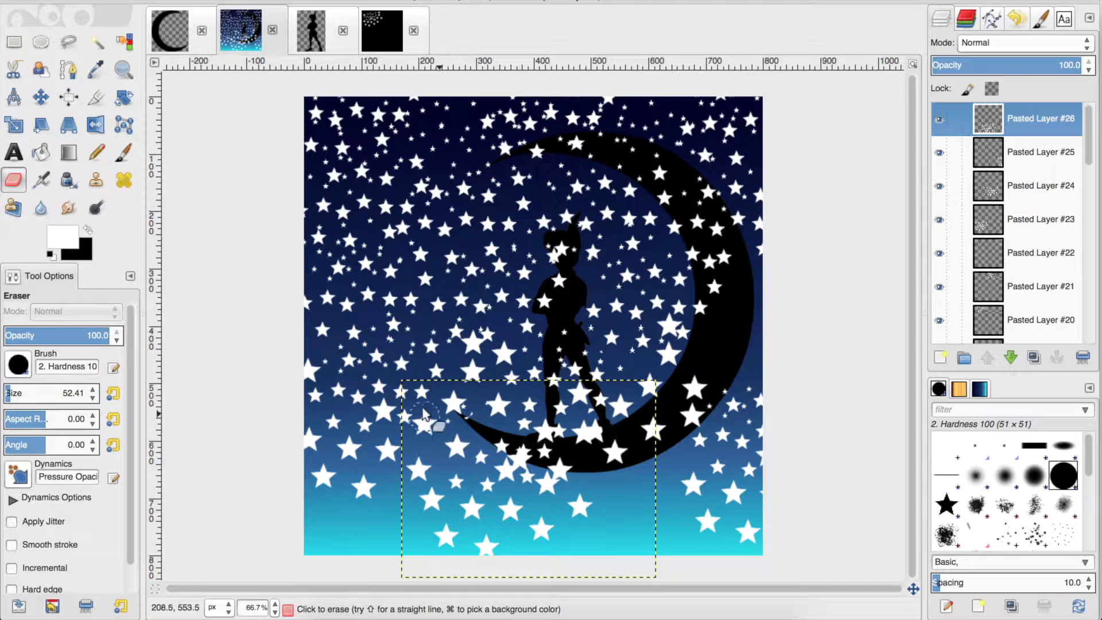
drag(463, 450, 485, 470)
key(super+z)
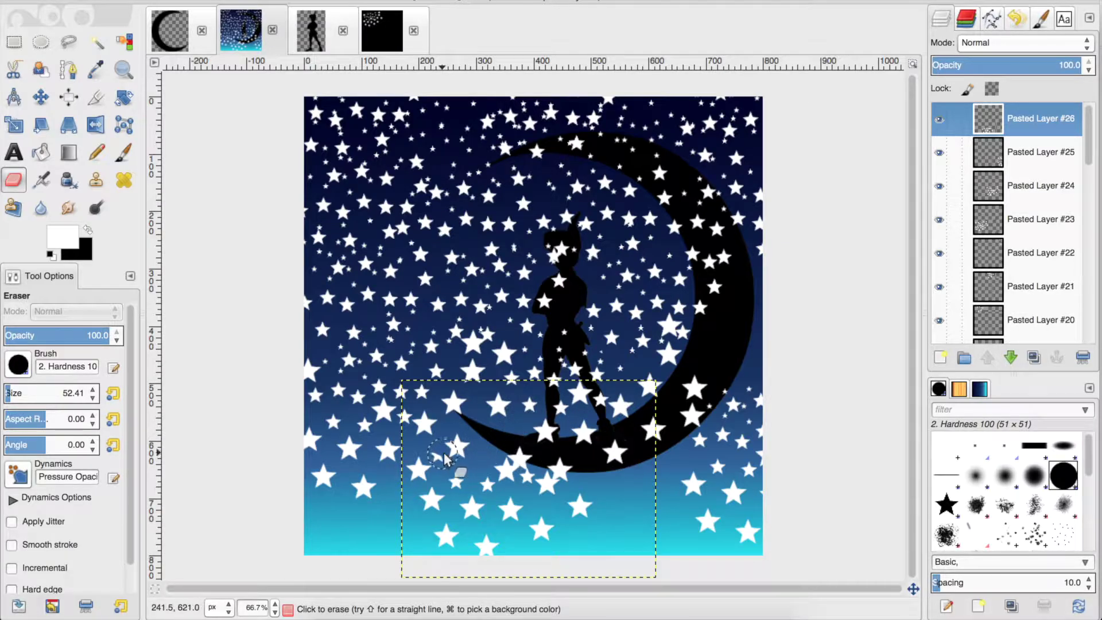
Step: Paste another star copy as a new layer and place it below the right half of the moon
key(ctrl+c)
key(ctrl+v)
click(40, 97)
drag(528, 508, 691, 496)
click(940, 357)
Step: Erase overlapping stars from the new lower-right layer with the Eraser at size 65.41 and shift the layer slightly to the right
key(shift+e)
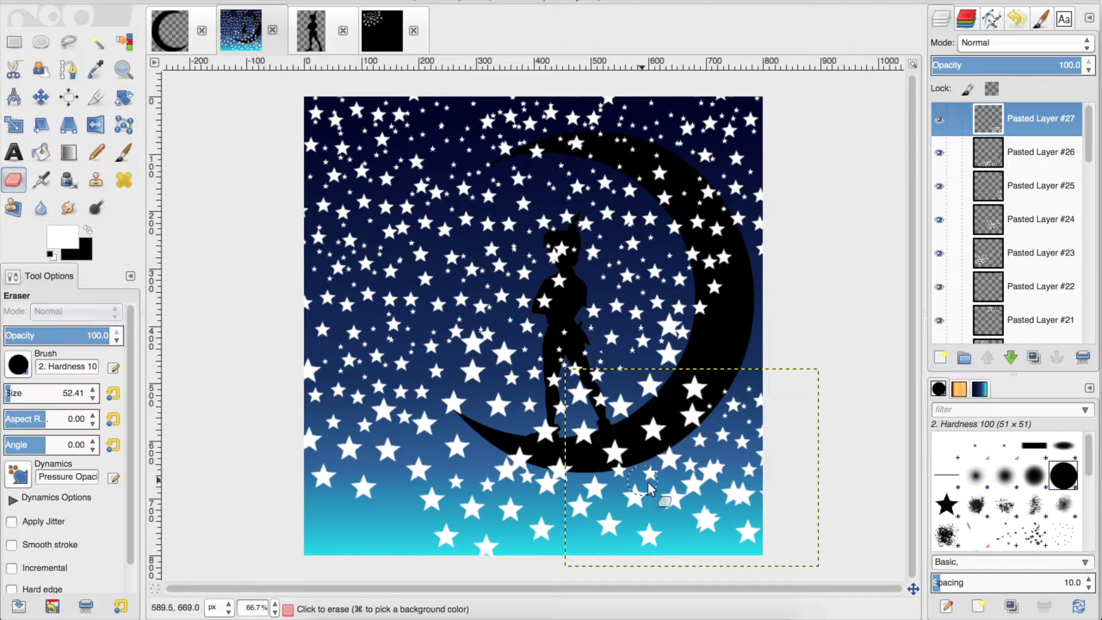
key(1)
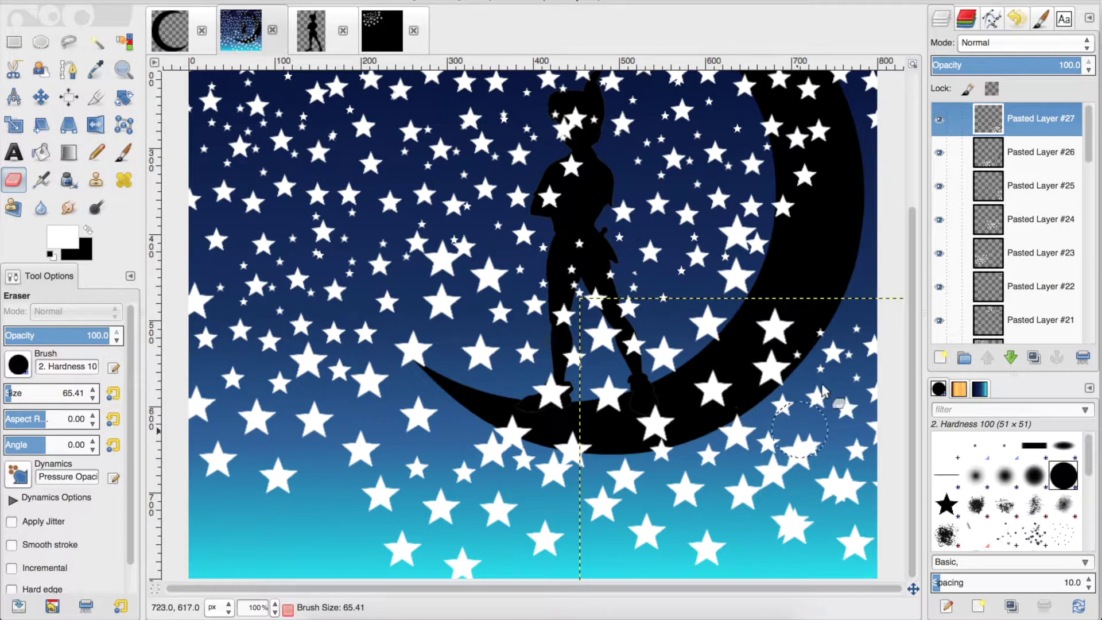
drag(796, 435, 646, 379)
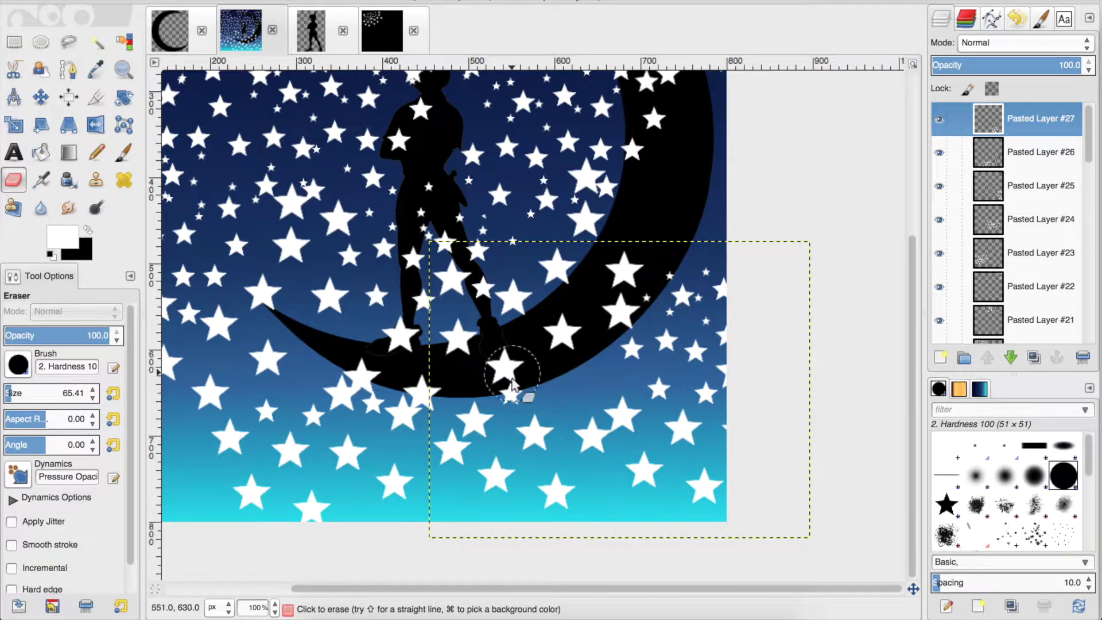
key(super+z)
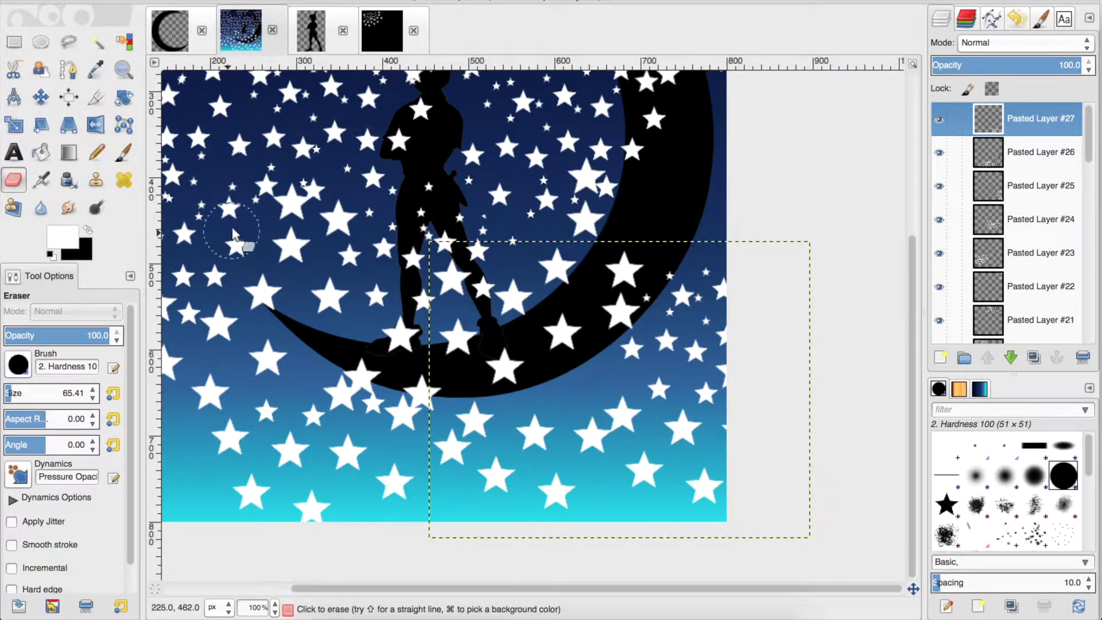
key(m)
mouse_move(592, 439)
mouse_down()
mouse_move(619, 409)
mouse_move(610, 440)
mouse_move(648, 447)
mouse_up()
scroll(636, 400, down, 1)
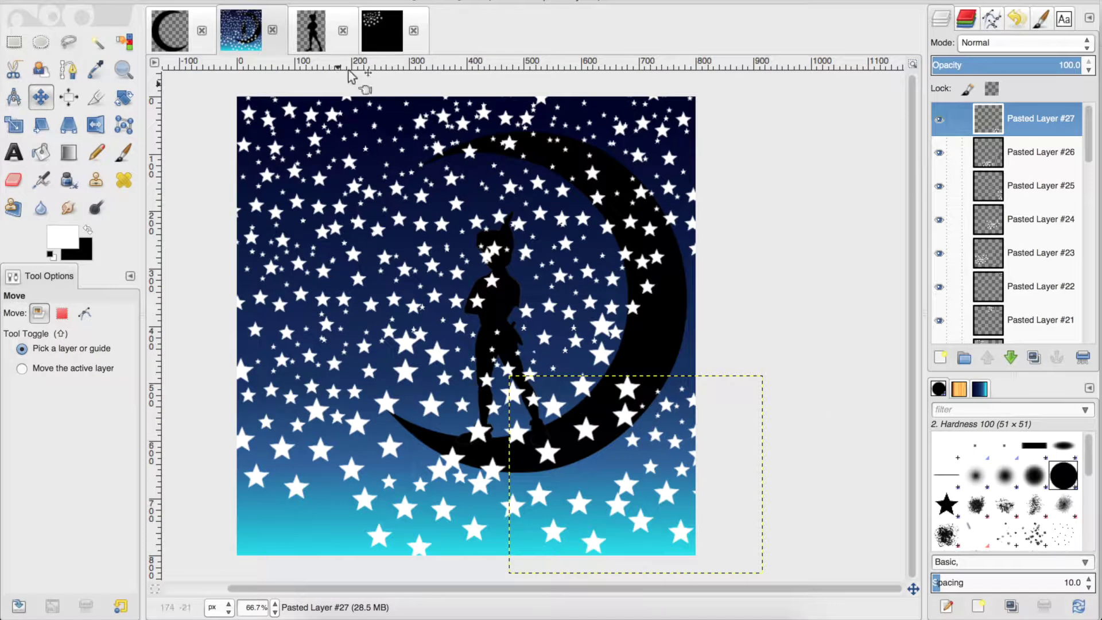
Step: Copy the star cluster again from the black star image and paste it as a new layer over the sky's lower-right area
click(381, 30)
key(ctrl+v)
key(ctrl+z)
key(ctrl+c)
click(244, 30)
key(ctrl+v)
click(940, 358)
Step: Erase overlapping stars from the new copy beneath the moon and toward the lower-right corner of the sky
click(14, 180)
scroll(516, 485, up, 2)
click(565, 361)
drag(838, 290, 658, 367)
scroll(725, 372, right, 5)
scroll(724, 372, down, 2)
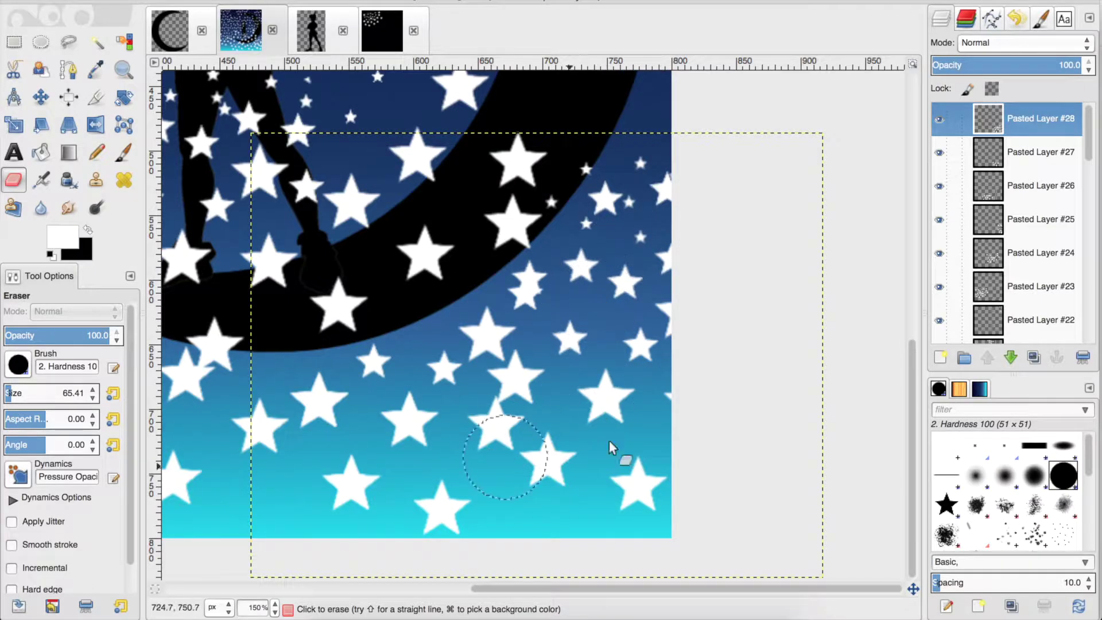
Step: Paste one more star copy as a new layer and reposition star layers to fill the lower-left corner of the sky
key(minus)
key(minus)
key(super+v)
click(940, 357)
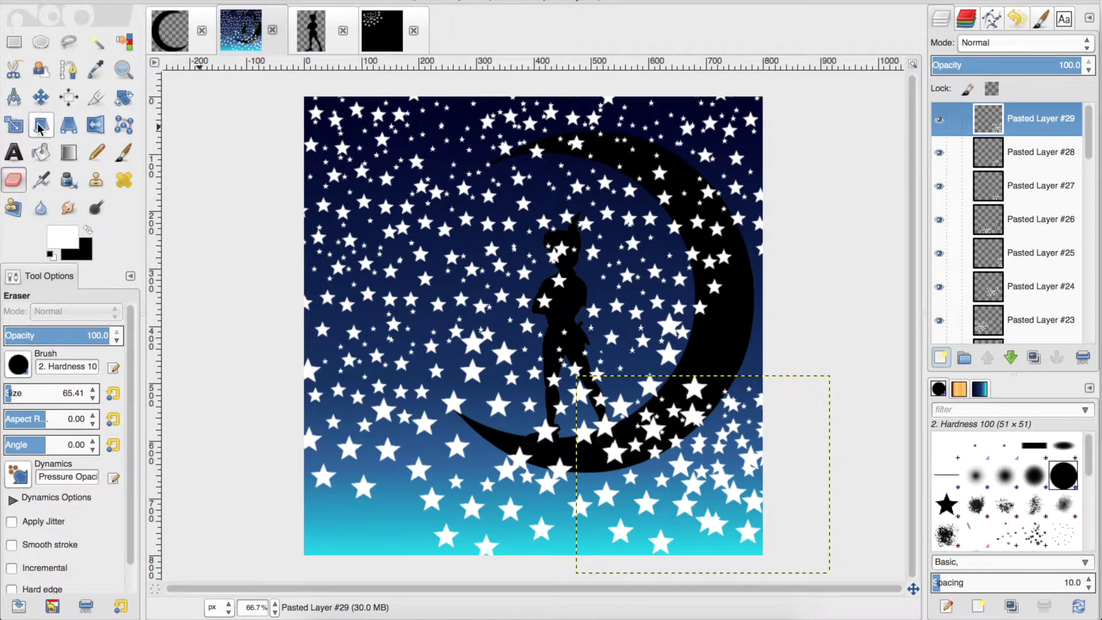
click(40, 97)
drag(561, 521, 259, 592)
click(509, 525)
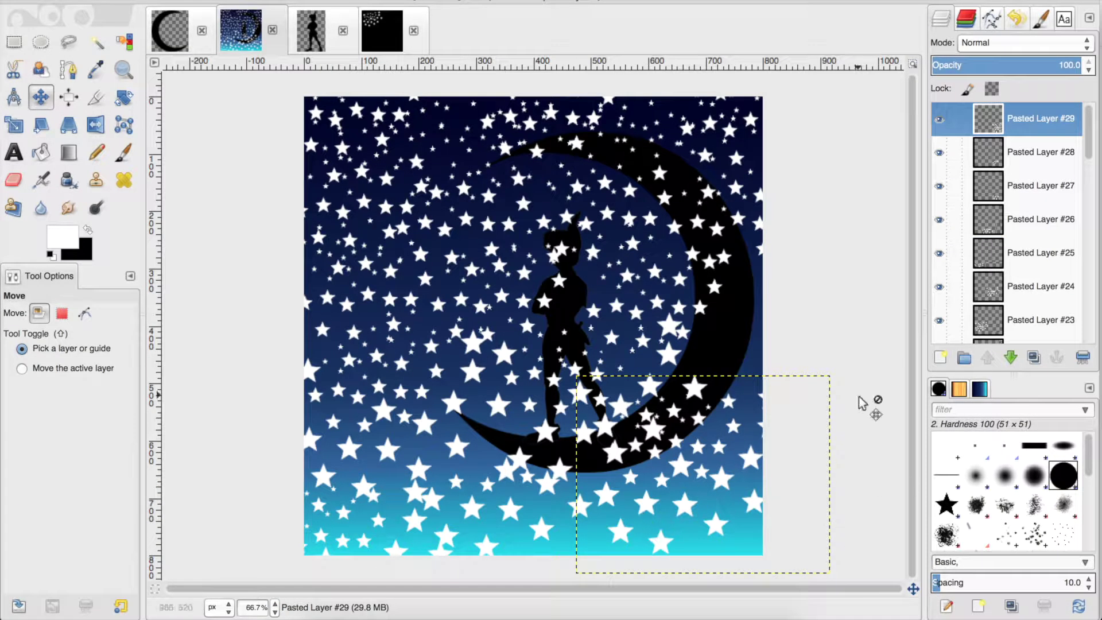
drag(655, 425, 653, 424)
Step: Raise the Peter Pan figure's layer to the top of the layer stack, above all star layers
scroll(1005, 266, down, 10)
click(1022, 259)
click(990, 357)
click(990, 357)
click(990, 357)
click(990, 357)
click(990, 357)
click(989, 357)
click(989, 357)
click(989, 357)
click(989, 357)
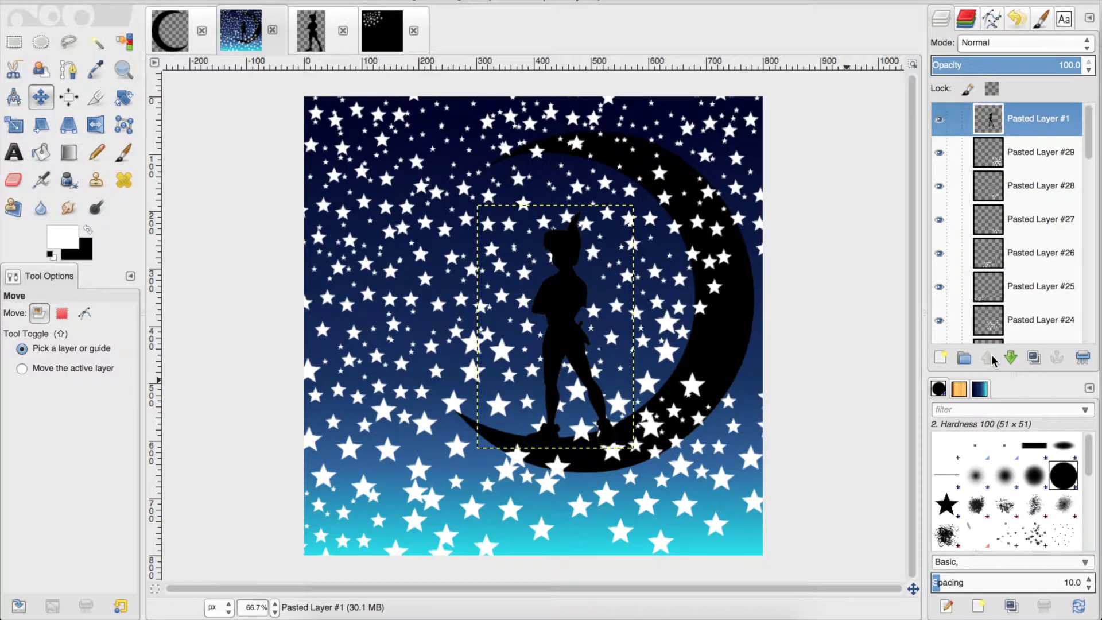
Step: Raise the crescent moon's layer to the top of the layer stack so it covers the stars
scroll(1026, 278, down, 10)
click(1014, 297)
click(988, 358)
click(988, 359)
click(988, 359)
shift+click(987, 358)
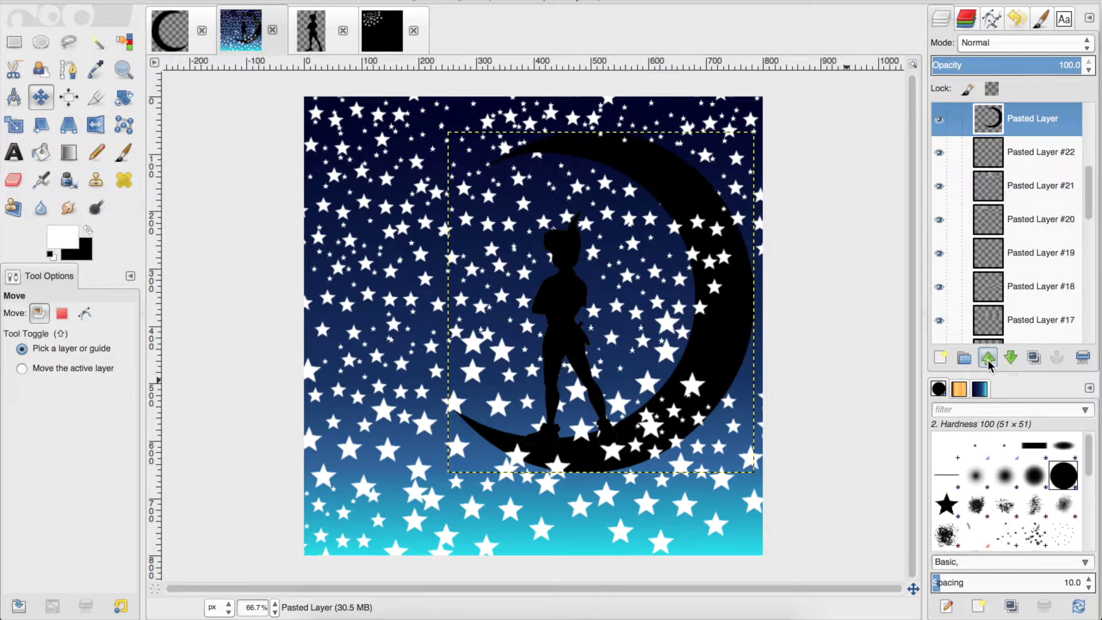
scroll(1010, 258, down, 10)
click(979, 326)
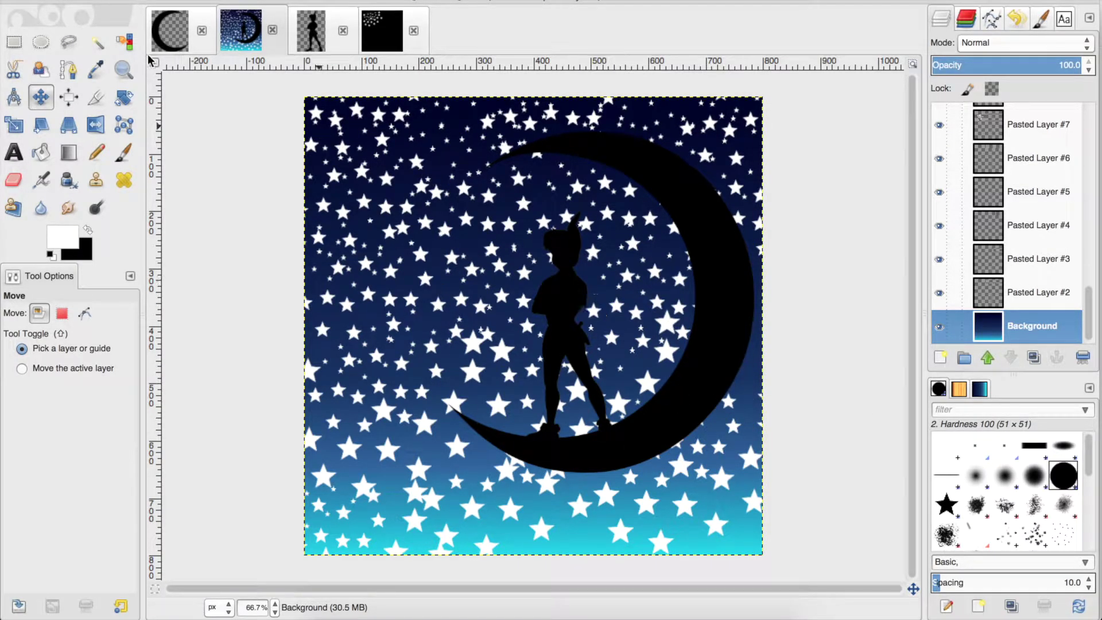
Step: Select the moon layer and set the background colour to dark grey 454545
key(Home)
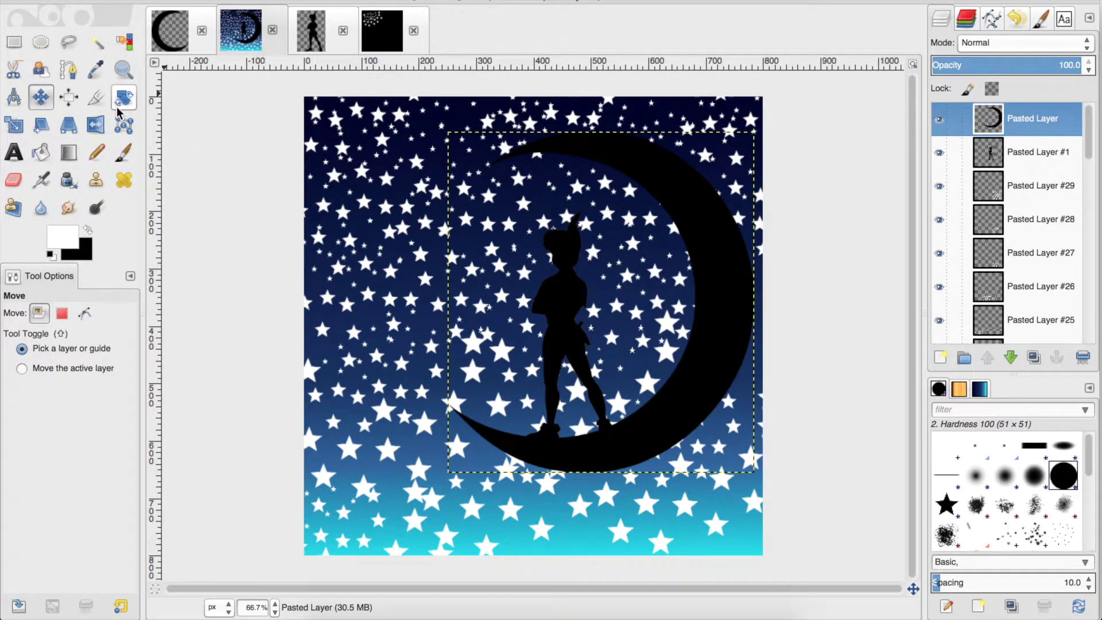
click(87, 246)
drag(209, 68, 223, 68)
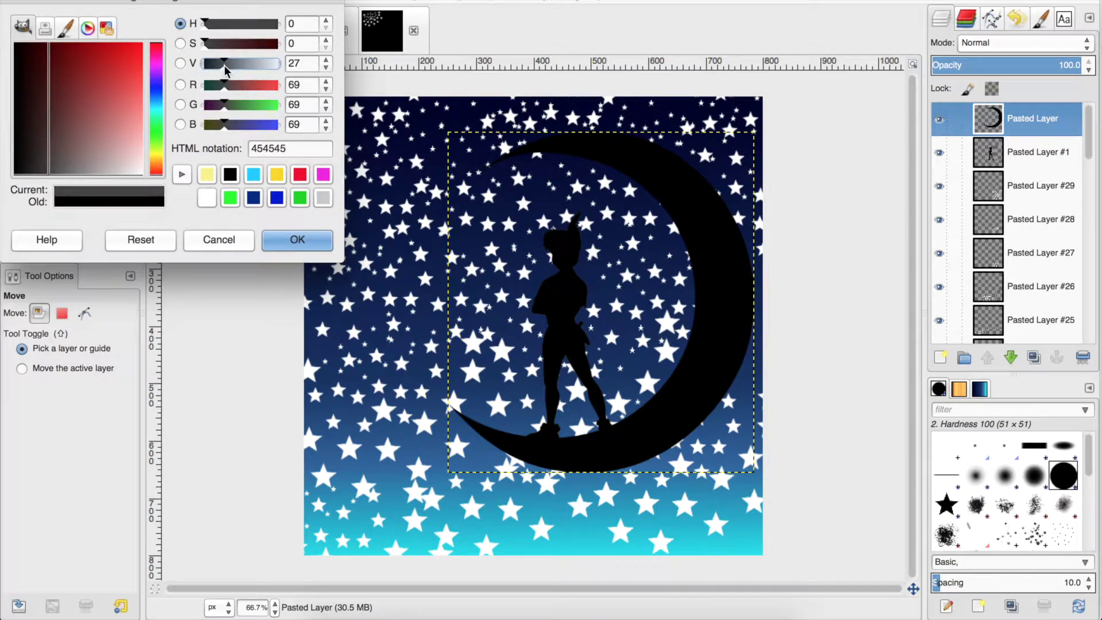
click(269, 237)
Step: Fill the crescent moon and the Peter Pan silhouette on their own layers with the dark grey using Bucket Fill
click(41, 152)
click(738, 286)
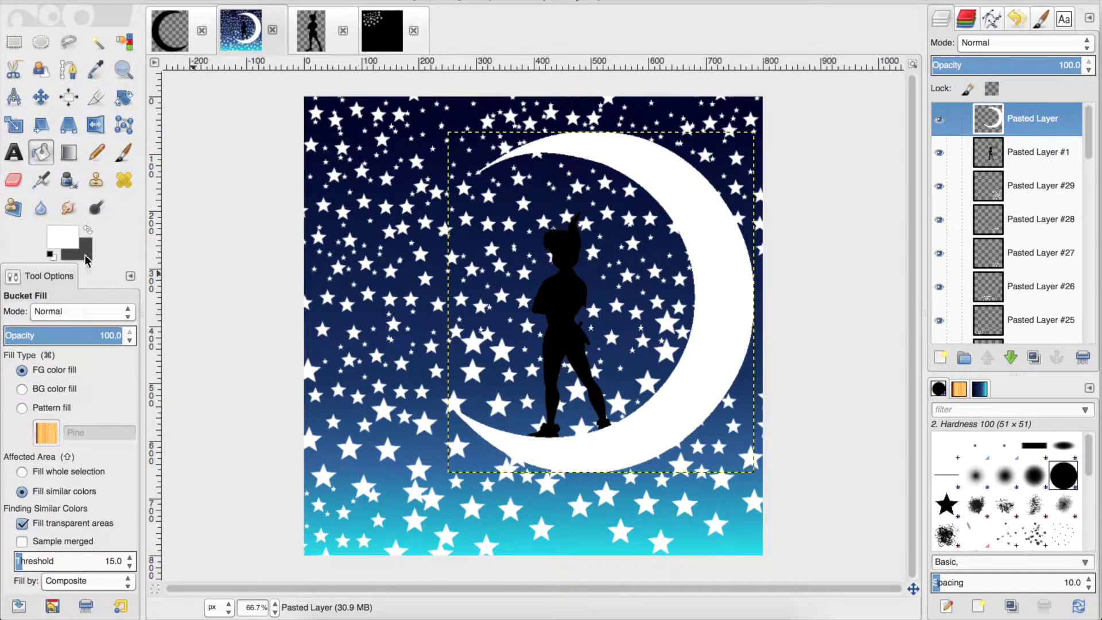
click(730, 268)
click(1048, 163)
click(565, 304)
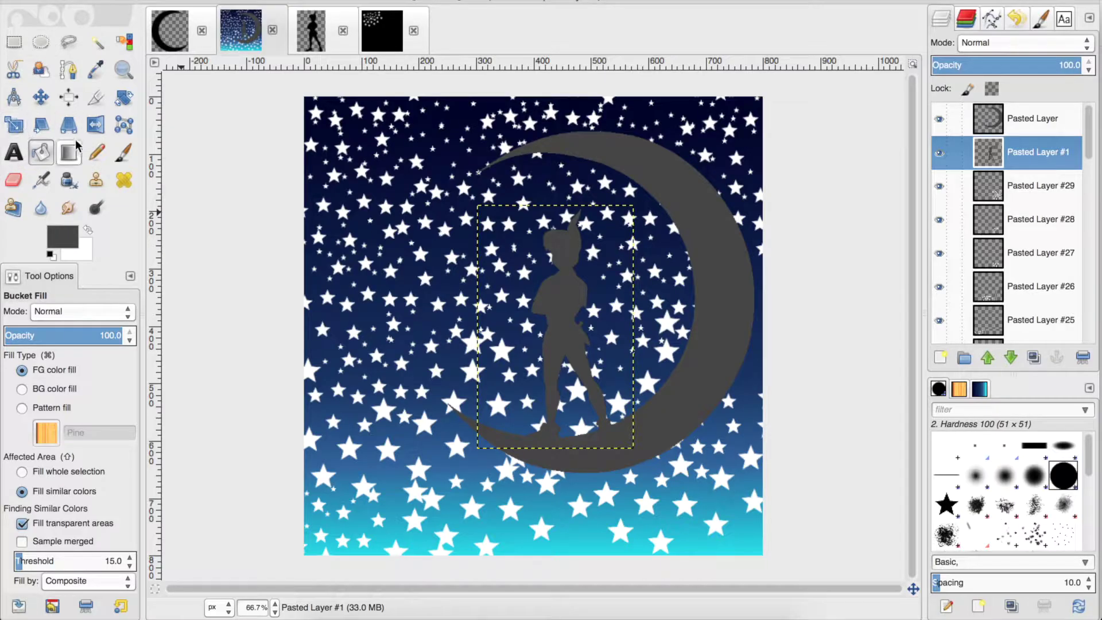
Step: Set the blend mode of Pasted Layer #2, the lowest star layer, to Dissolve
key(r)
scroll(1063, 234, down, 15)
click(1032, 326)
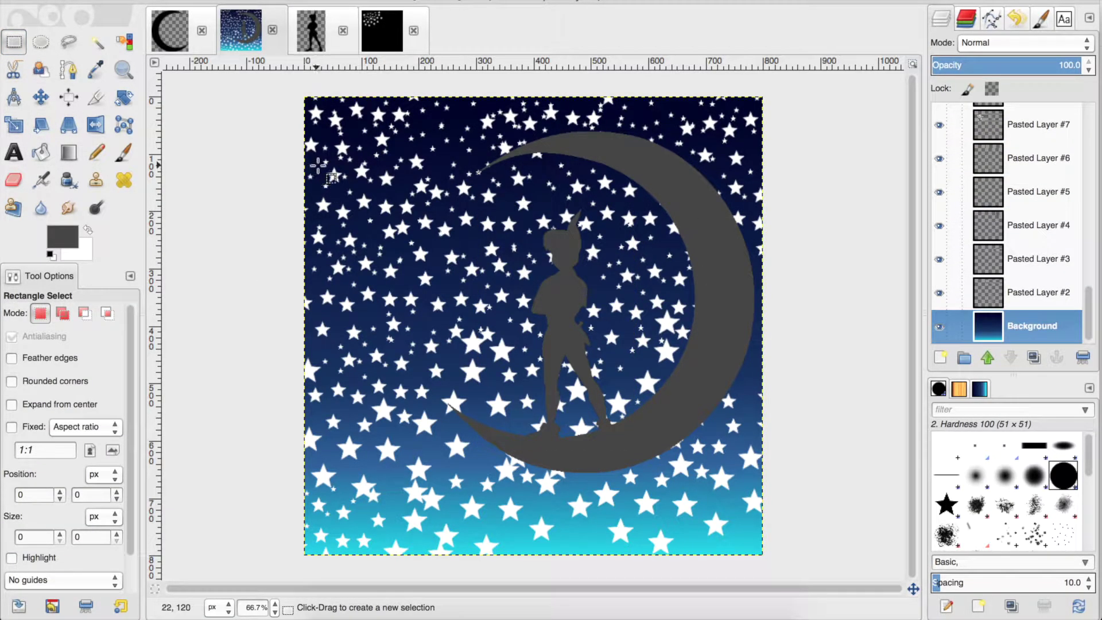
click(1038, 293)
click(1083, 43)
click(1084, 65)
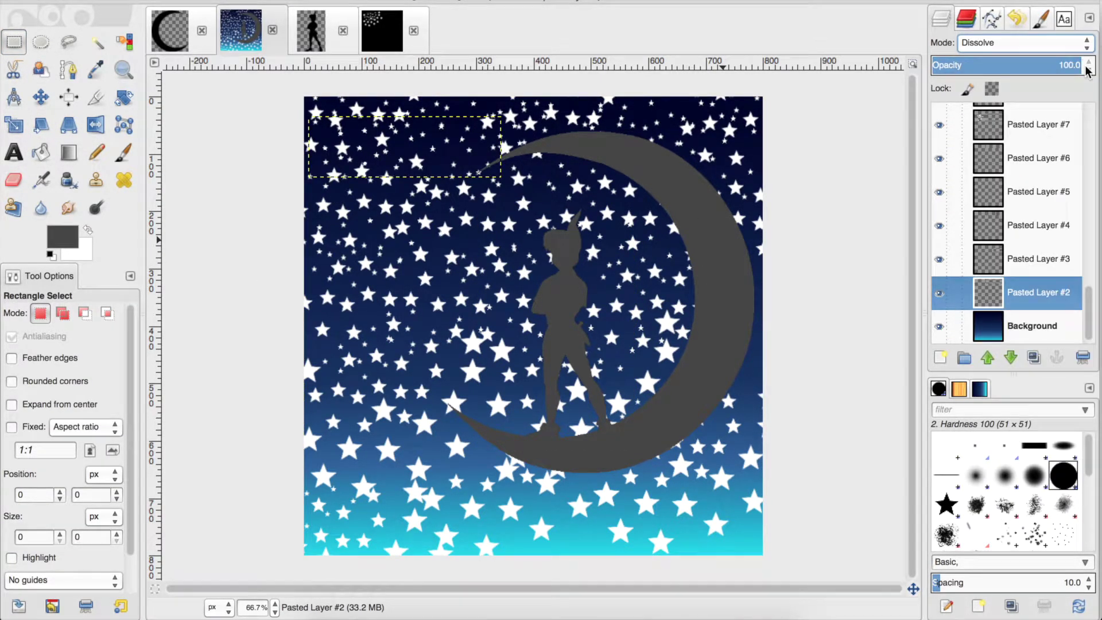
Step: Create a transparent 800 × 800 px layer above the lowest star layer and merge Pasted Layer #3 down into it
click(940, 358)
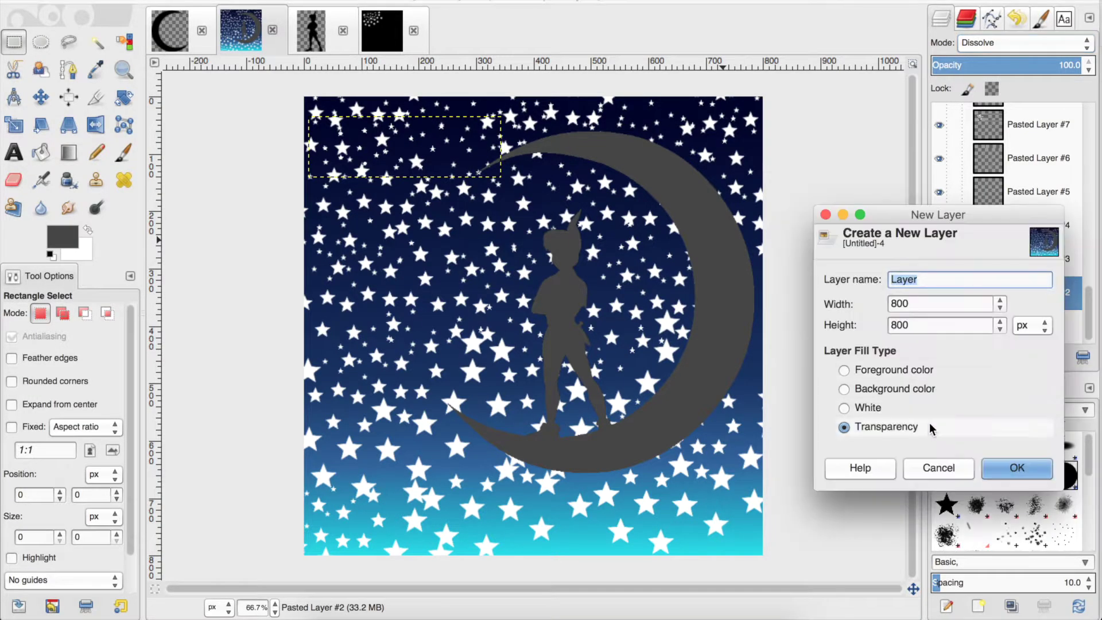
click(1005, 467)
right_click(1026, 259)
click(974, 87)
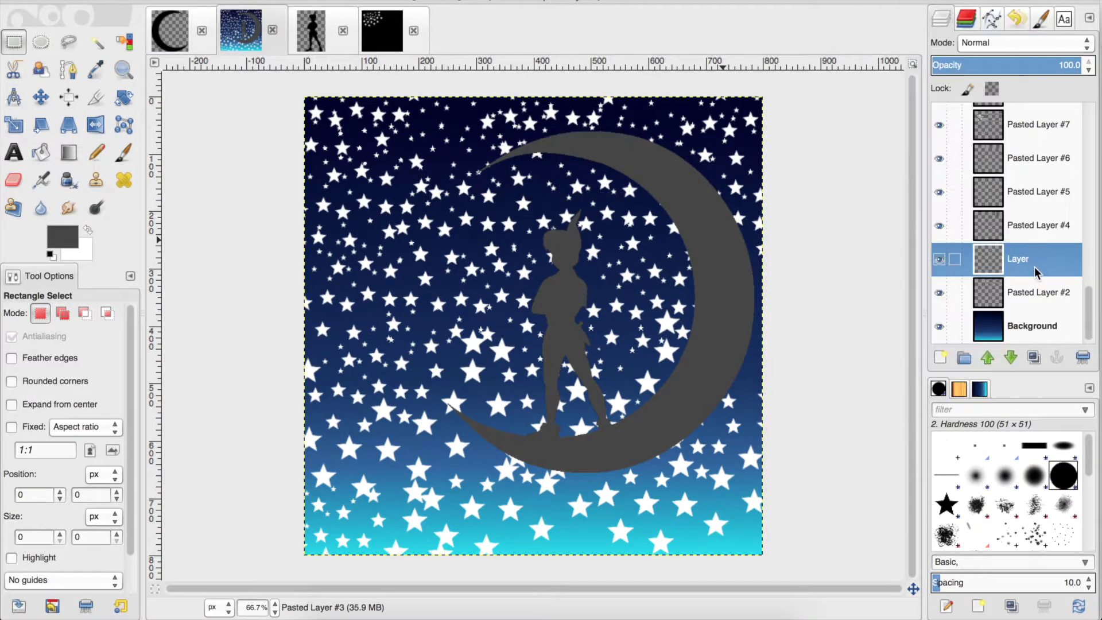
Step: Merge the lower star layers, up to Pasted Layer #22, one by one into the new layer above the Background
click(1040, 292)
click(1011, 260)
right_click(1010, 261)
click(895, 81)
right_click(999, 259)
click(912, 86)
right_click(997, 258)
click(912, 86)
right_click(1005, 258)
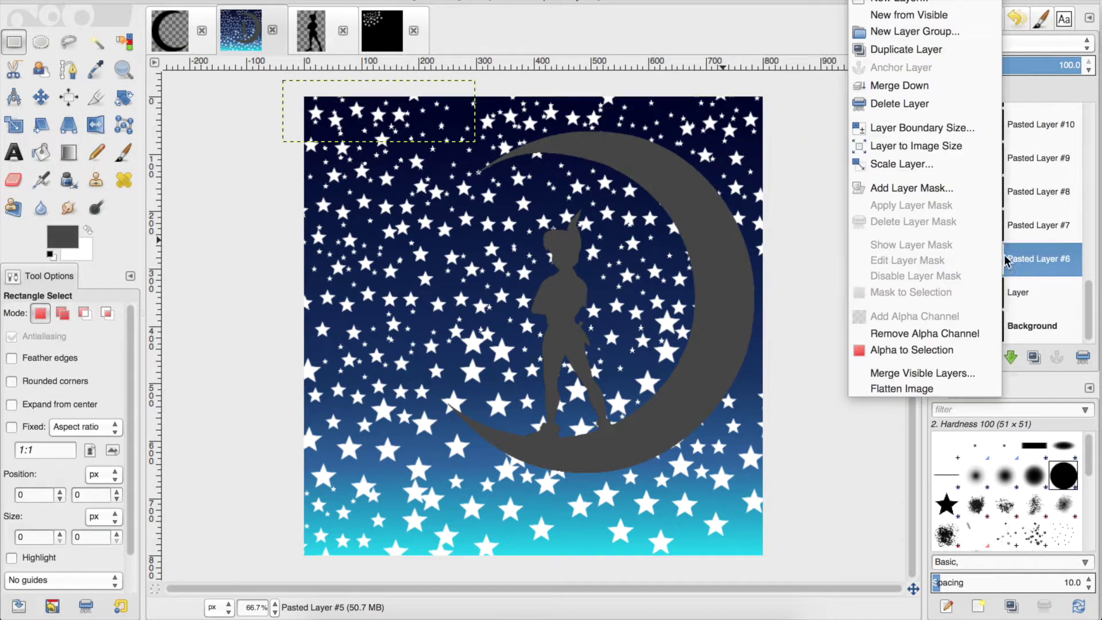
click(935, 85)
right_click(1012, 259)
click(936, 85)
right_click(994, 259)
click(910, 103)
right_click(1010, 259)
click(899, 85)
right_click(1010, 260)
click(899, 85)
right_click(1010, 260)
click(924, 86)
right_click(1025, 261)
click(924, 85)
right_click(1012, 259)
click(924, 85)
right_click(1019, 259)
click(928, 91)
right_click(1008, 260)
click(924, 89)
right_click(999, 260)
click(908, 90)
right_click(1032, 259)
click(937, 90)
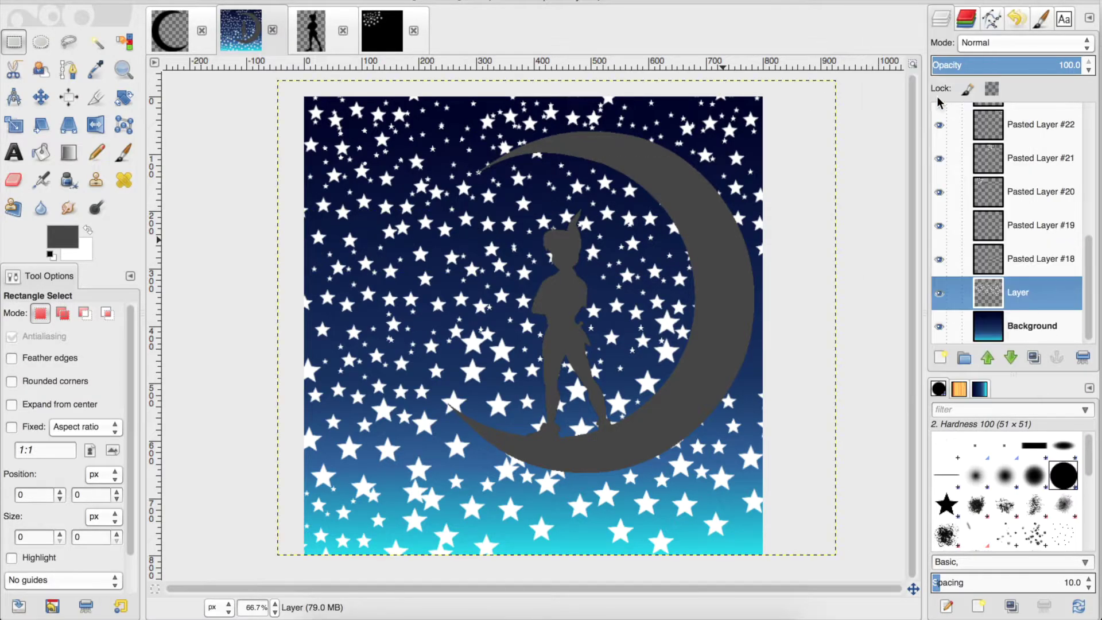
right_click(1028, 265)
click(937, 89)
right_click(1017, 262)
click(925, 91)
right_click(1005, 261)
click(916, 91)
scroll(995, 208, up, 3)
scroll(995, 207, up, 2)
scroll(1010, 230, down, 5)
right_click(1035, 261)
click(960, 88)
right_click(1000, 259)
click(922, 88)
right_click(981, 259)
click(913, 89)
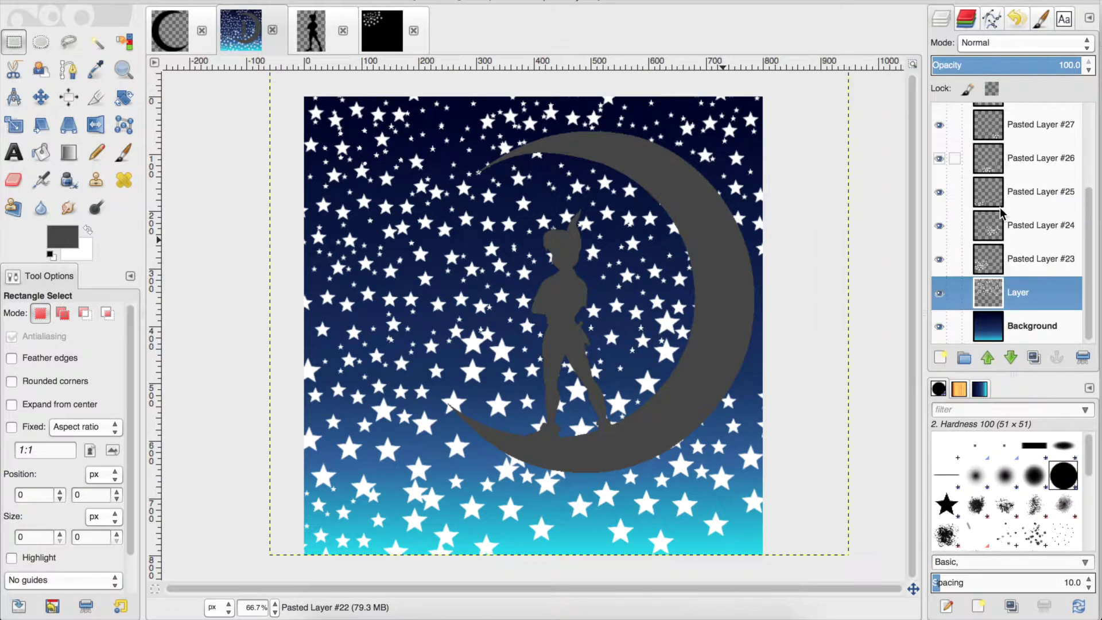
Step: Merge the remaining star layers, Pasted Layer #29 through #23, down into the combined star layer
scroll(1001, 218, up, 3)
right_click(1018, 186)
click(941, 307)
right_click(1007, 189)
click(900, 327)
right_click(1007, 189)
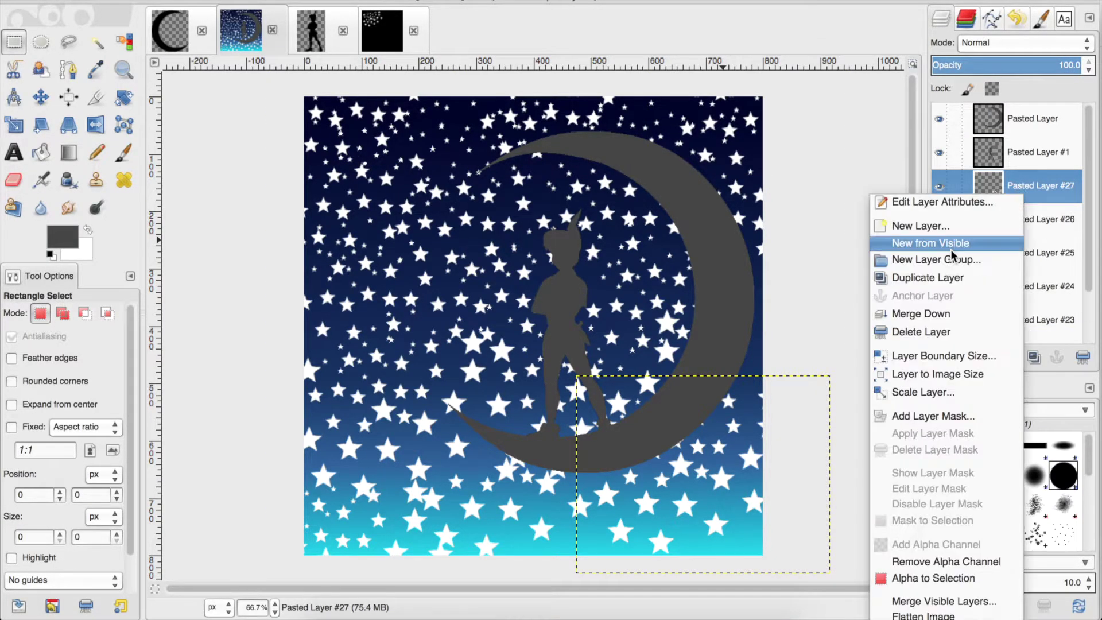
click(900, 327)
right_click(1008, 190)
click(900, 327)
right_click(1008, 189)
click(900, 327)
right_click(1007, 190)
click(900, 327)
right_click(1008, 189)
click(900, 327)
Step: Try blend modes such as Lighten only, Burn, Difference and Value on the merged star layer
click(1087, 45)
click(1077, 55)
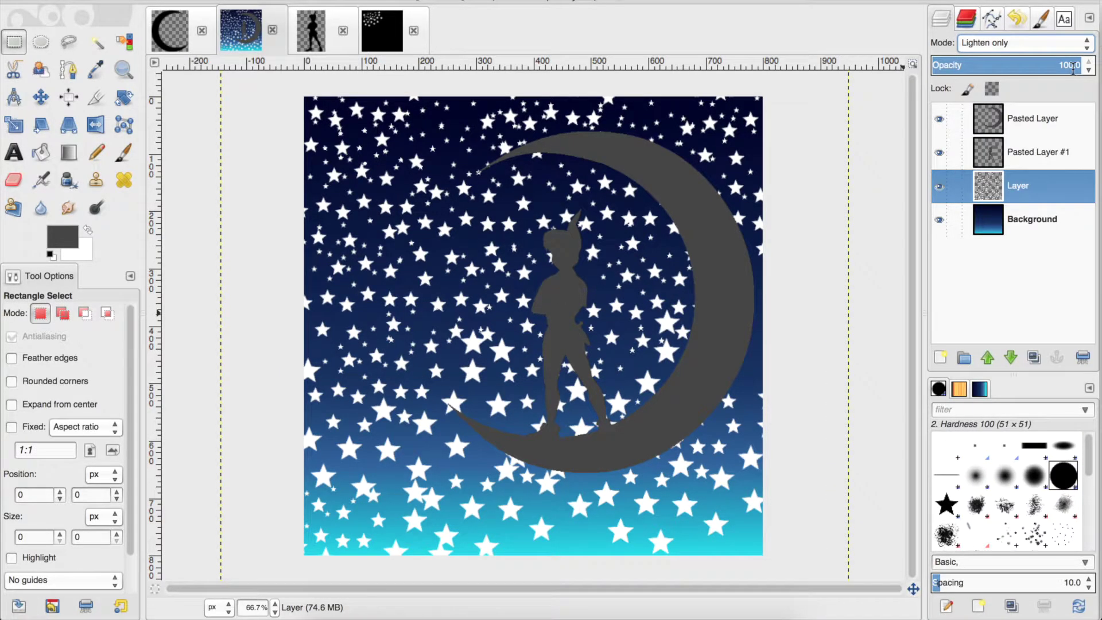
key(Down)
key(Down)
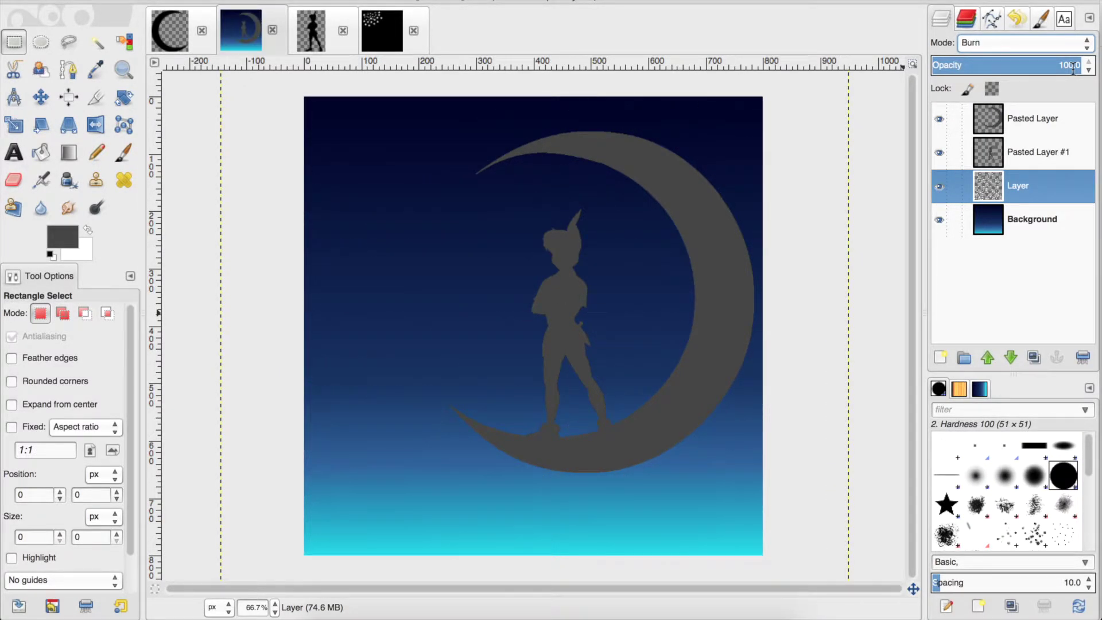
key(Down)
key(Down)
key(Down)
key(Down)
key(Down)
key(Down)
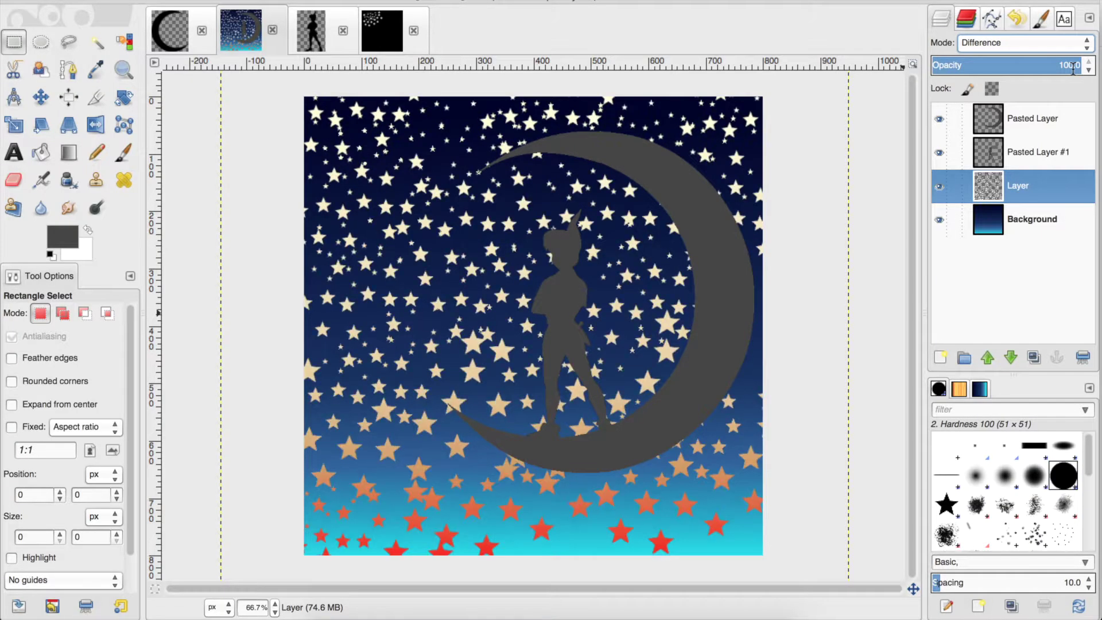
key(Down)
key(Down)
key(Down)
key(Down)
key(Down)
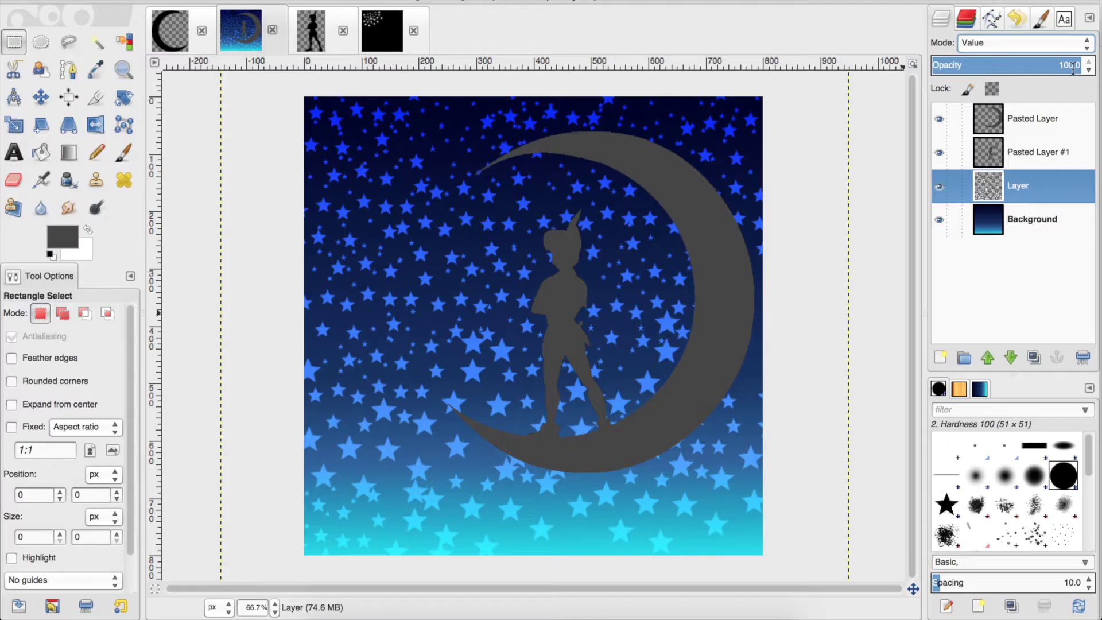
Step: Reduce the merged star layer's opacity to 35 and set its blend mode to Normal, trying Grain merge and Dissolve first
key(Up)
key(Up)
key(Up)
key(Up)
key(Up)
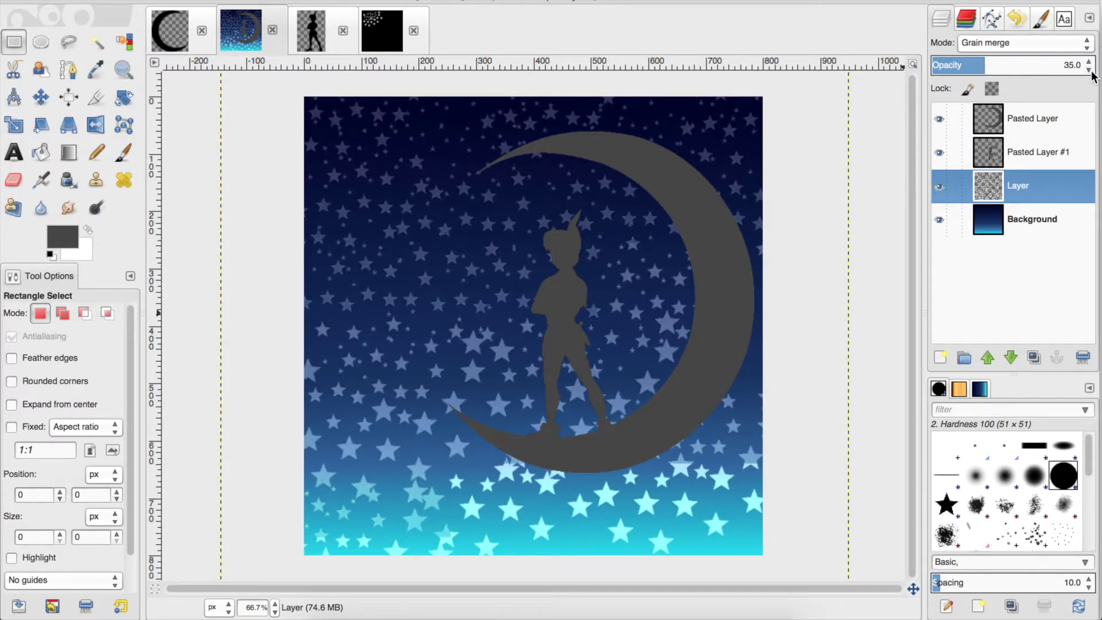
click(1076, 43)
click(1064, 12)
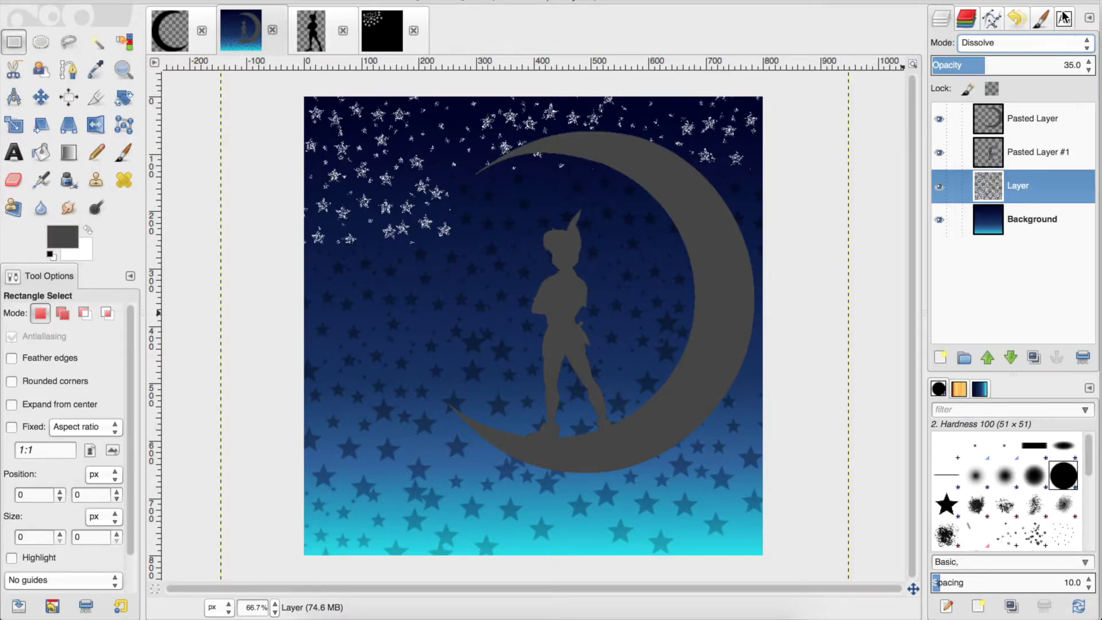
click(1084, 42)
click(1069, 20)
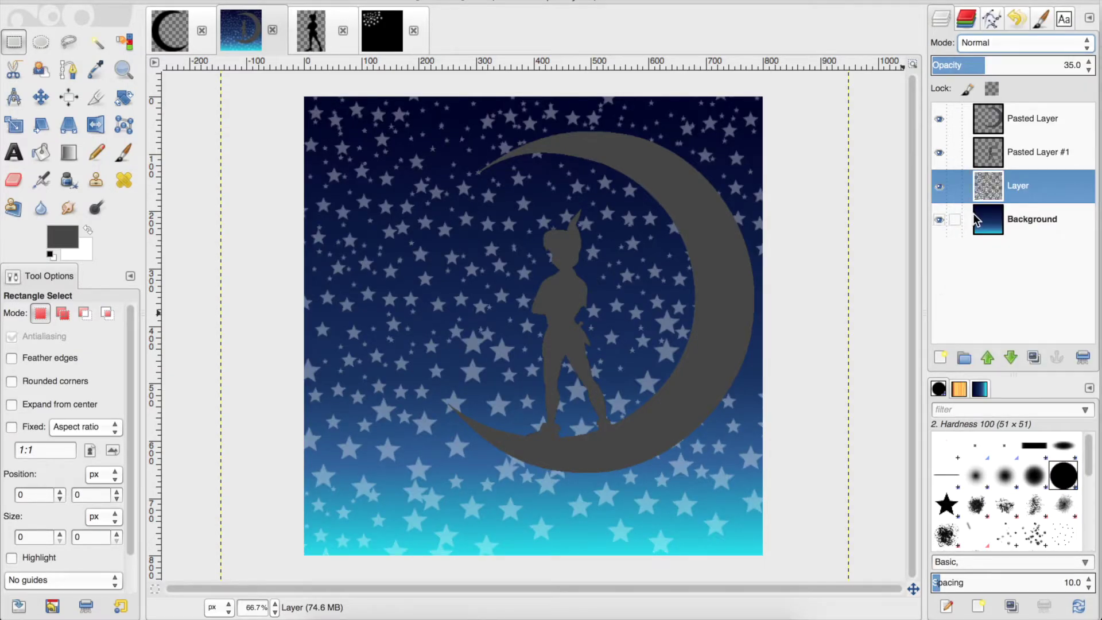
Step: Reset the foreground colour to black and fill the Peter Pan silhouette and the crescent moon on their own layers with it
click(1034, 152)
click(51, 254)
click(41, 152)
click(569, 322)
click(1034, 119)
click(709, 313)
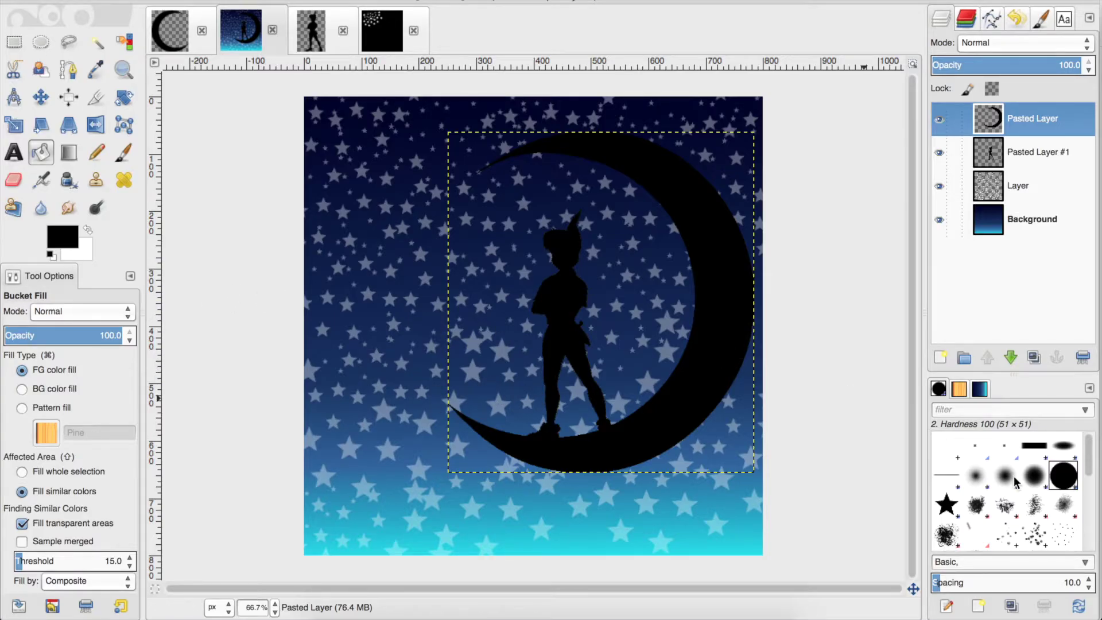
Step: Create a new transparent layer directly above the Background and draw a tall rectangular selection in the sky left of the figure
click(14, 42)
click(1032, 218)
click(940, 358)
key(Return)
drag(329, 185, 493, 401)
drag(329, 186, 312, 174)
Step: Set the foreground colour to golden yellow and the background colour to bright light blue
click(69, 236)
click(297, 175)
click(293, 239)
click(86, 251)
click(297, 175)
click(290, 240)
Step: Try filling the rectangular selection vertically with the FG to BG gradient variant that passes through bright green
click(69, 152)
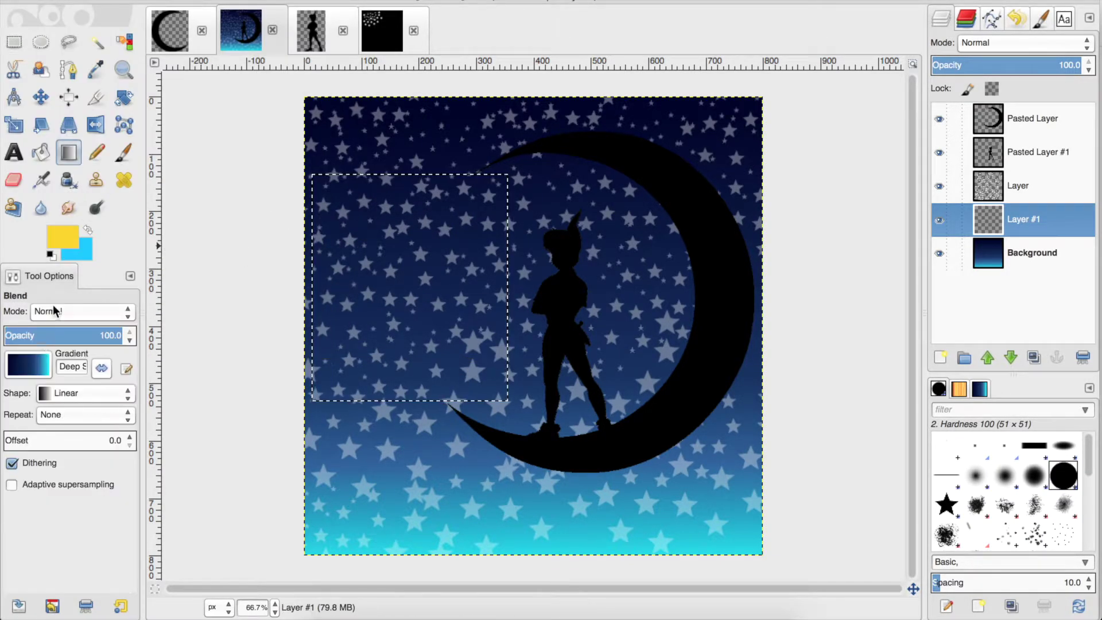
click(28, 364)
scroll(88, 190, up, 6)
click(67, 147)
drag(404, 198, 400, 412)
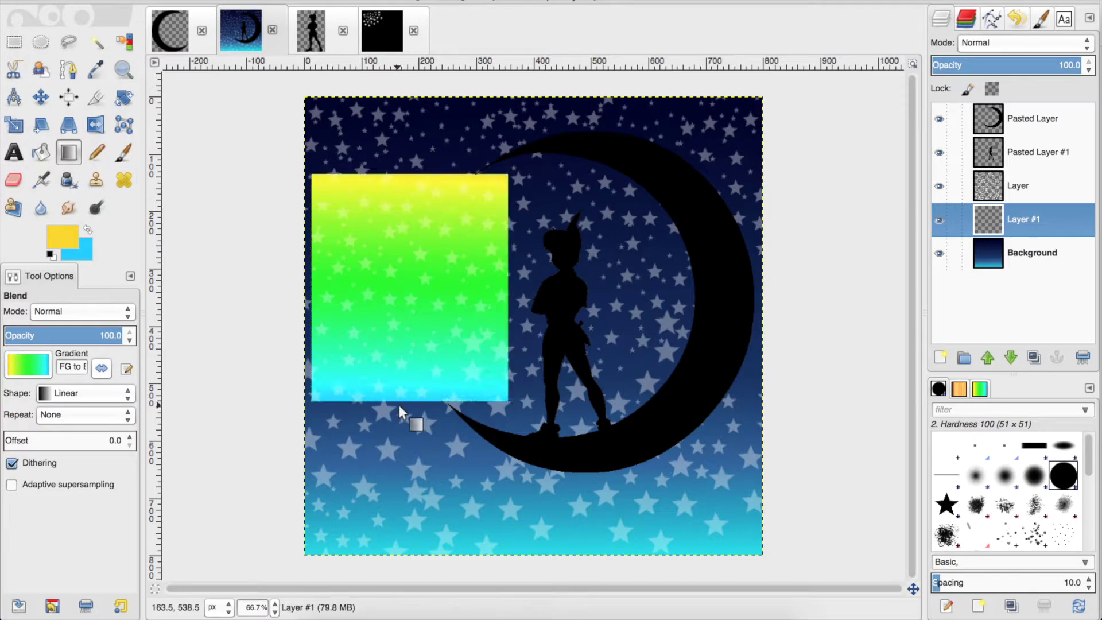
Step: Fill the rectangular selection from top to bottom with the plain FG to BG gradient, blending yellow softly into light blue
click(35, 360)
click(88, 171)
drag(429, 172, 401, 389)
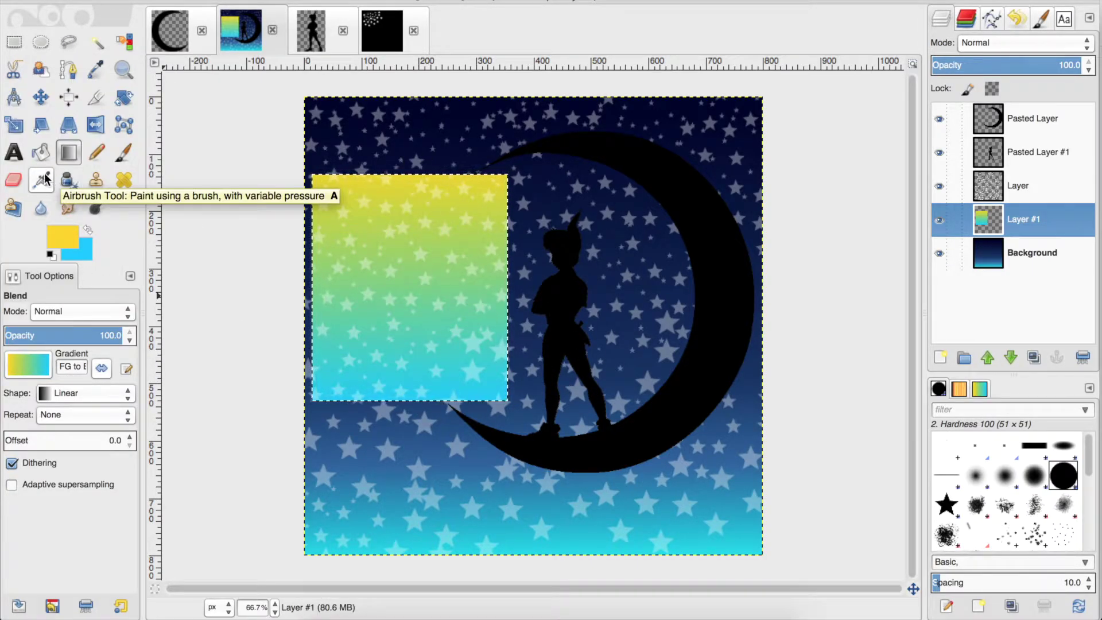
Step: Choose the Edwardian Script ITC font for the Text tool
click(13, 152)
click(17, 318)
scroll(133, 394, up, 5)
scroll(133, 394, up, 10)
scroll(127, 413, down, 5)
scroll(123, 426, down, 15)
scroll(122, 426, down, 20)
scroll(123, 426, down, 20)
click(110, 405)
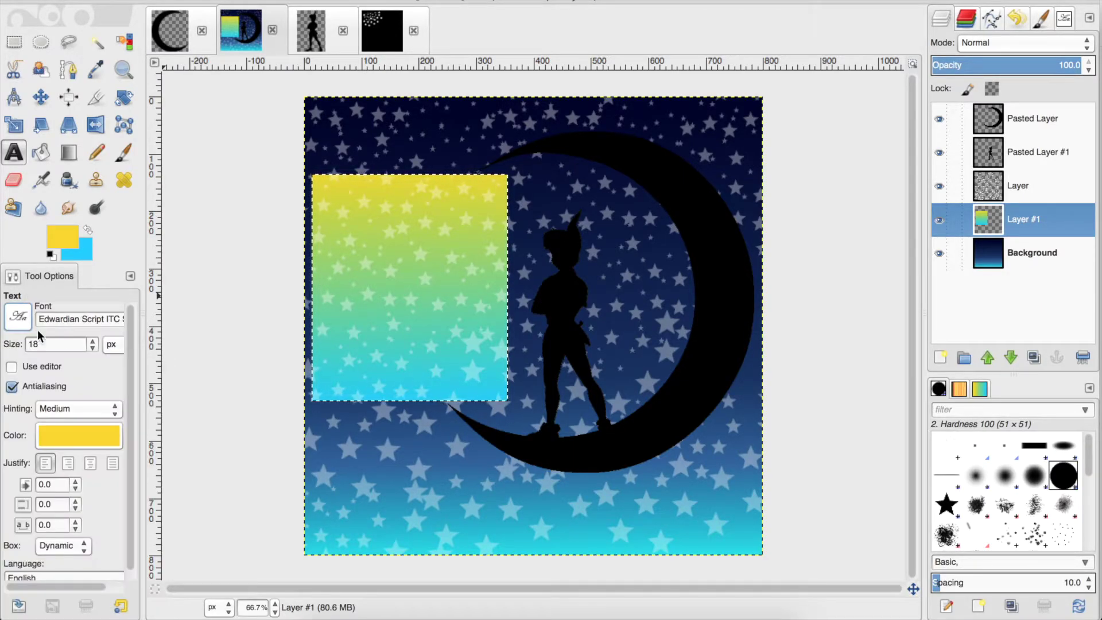
Step: Set the text colour to black and the text size to 100 px
click(79, 435)
click(292, 466)
click(296, 536)
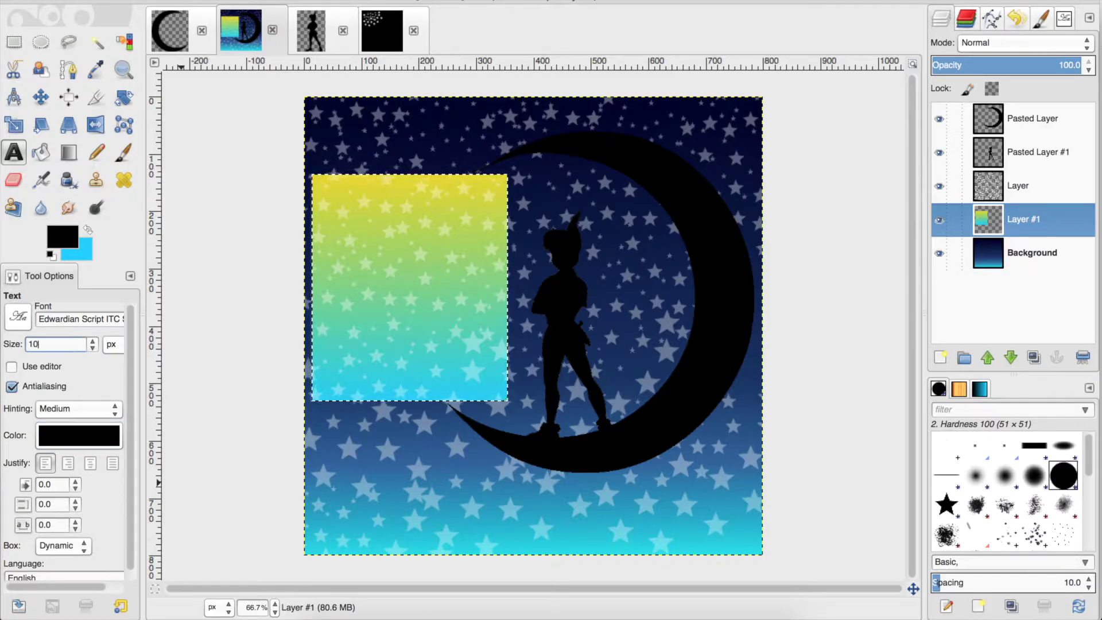
Step: Add the text "My only friend was the man in the moon." over the gradient rectangle
click(335, 228)
text(m)
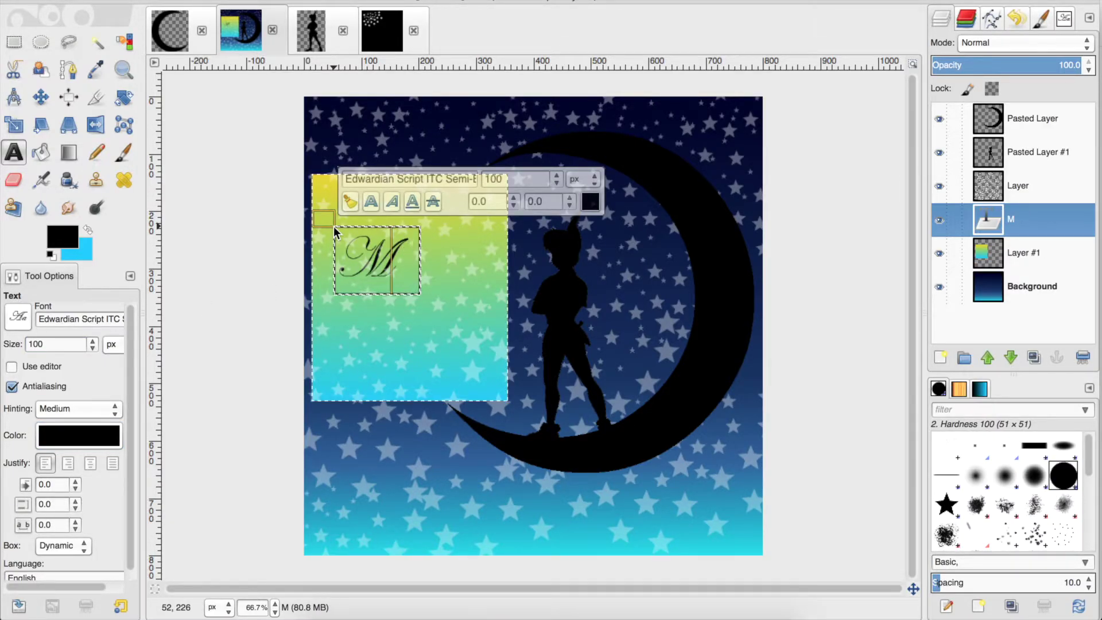
text(y only friend was the man in)
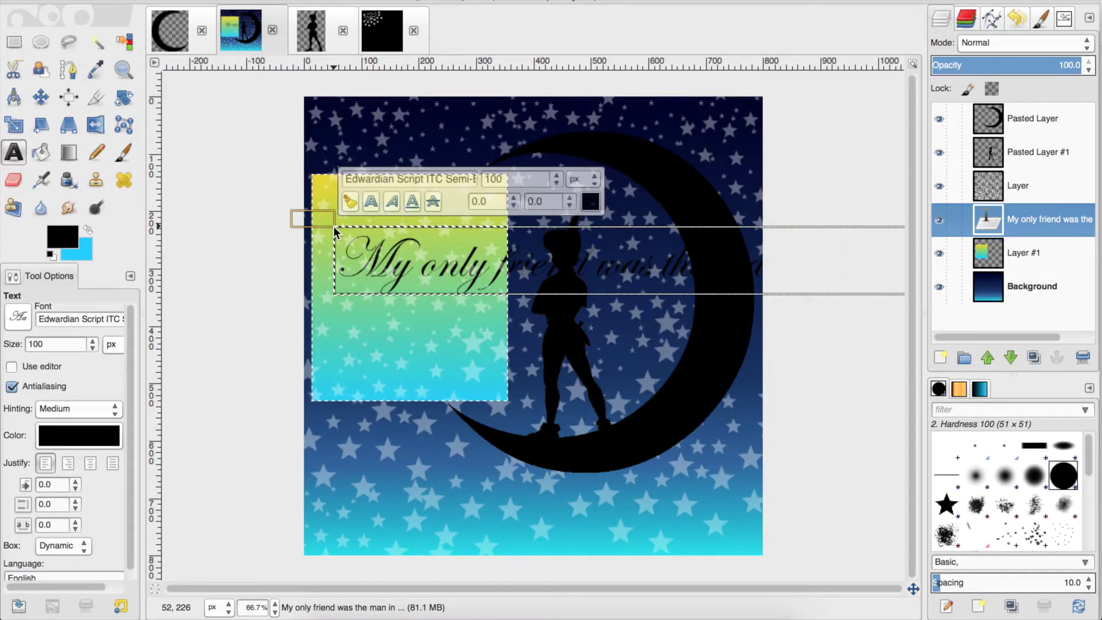
Step: Resize the text box to about 351 × 403 px so the quote wraps within the gradient rectangle's width
scroll(745, 285, down, 2)
drag(759, 305, 507, 371)
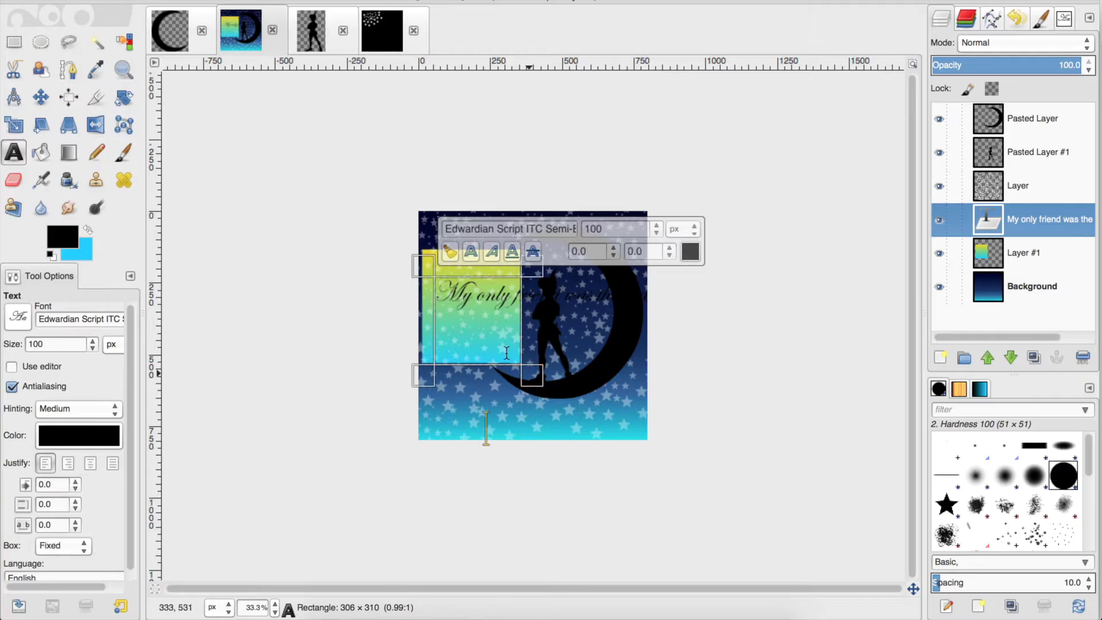
drag(413, 243, 412, 237)
scroll(477, 333, up, 3)
scroll(476, 367, down, 1)
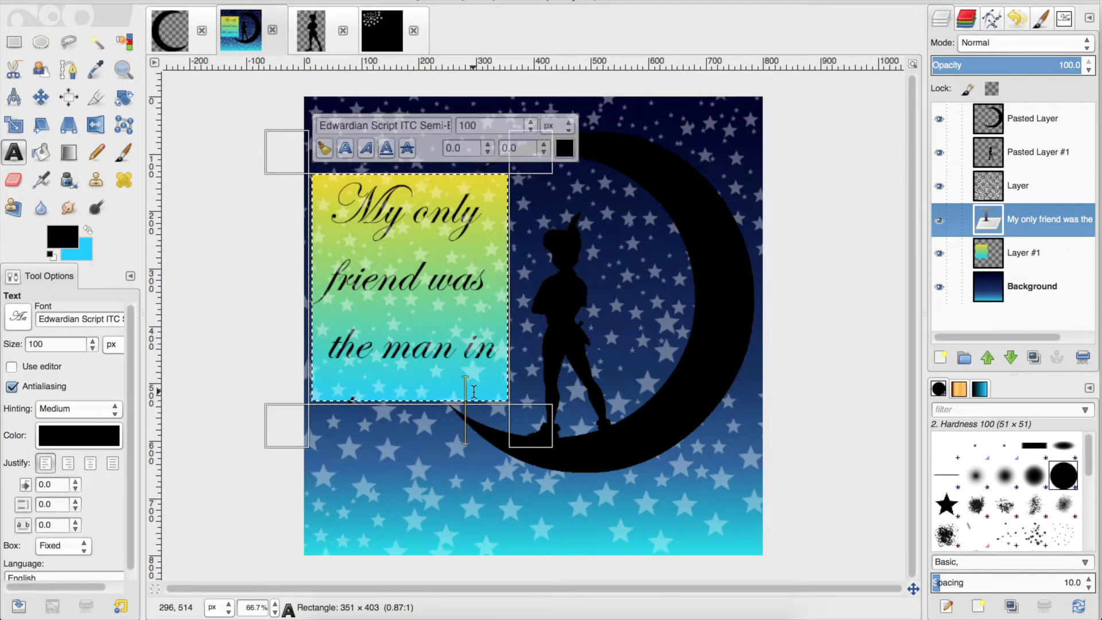
Step: Reduce the size of the whole quote to 80 px so it fits inside the gradient rectangle
key(super+a)
click(53, 344)
key(Return)
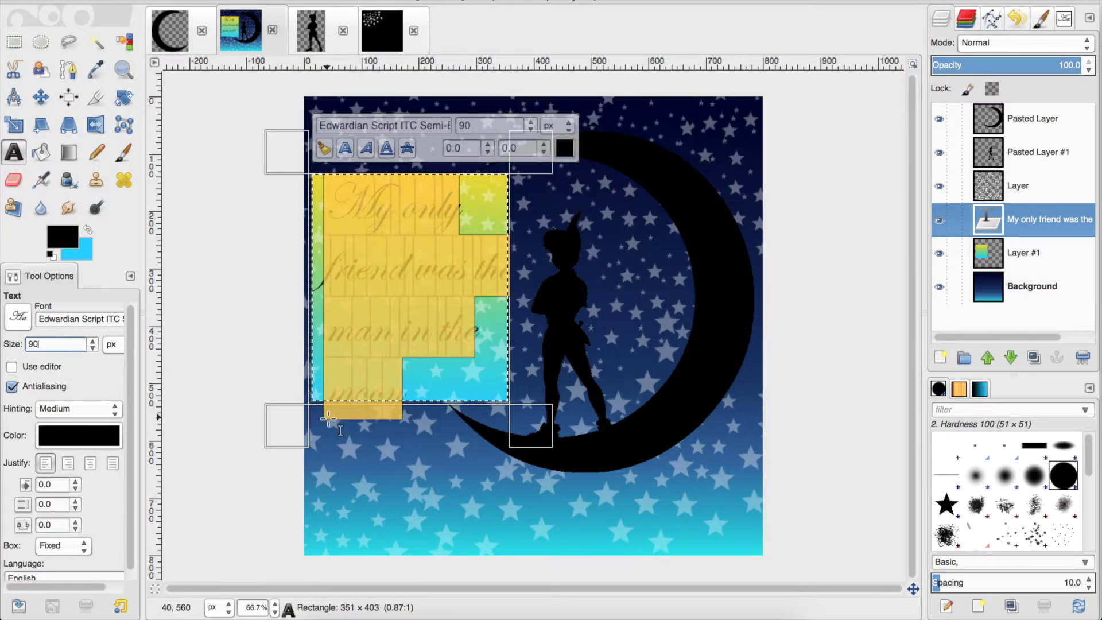
text(80)
key(Return)
click(347, 383)
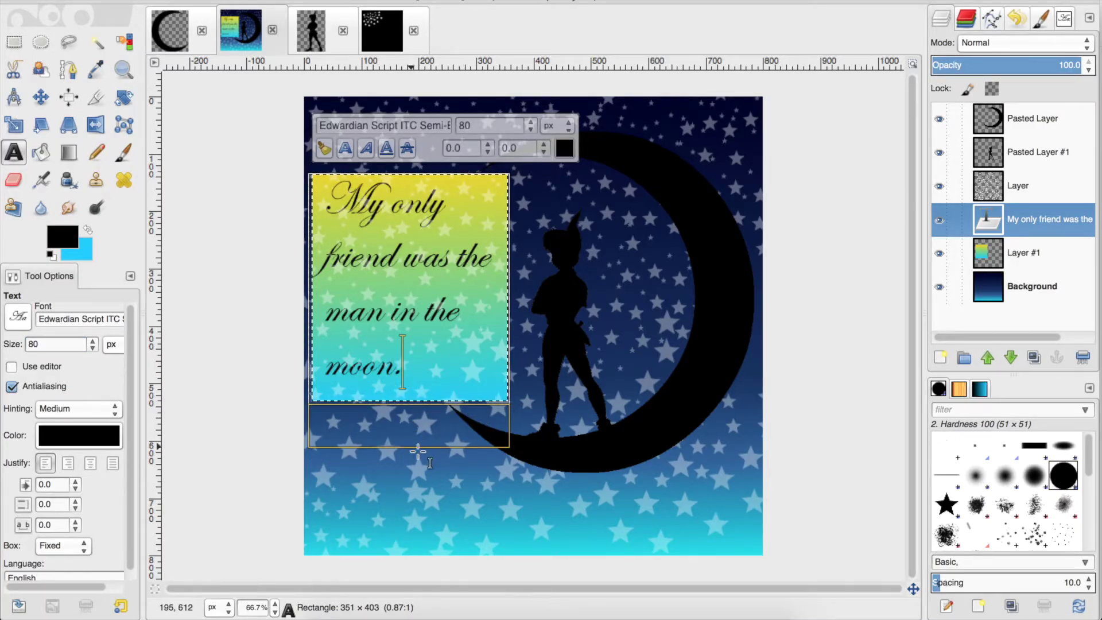
click(451, 498)
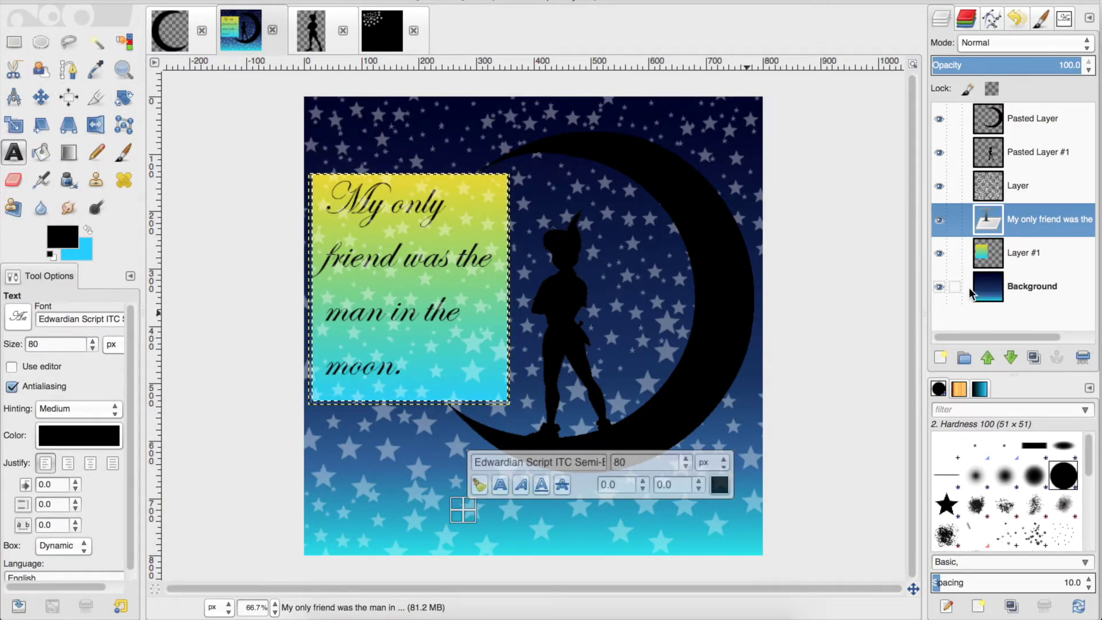
Step: Raise the quote's text layer one level, above the merged star layer
click(988, 264)
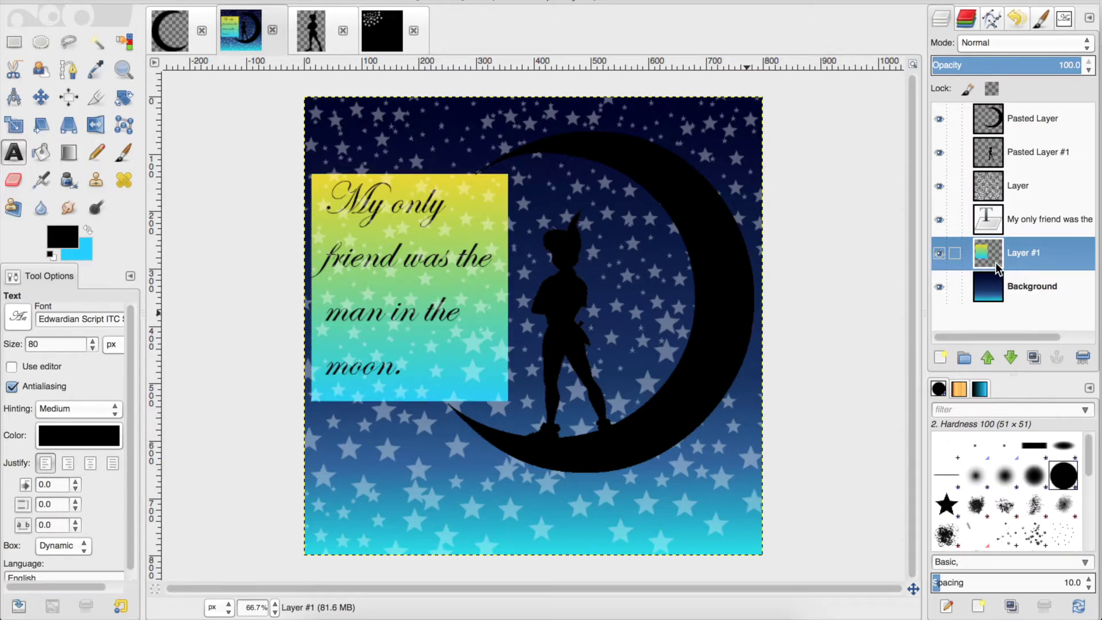
click(1045, 225)
scroll(539, 241, up, 3)
scroll(539, 241, down, 3)
click(987, 358)
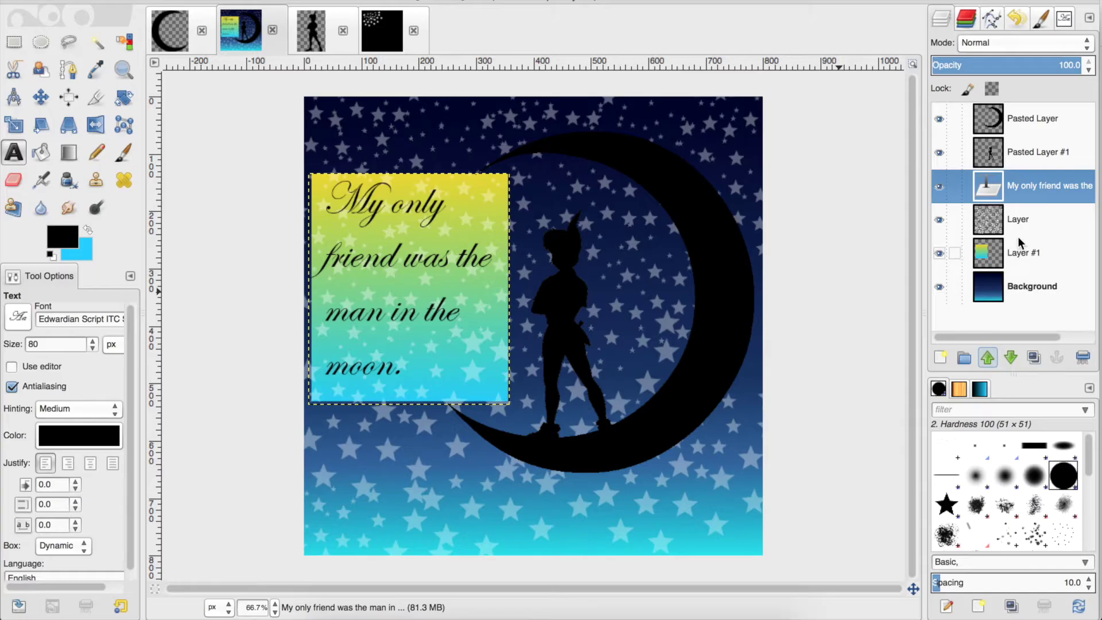
Step: Try raising the gradient rectangle's layer above the star layer and lower it back beneath the stars
click(1019, 253)
click(988, 358)
click(1011, 358)
key(m)
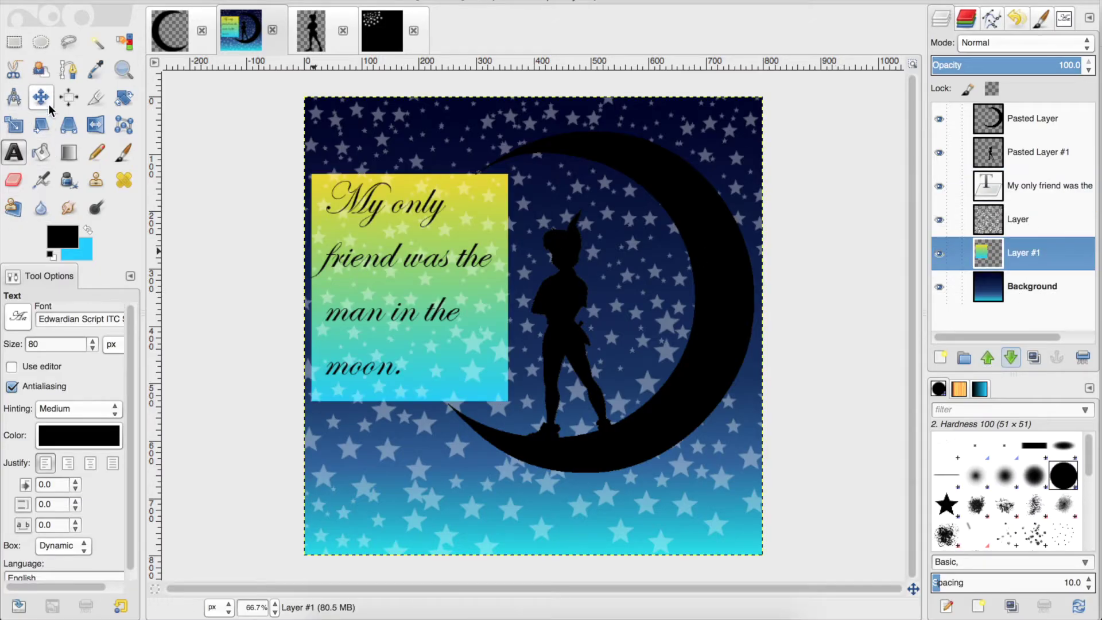
Step: Move the quote's text slightly right and down so it sits more centrally within the gradient rectangle
drag(436, 214, 445, 213)
scroll(447, 260, up, 1)
drag(447, 262, 446, 261)
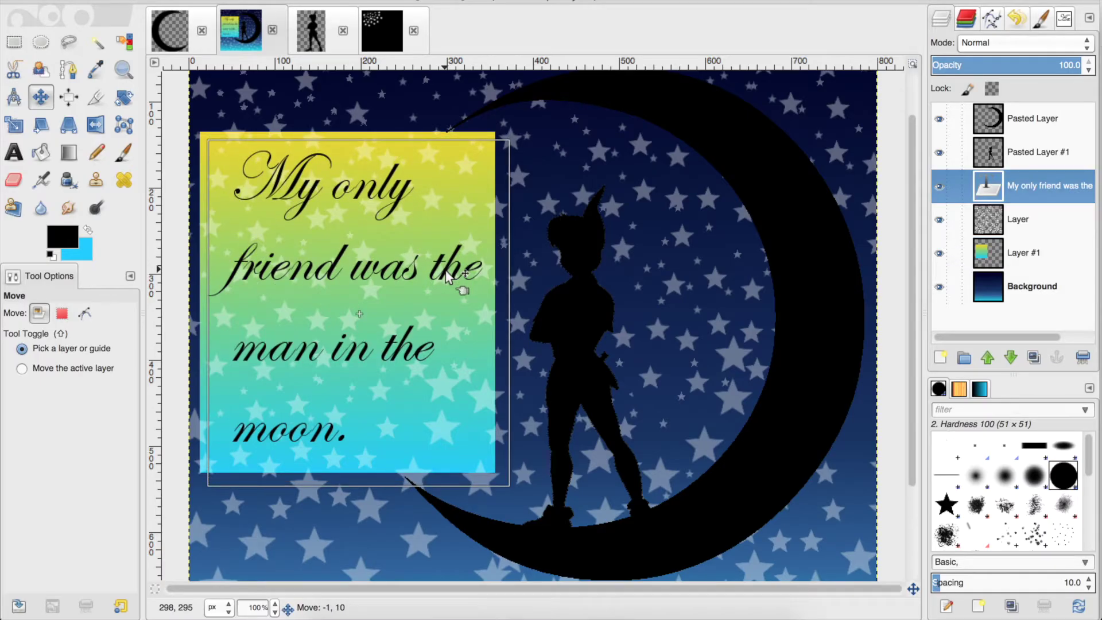
click(394, 327)
scroll(345, 374, down, 1)
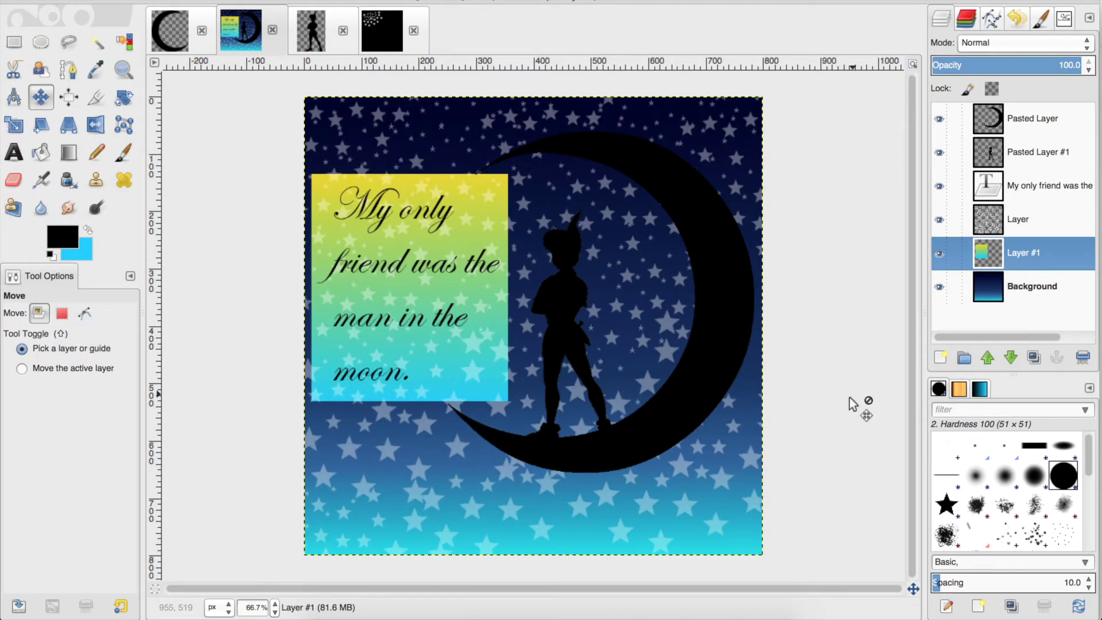
Step: Set the Text tool's font to Curlz MT for a signature in the image's lower-right corner
scroll(737, 474, up, 4)
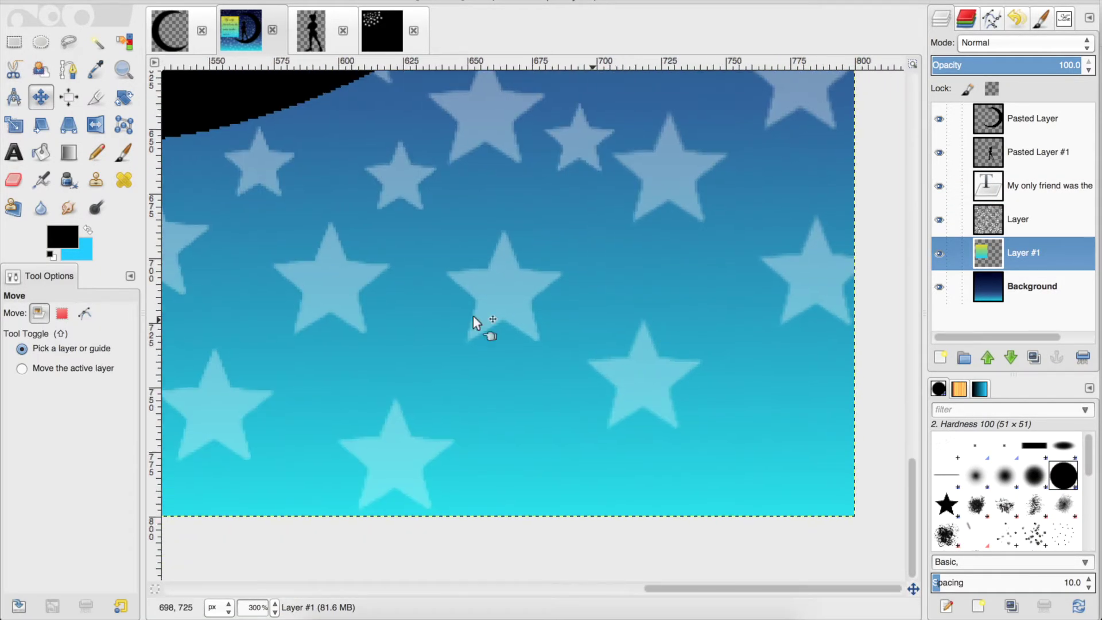
click(9, 164)
click(18, 316)
scroll(106, 464, up, 15)
scroll(106, 464, down, 15)
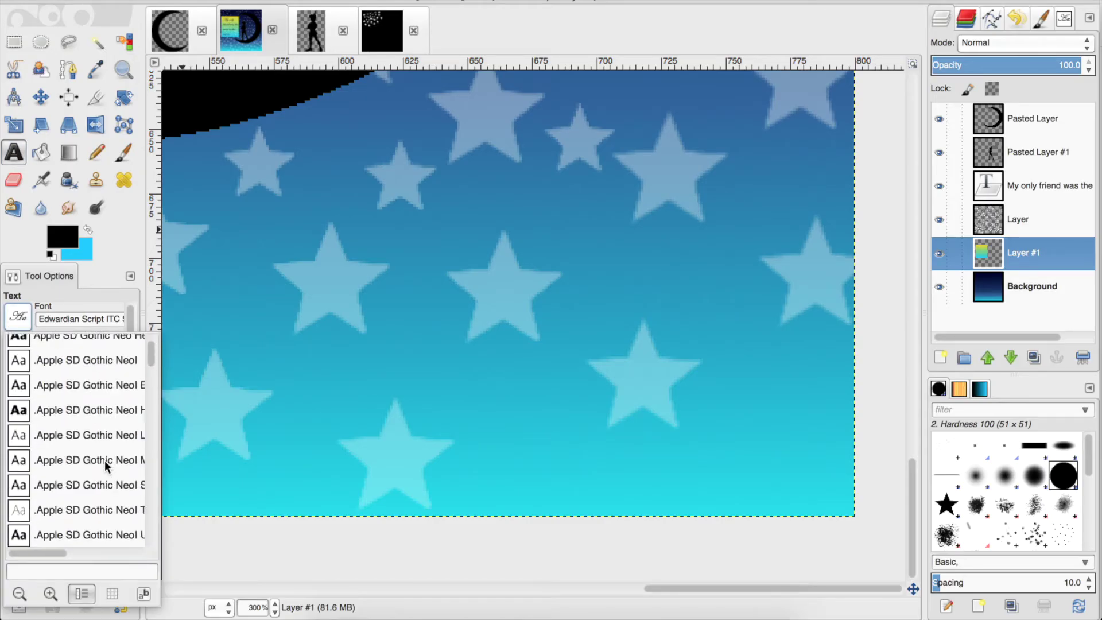
scroll(105, 463, down, 15)
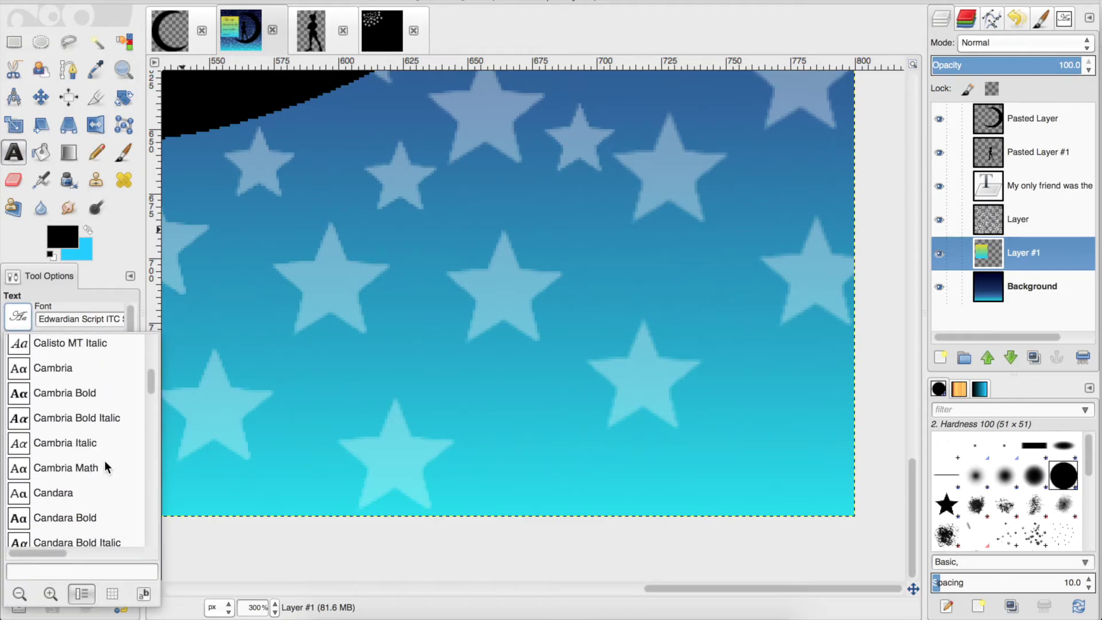
scroll(104, 460, down, 6)
click(81, 426)
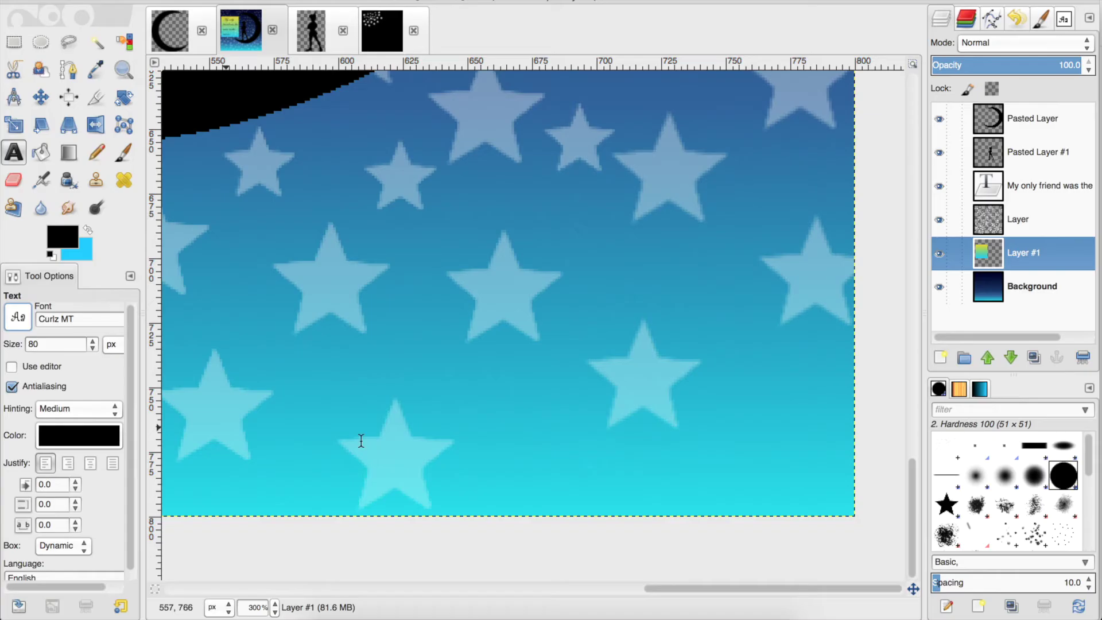
Step: Add the artist's short signature in capitals near the image's lower-right corner and set its size to 25 px
click(517, 388)
text(KAr)
key(BackSpace)
key(BackSpace)
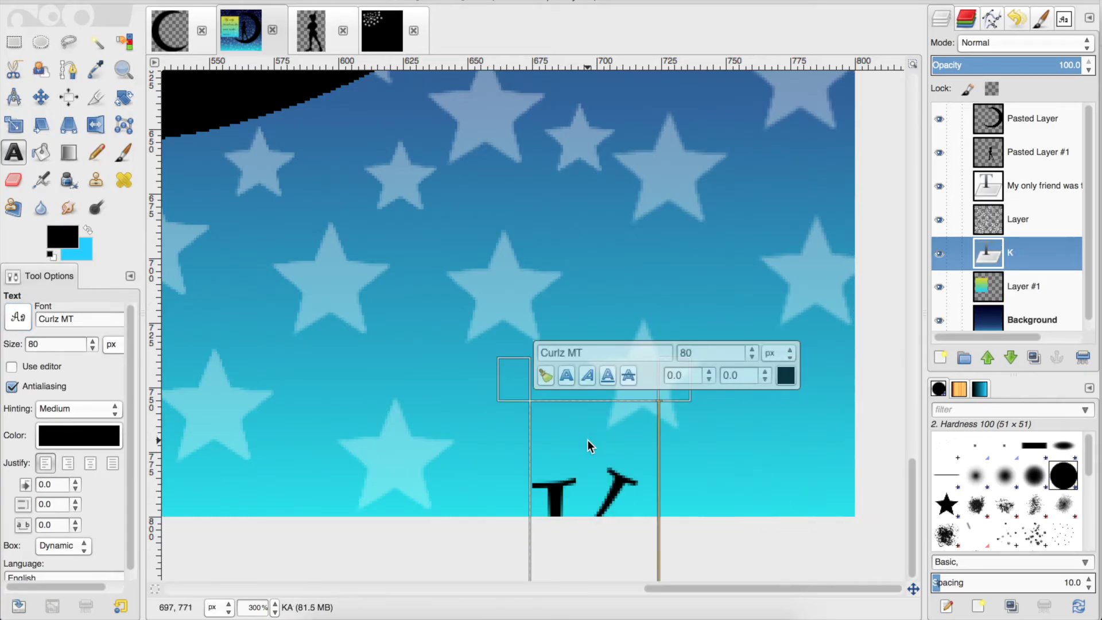
text(AT)
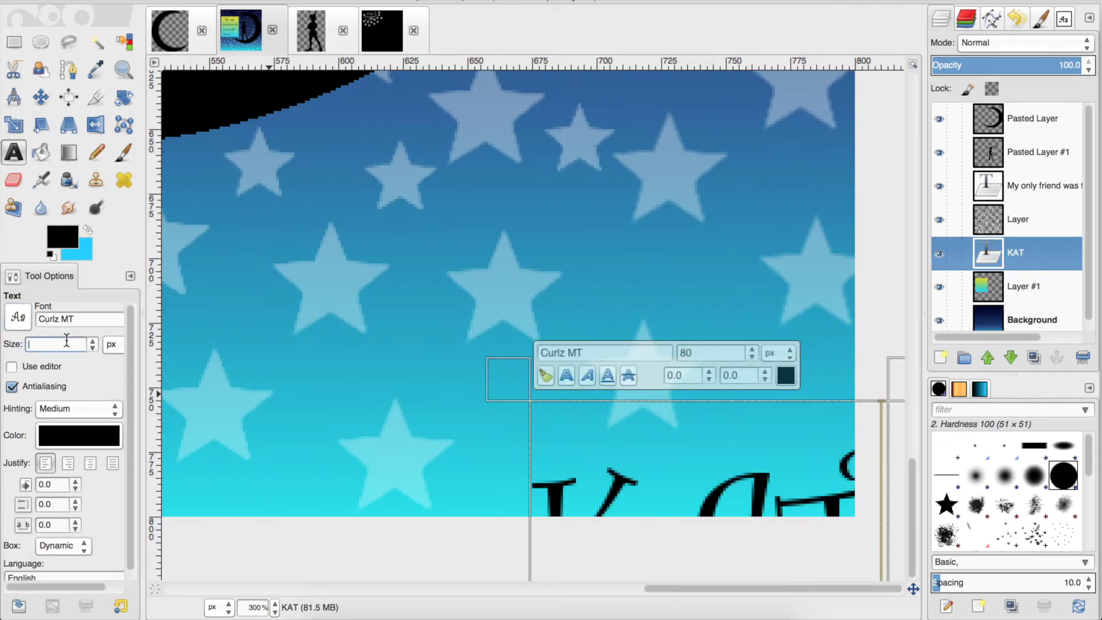
text(15)
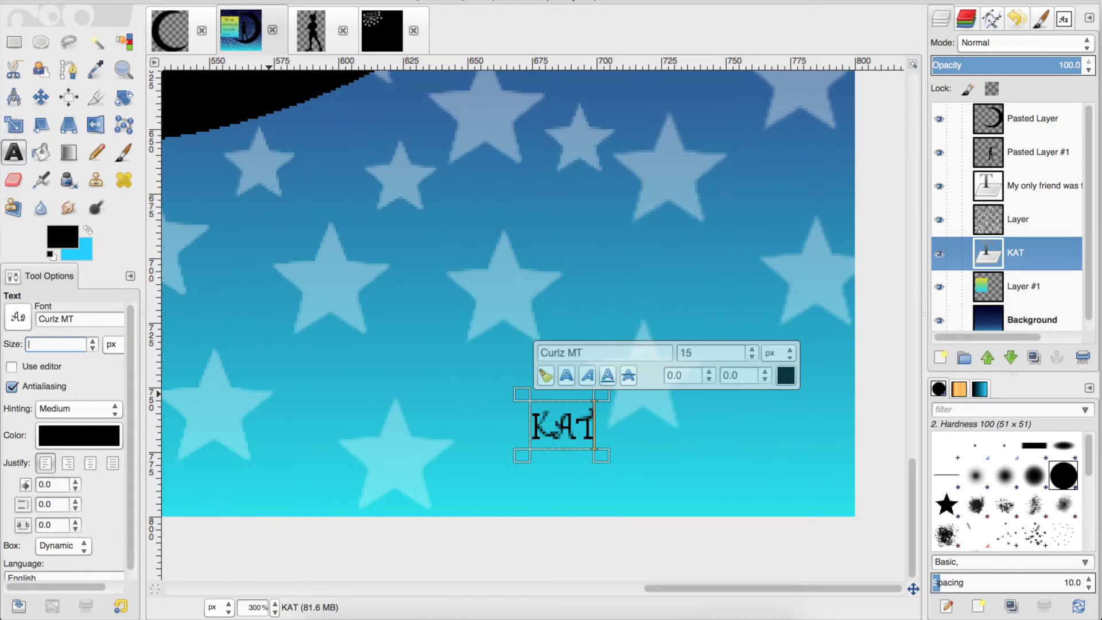
text(25)
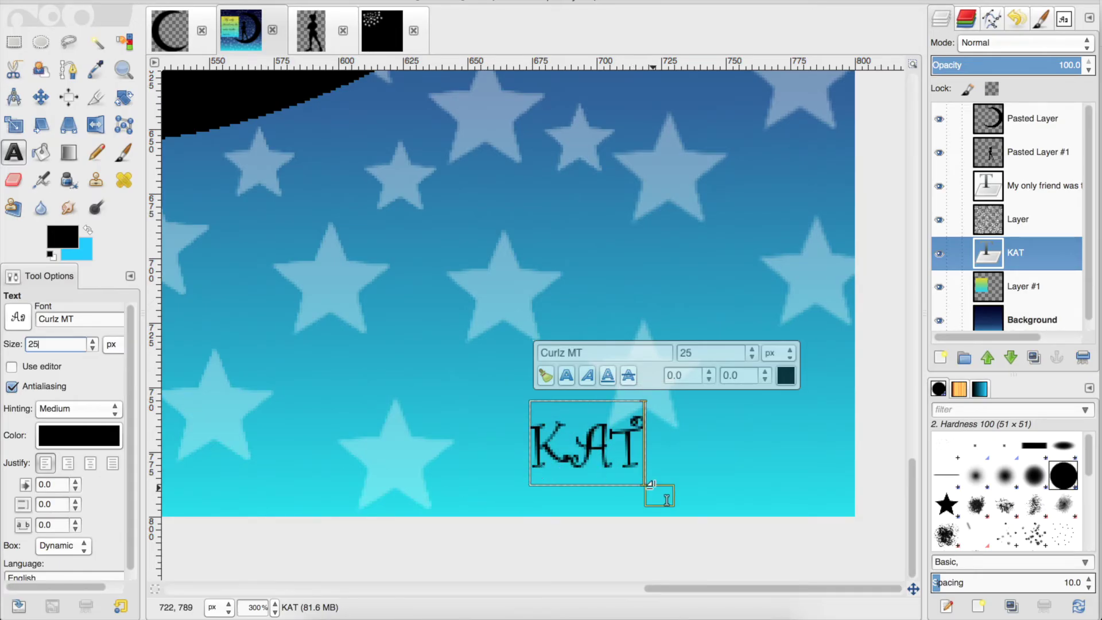
Step: Add the year 2016 on a second line of the signature and move the text into the image's lower-right corner
key(Return)
text(2013)
click(40, 101)
drag(591, 448, 800, 411)
scroll(706, 426, down, 3)
scroll(706, 426, down, 2)
scroll(706, 426, up, 1)
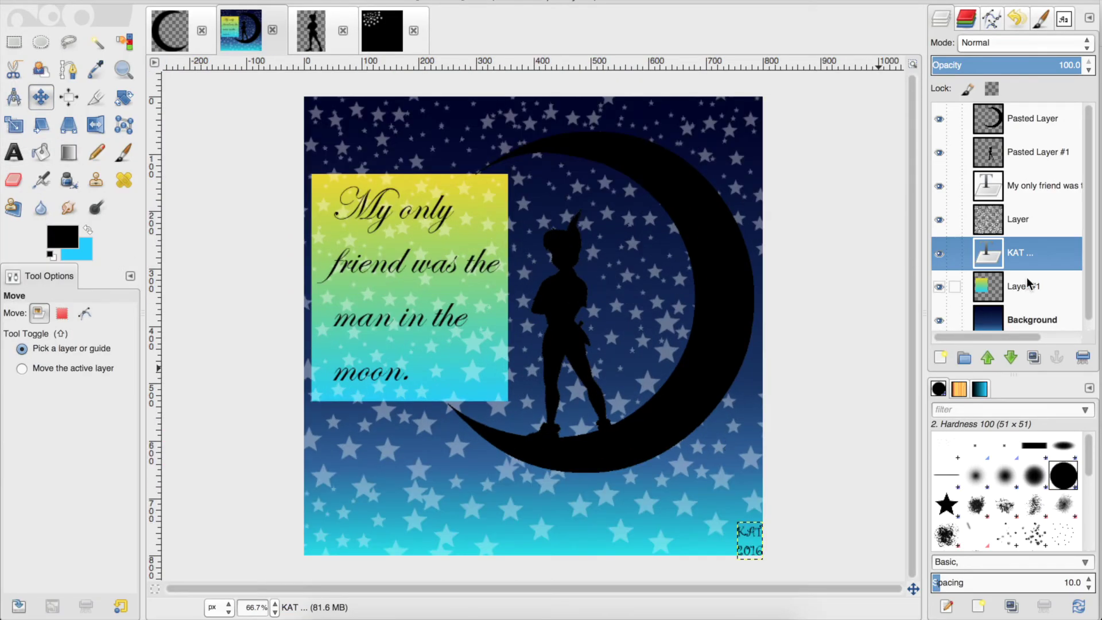
Step: Make the Background layer the active layer
click(1027, 318)
scroll(651, 396, down, 1)
scroll(646, 374, up, 2)
scroll(646, 373, down, 1)
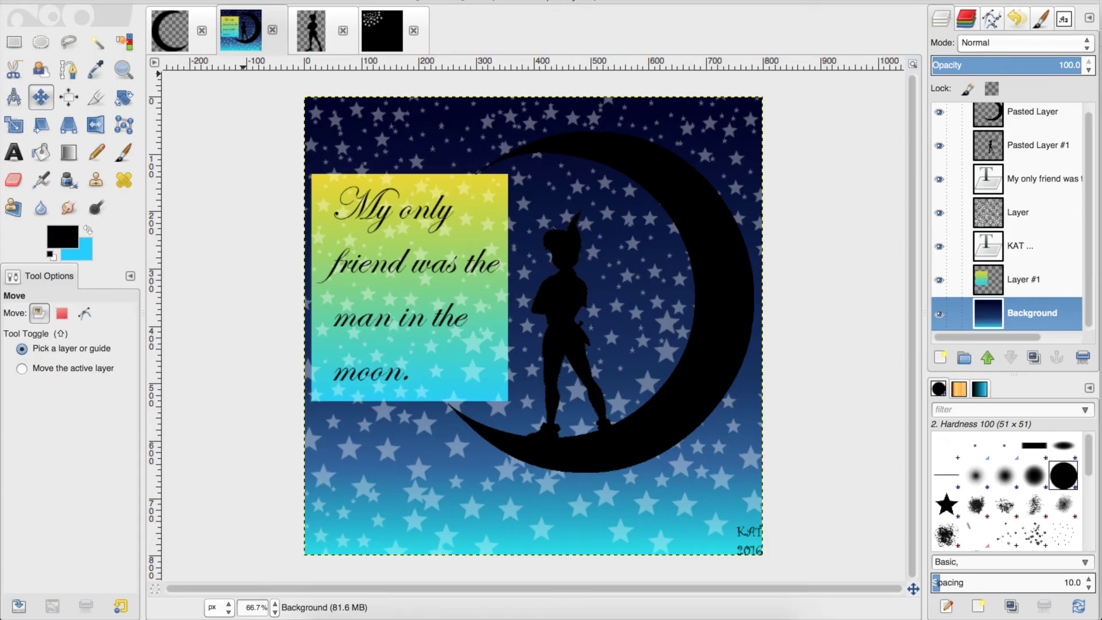
Step: Export the finished image to the Documents folder as man_in_the_moon.png, using the PNG options as offered
click(109, 1)
click(149, 199)
text(man_in_t)
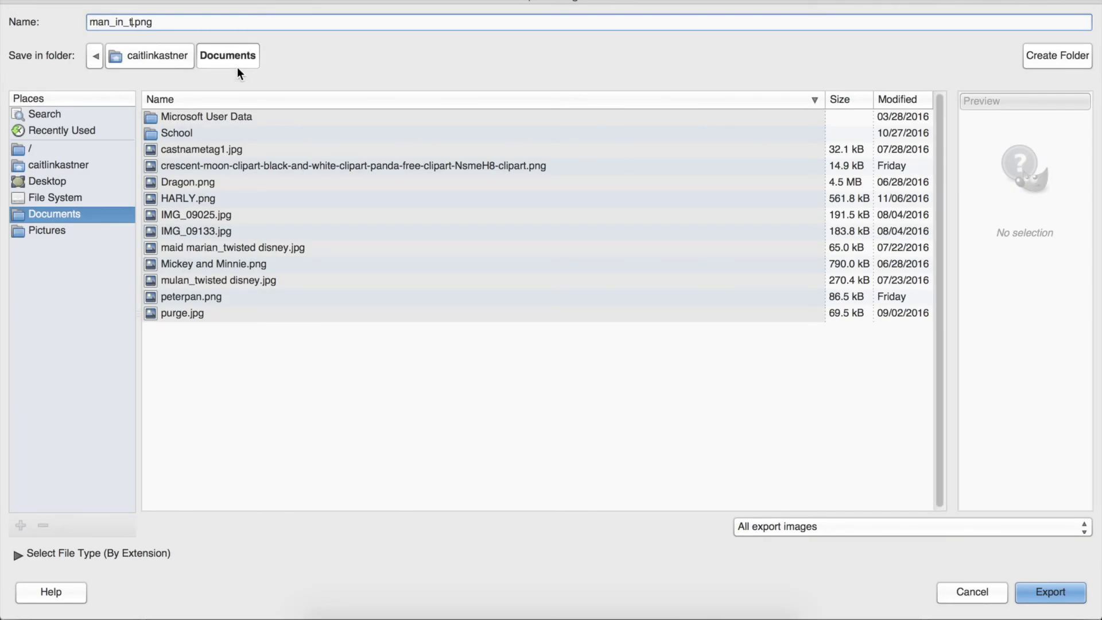
text(he_moon)
click(1050, 597)
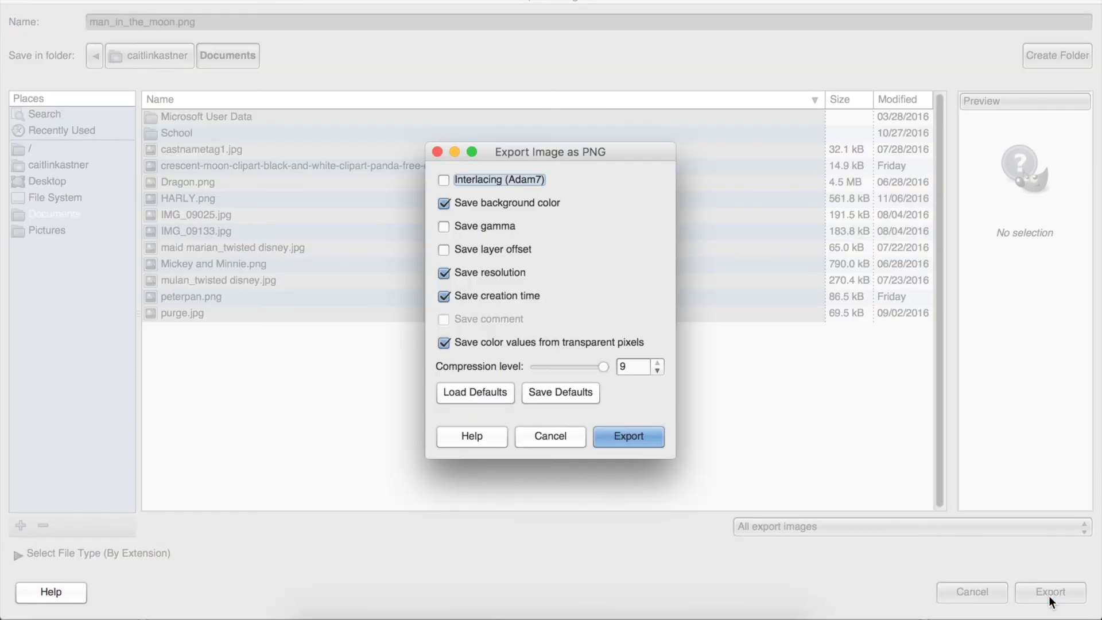
click(629, 435)
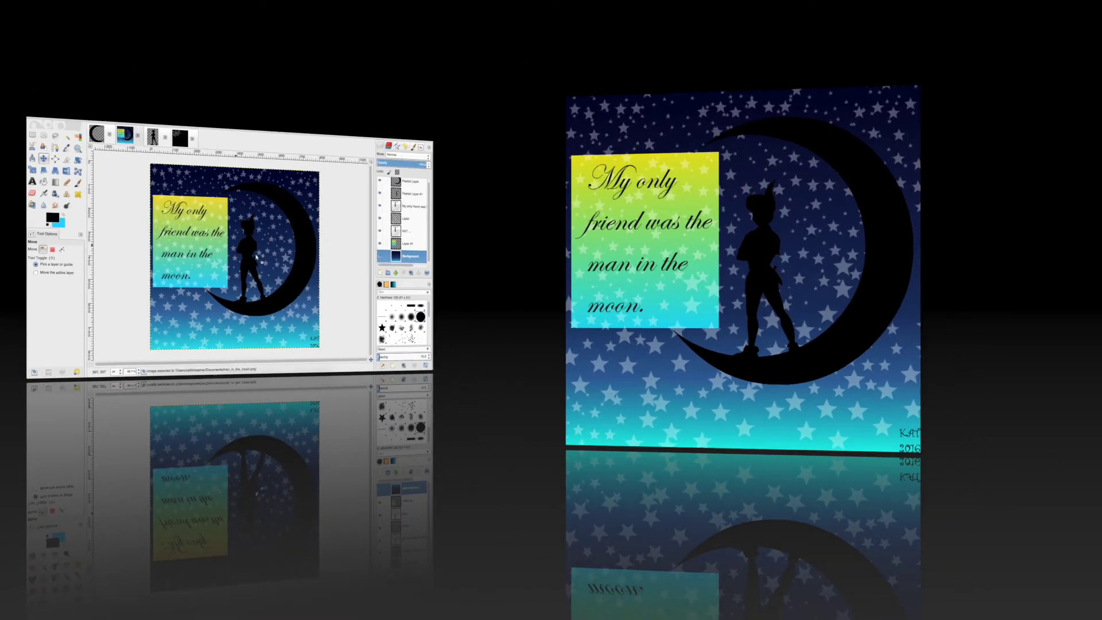